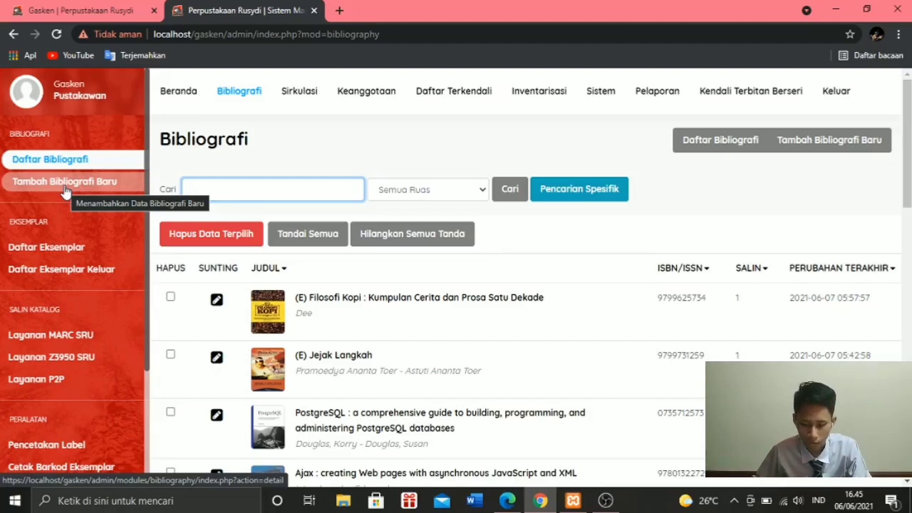
- Start a new bibliography record and enter the title "Rumah Kaca" from the cover of the book's PDF in Edge
click(65, 187)
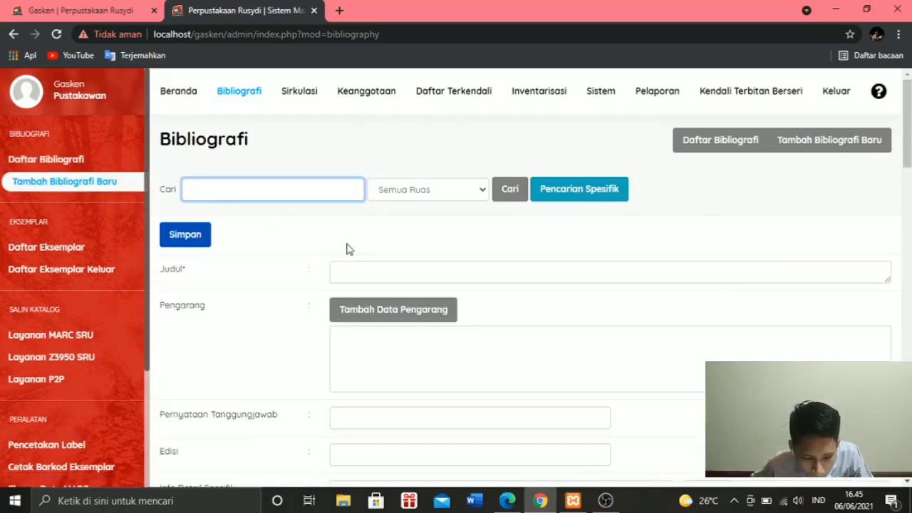
click(360, 266)
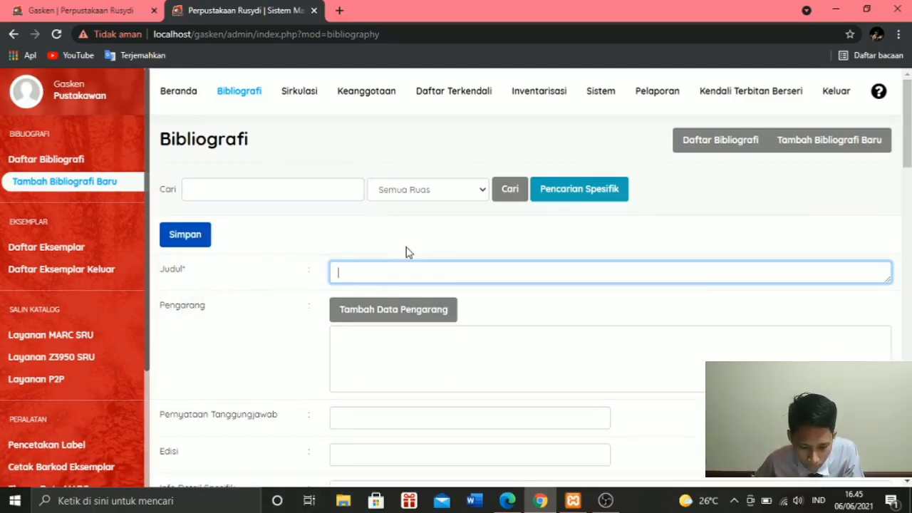
key(alt+Tab)
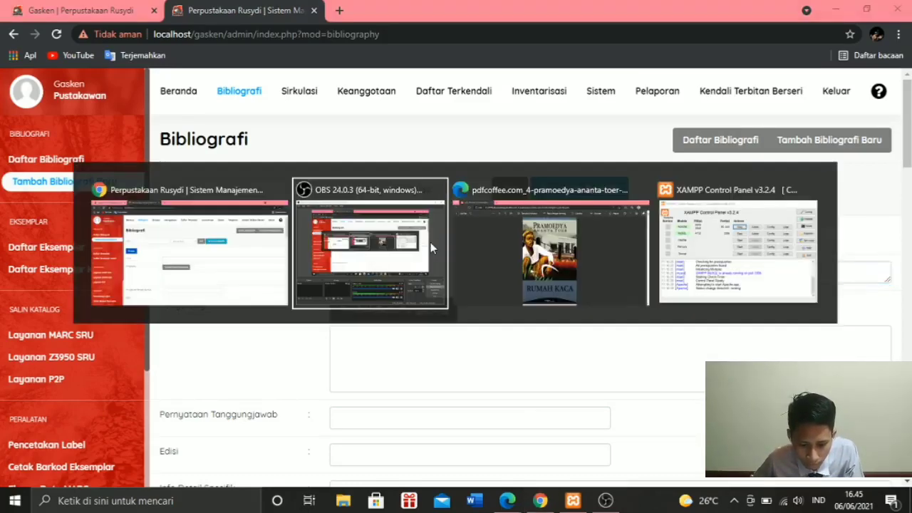
key(alt+Tab)
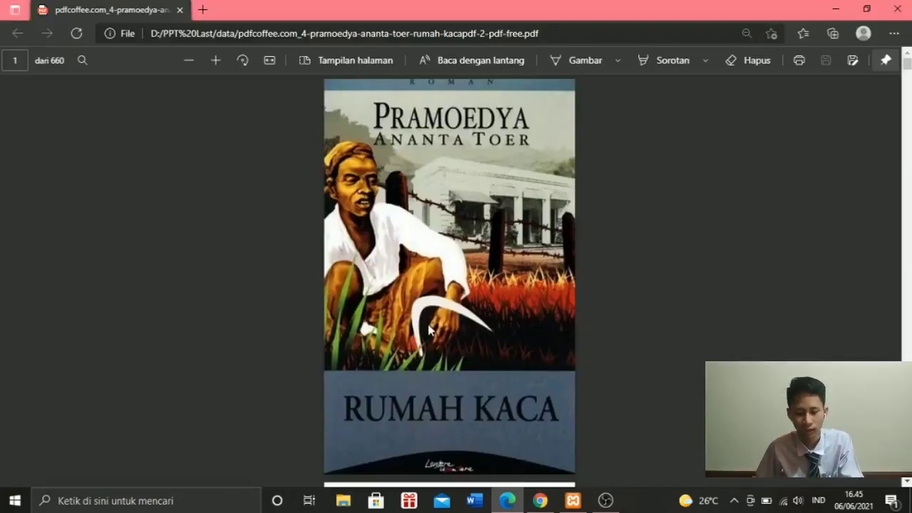
key(alt+Tab)
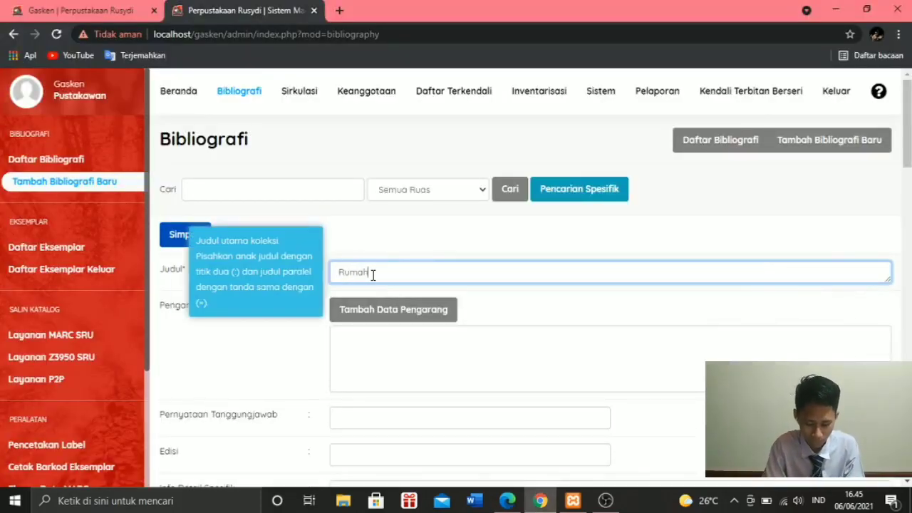
text(Ad)
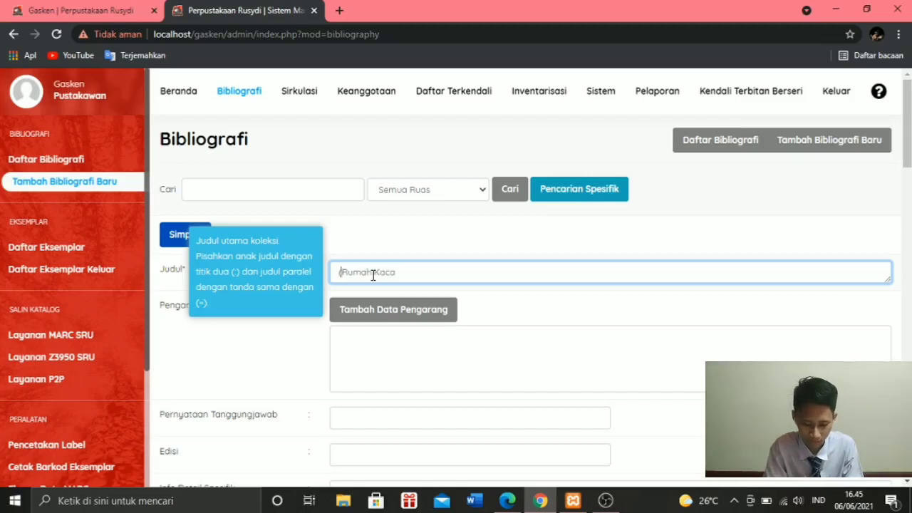
- Prefix the Rumah Kaca title with "(E) " to match the existing e-book records
text((e)
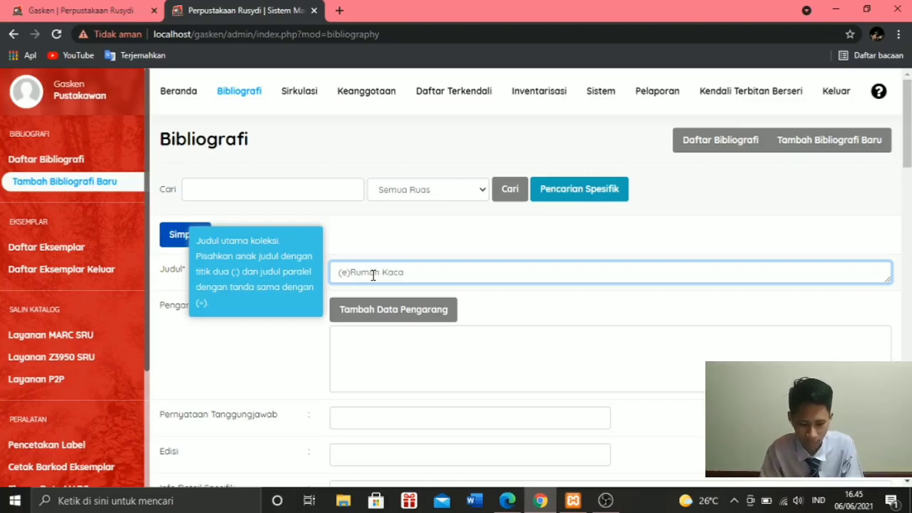
key(BackSpace)
text(E)
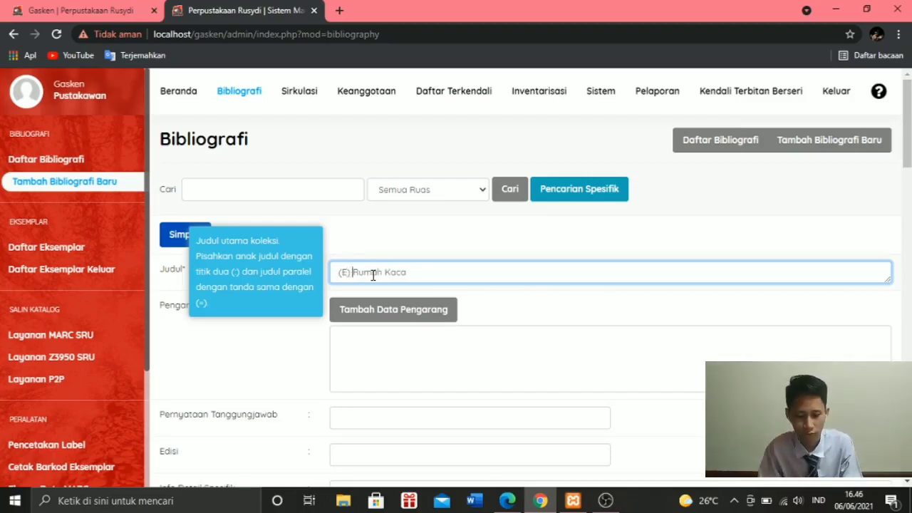
click(424, 279)
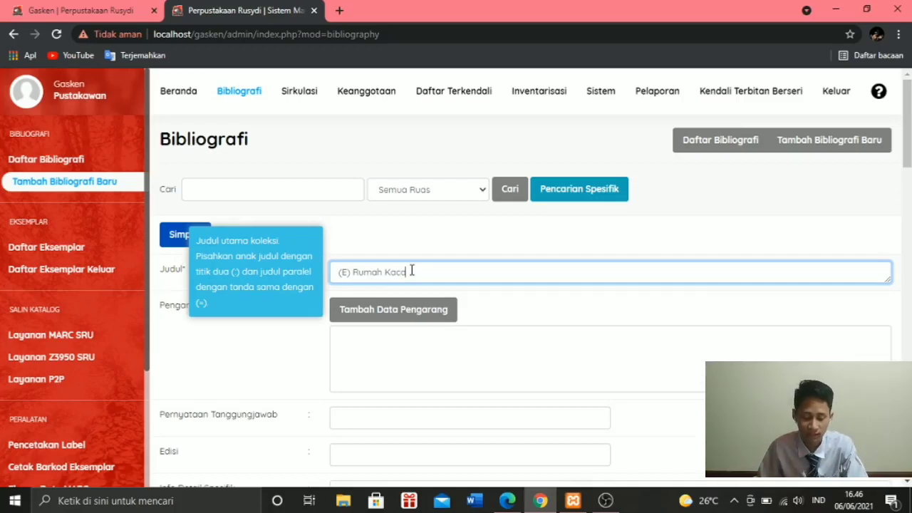
- Check the title page of the PDF in Edge and insert Pramoedya Ananta Toer as Pengarang Utama in the record
click(420, 320)
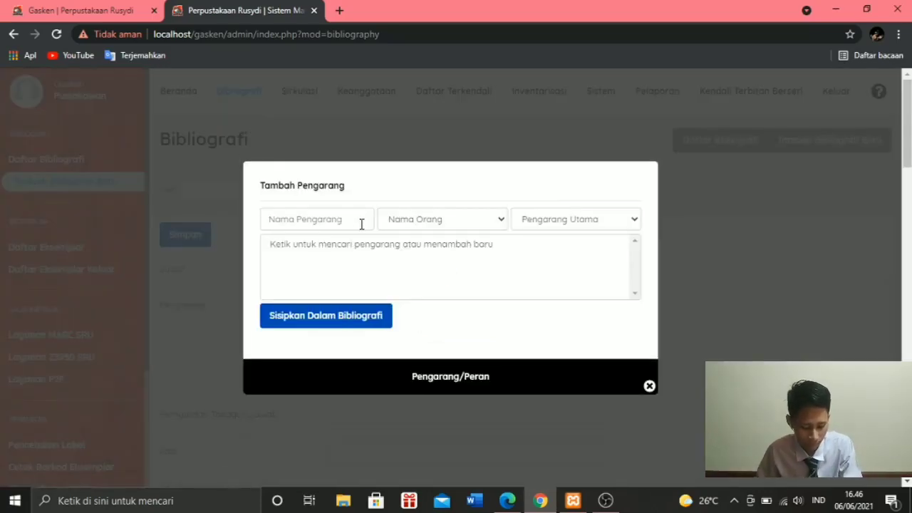
key(alt+Tab)
scroll(359, 221, down, 3)
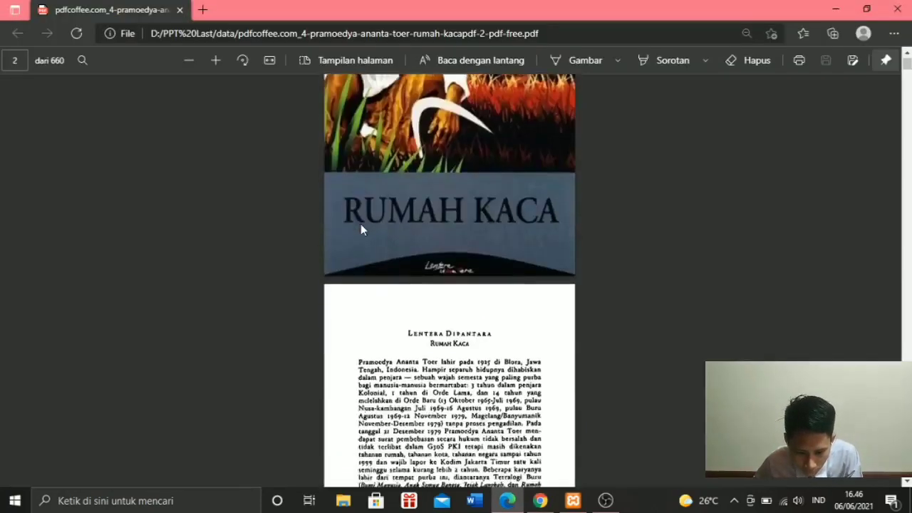
scroll(361, 229, down, 8)
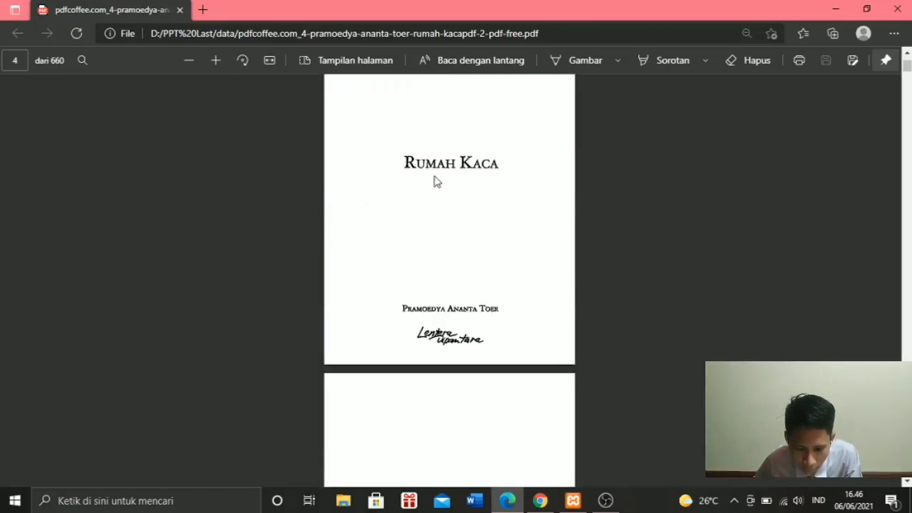
scroll(440, 167, up, 1)
scroll(466, 352, down, 1)
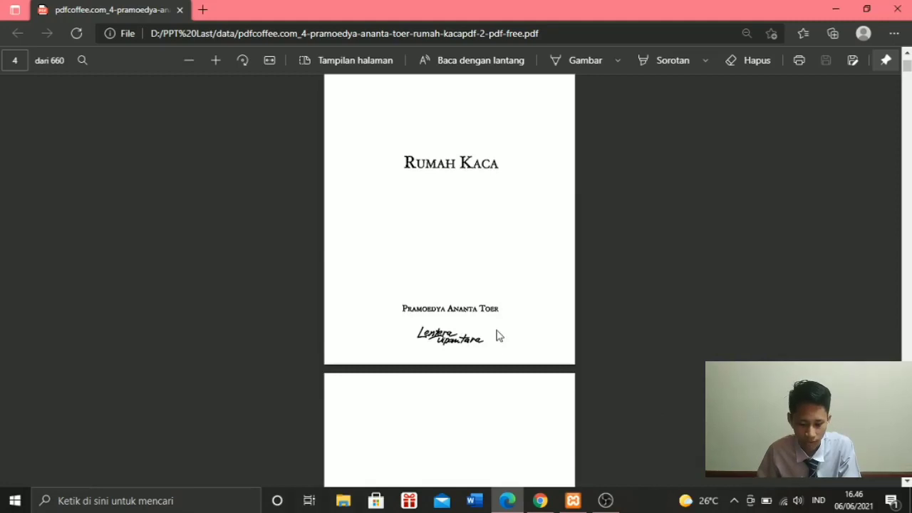
key(alt+Tab)
click(319, 226)
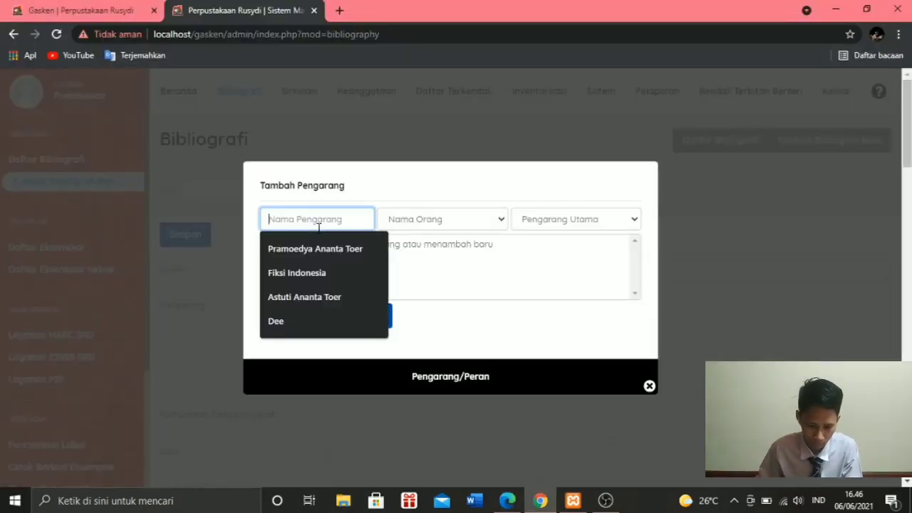
text(Pra)
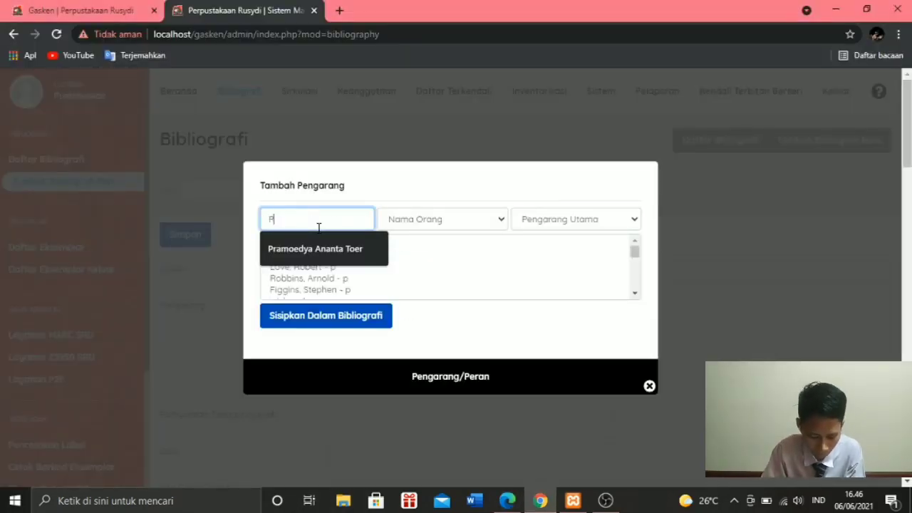
click(337, 246)
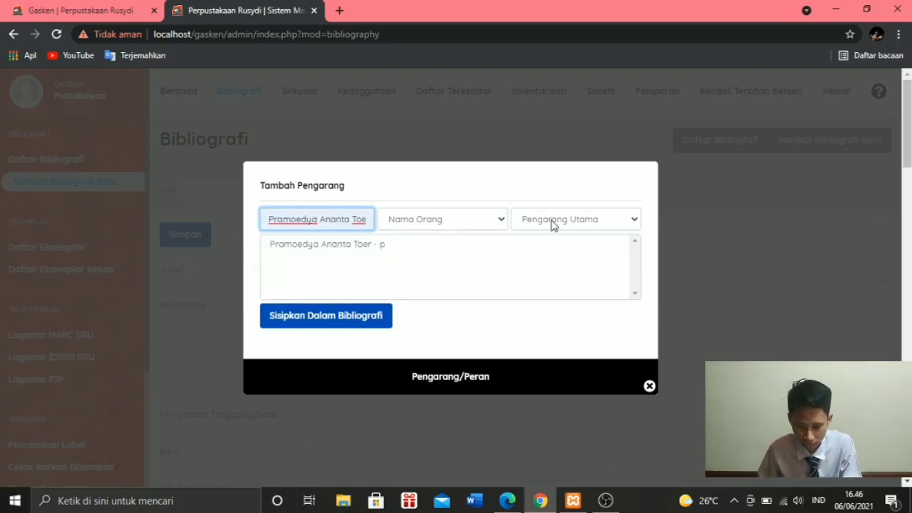
click(314, 323)
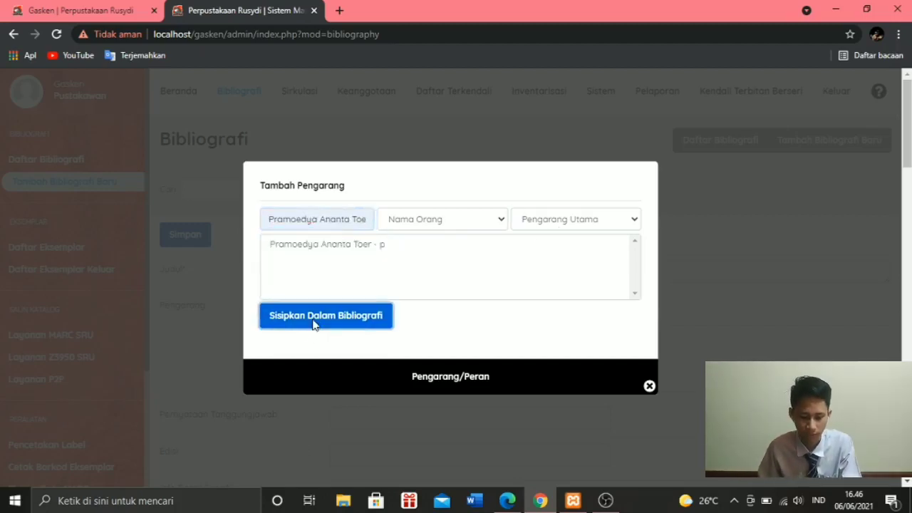
- Look up the editor on the PDF's copyright page in Edge and insert that person as Penyunting in the Chrome record
key(alt+Tab)
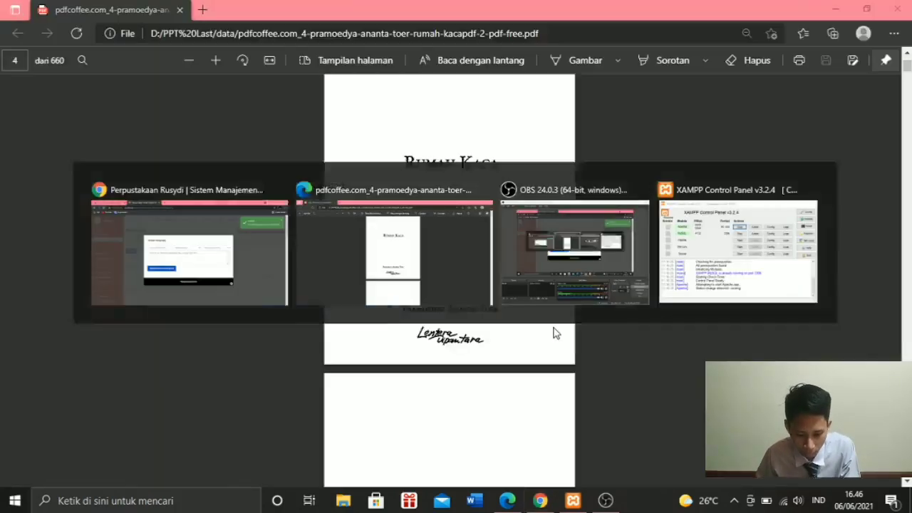
scroll(503, 246, down, 5)
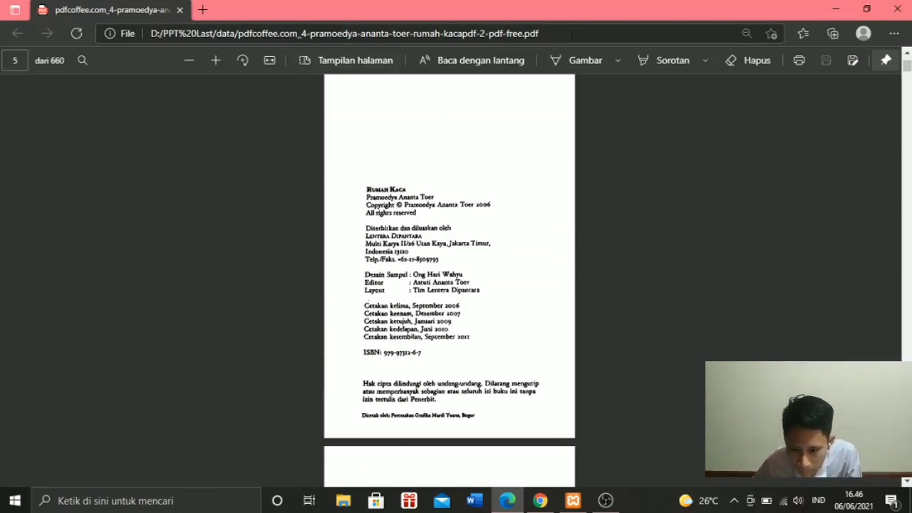
click(212, 64)
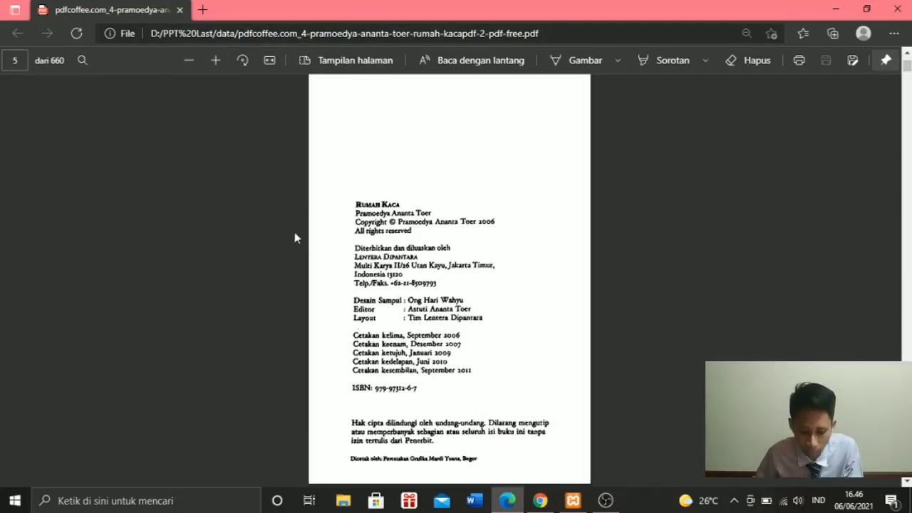
scroll(294, 238, down, 2)
scroll(376, 205, up, 1)
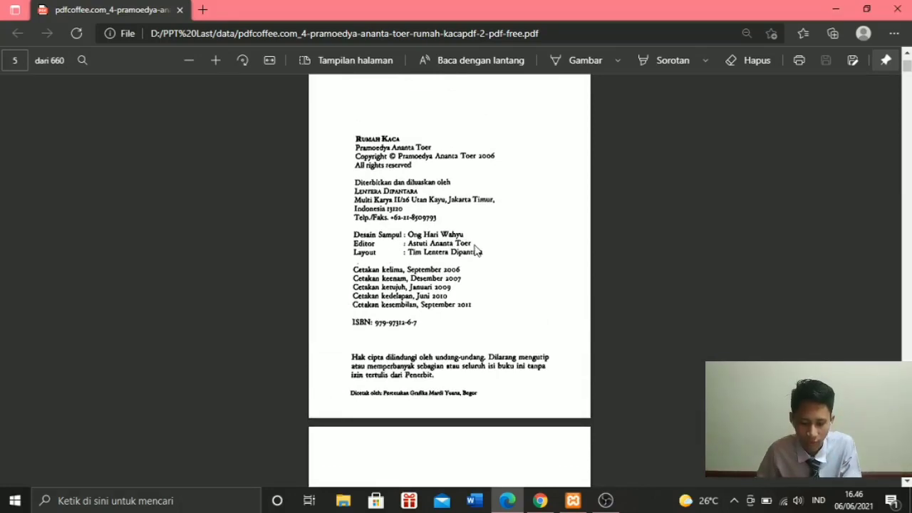
key(alt+Tab)
click(319, 226)
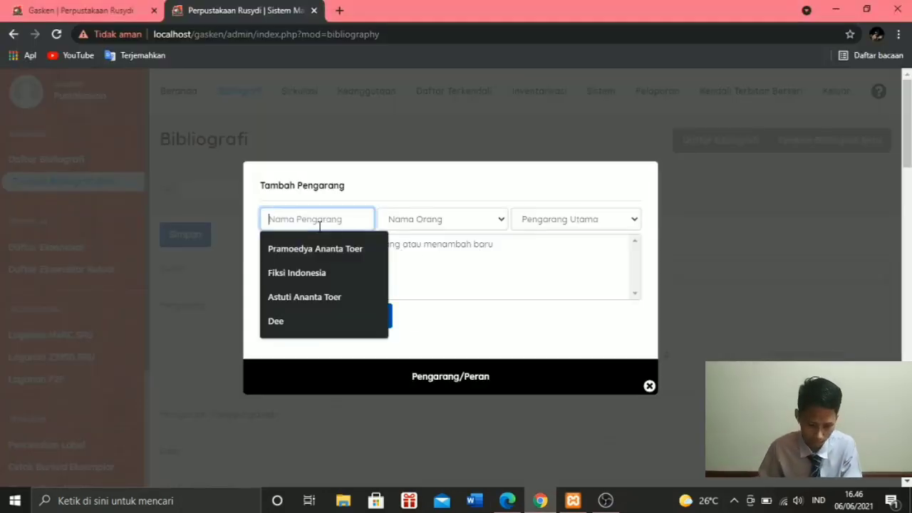
text(Astuti Ananta Toer)
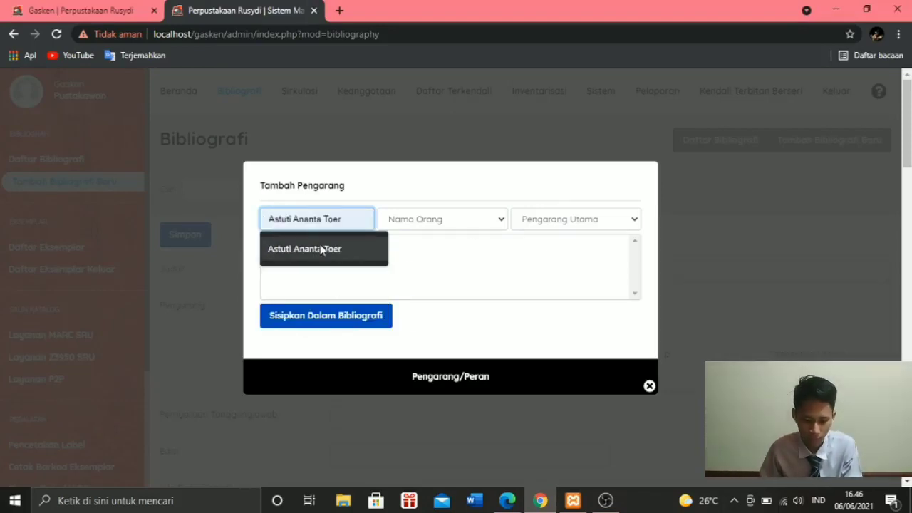
click(320, 249)
click(558, 222)
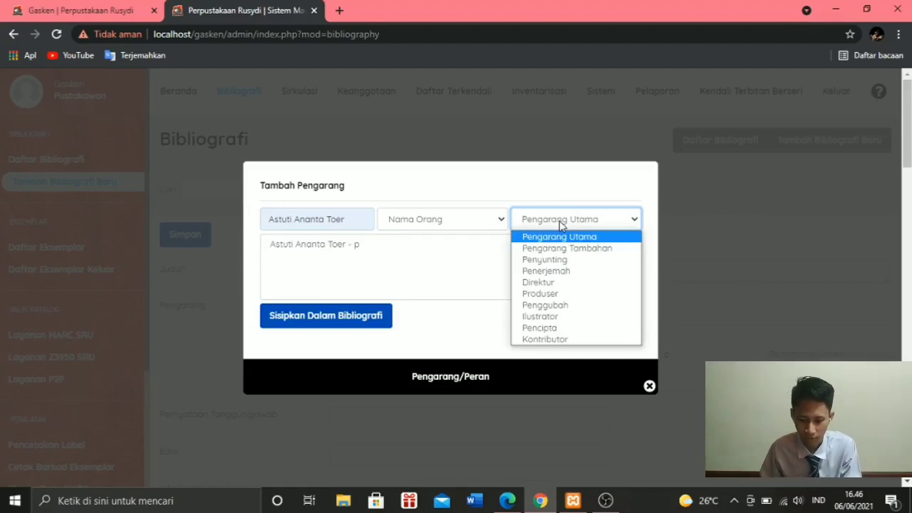
click(560, 260)
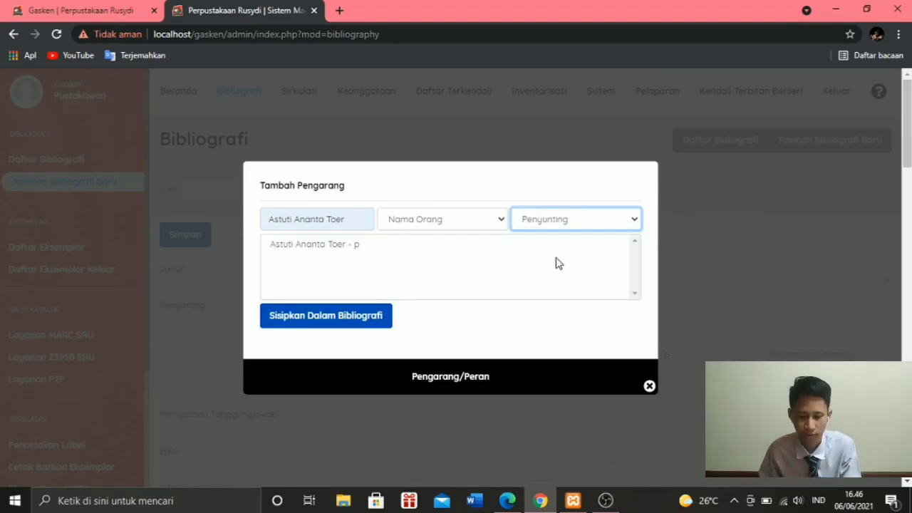
click(342, 321)
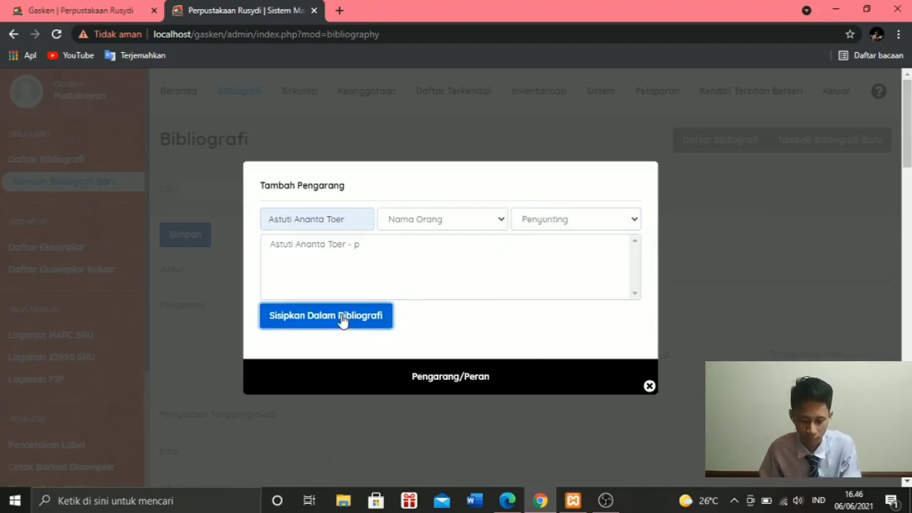
click(650, 388)
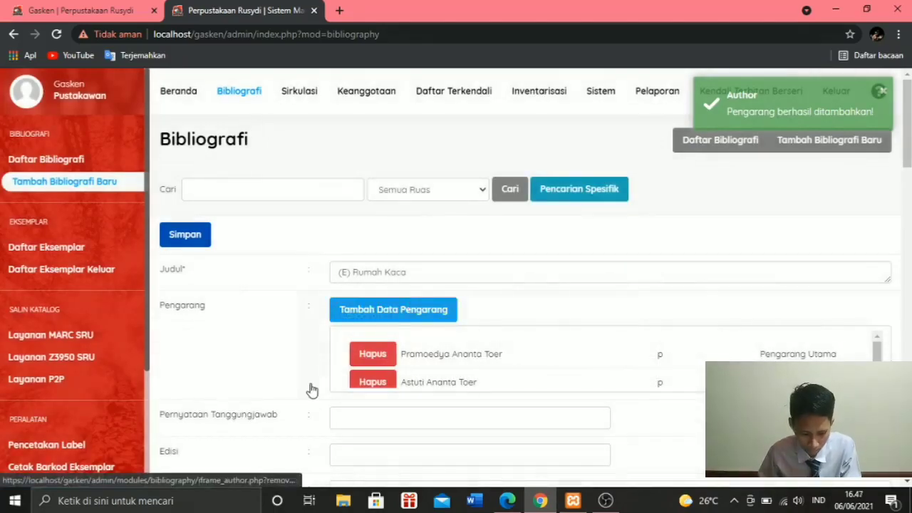
- Set the item number generator (Pembuat nomor eksemplar) to pattern 21000 with a total of 1 item
scroll(312, 388, down, 2)
scroll(305, 347, down, 1)
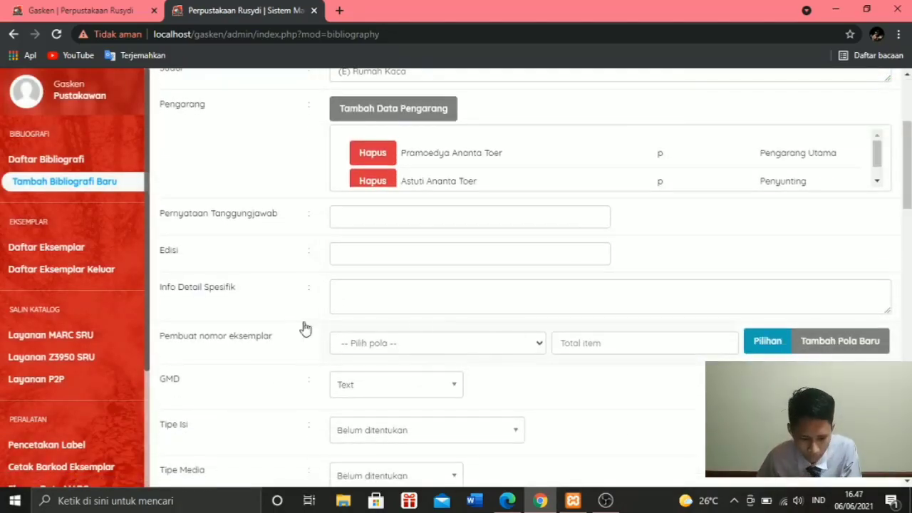
mouse_move(362, 259)
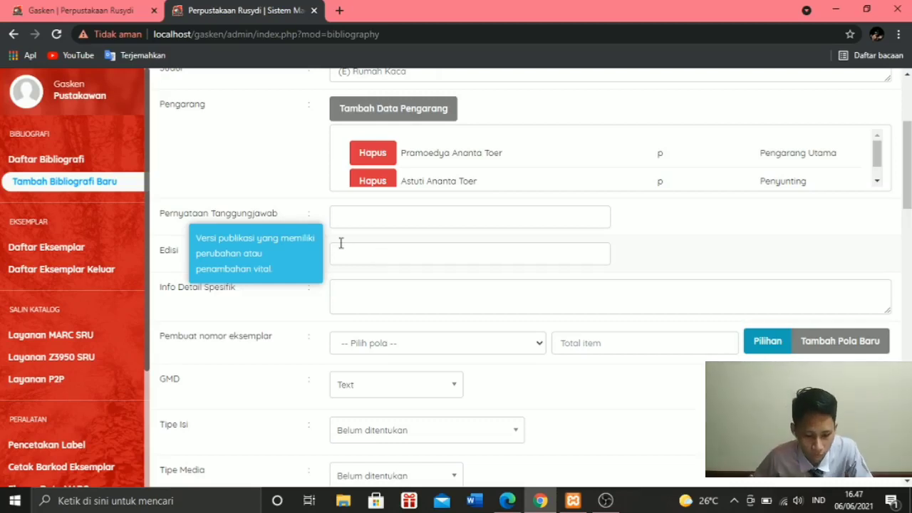
click(349, 292)
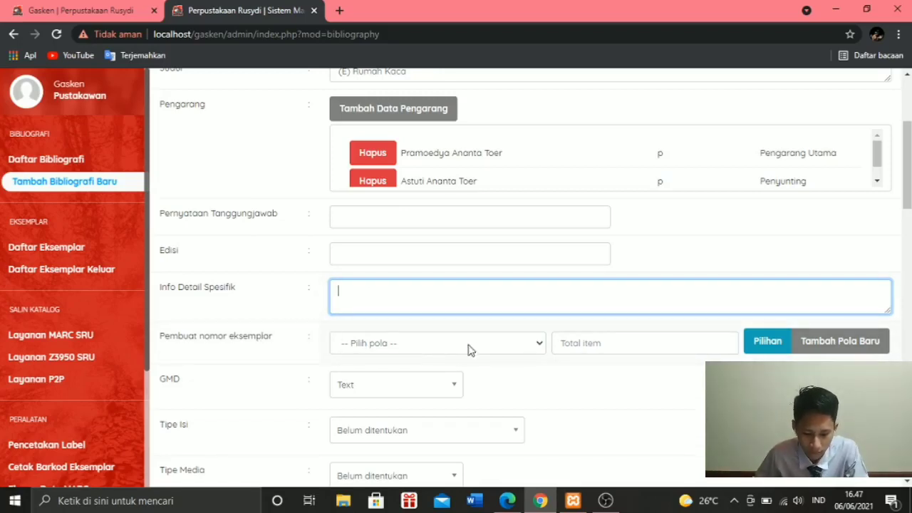
click(539, 347)
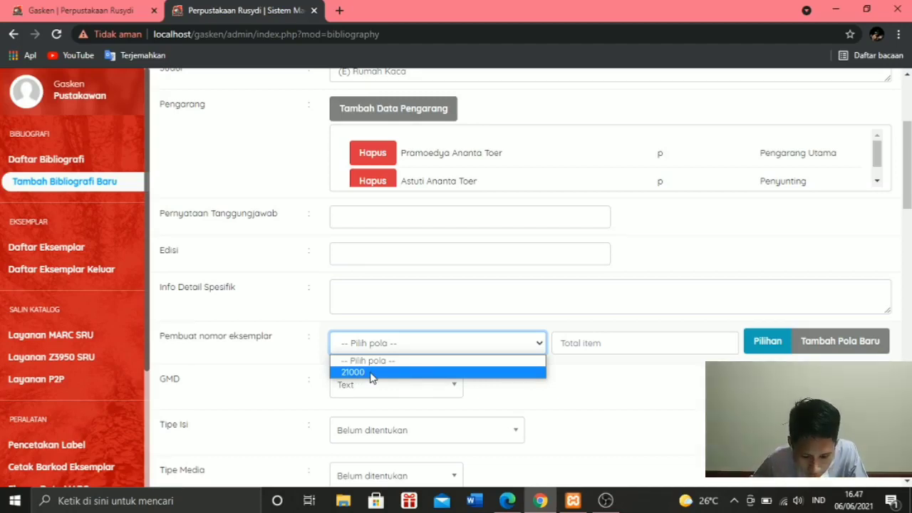
click(370, 373)
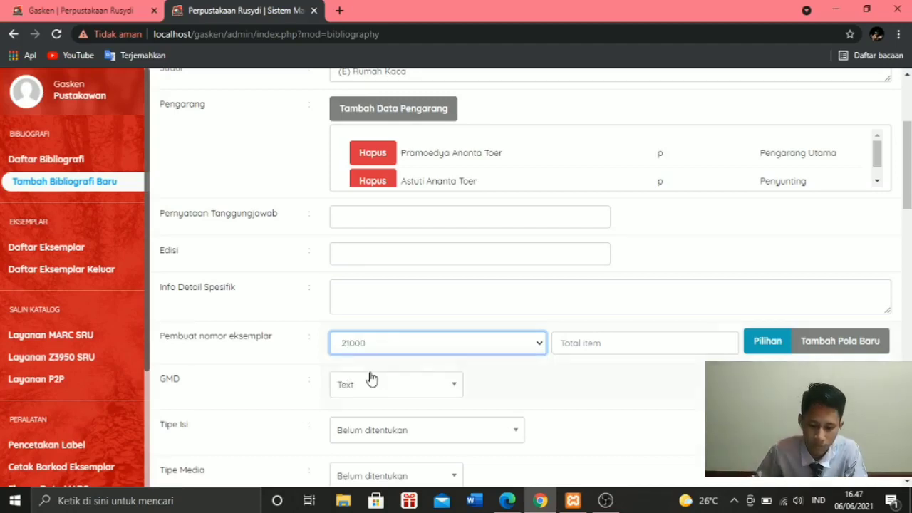
click(668, 351)
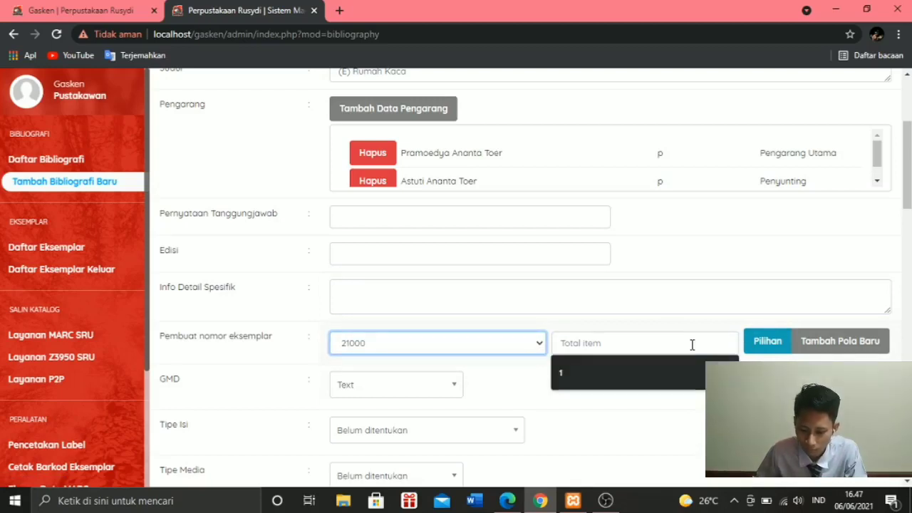
click(693, 345)
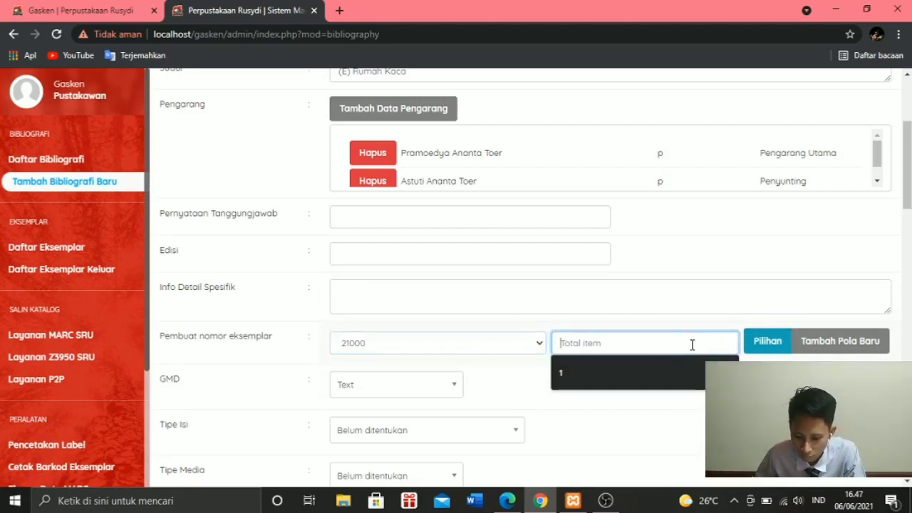
click(575, 374)
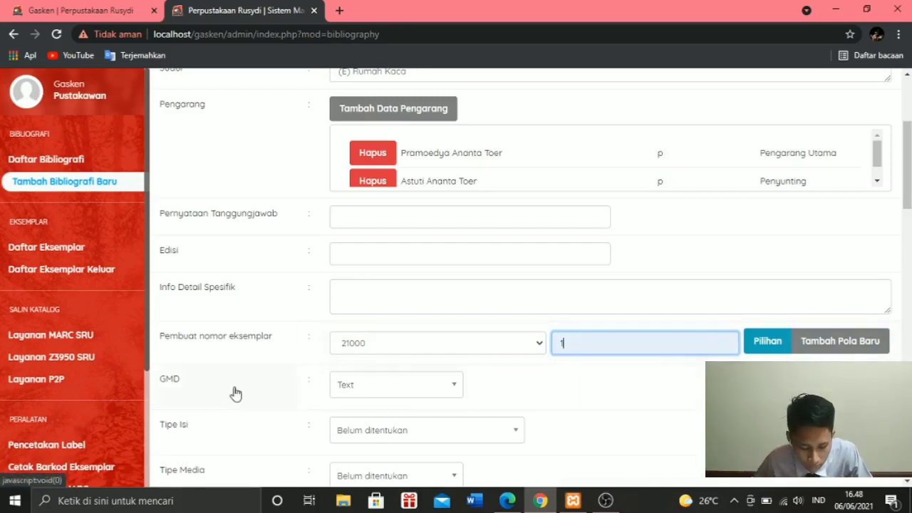
- Set the record's GMD to Electronic Resource
click(442, 390)
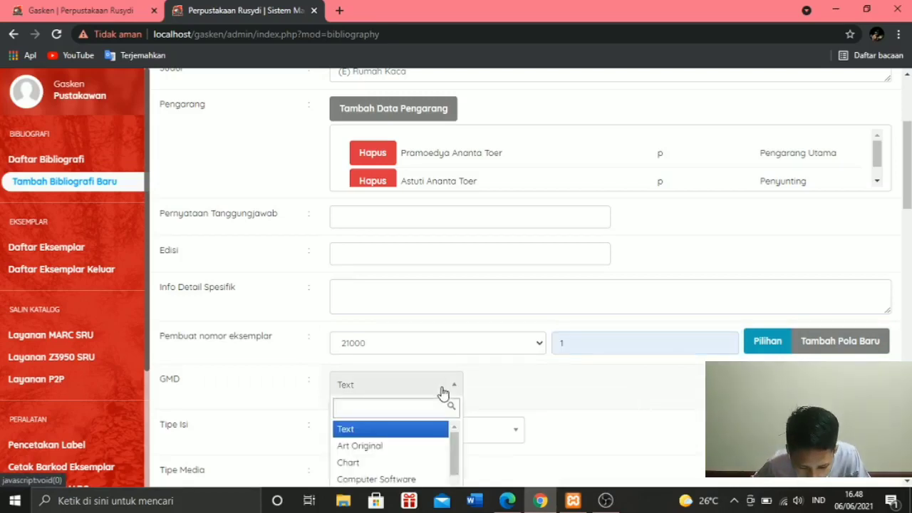
scroll(444, 392, down, 2)
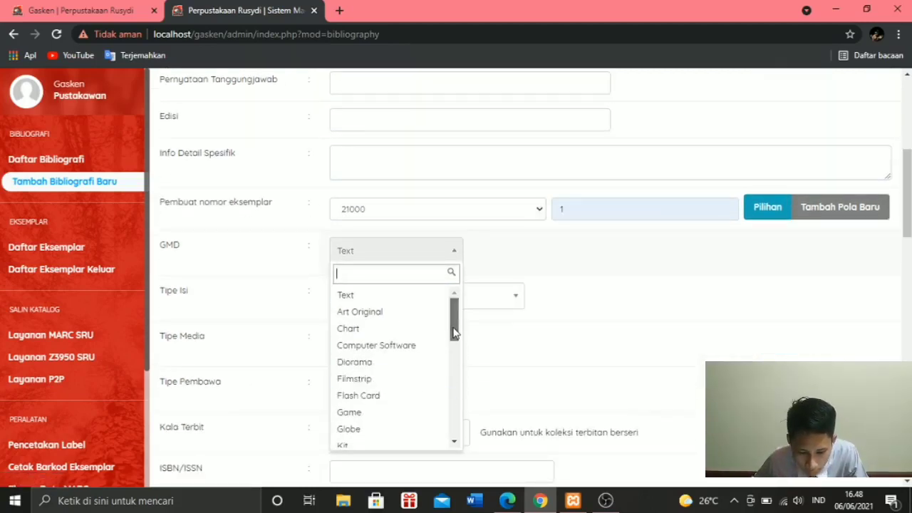
drag(454, 333, 461, 439)
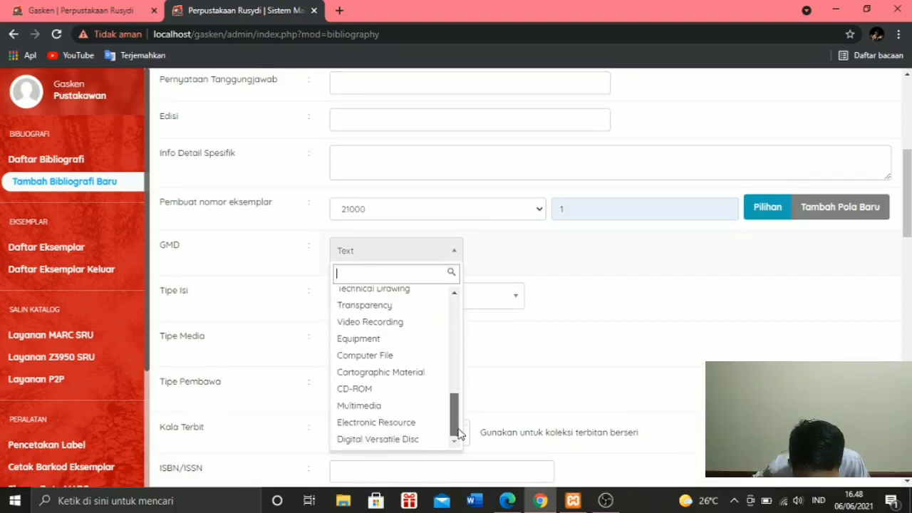
click(420, 428)
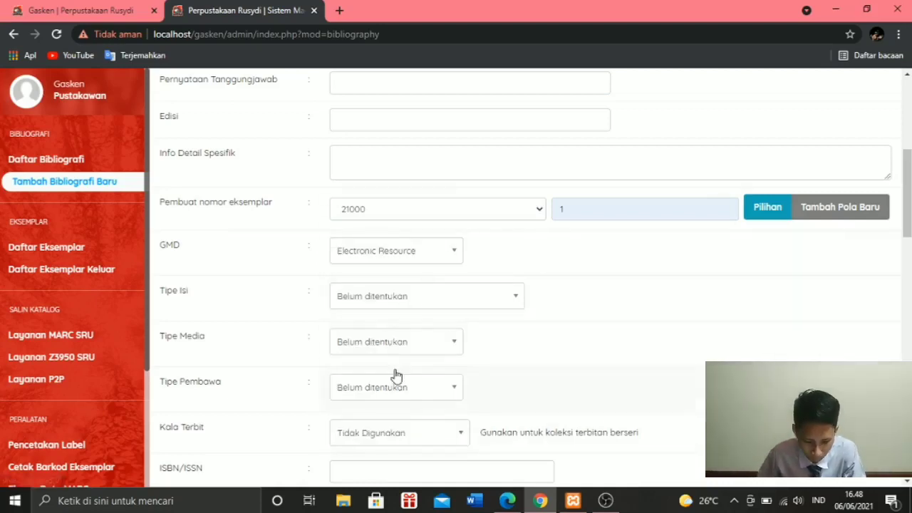
scroll(393, 372, down, 2)
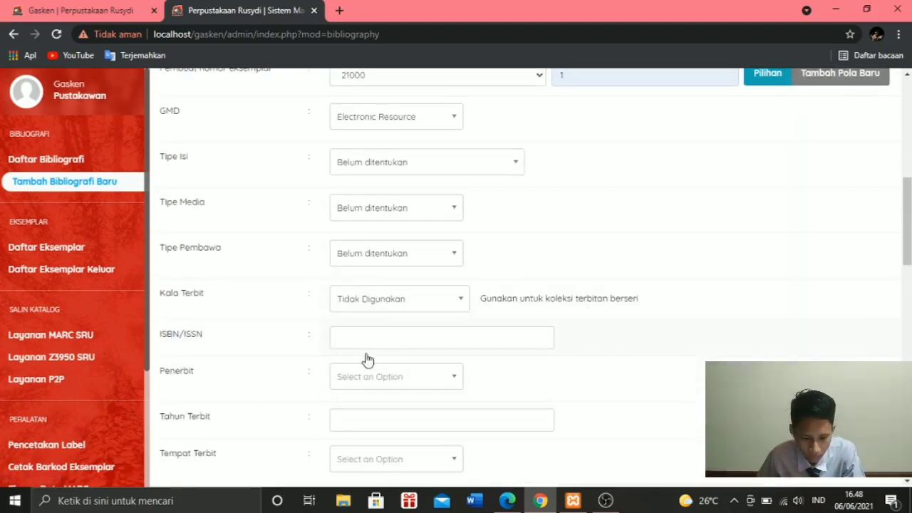
click(357, 333)
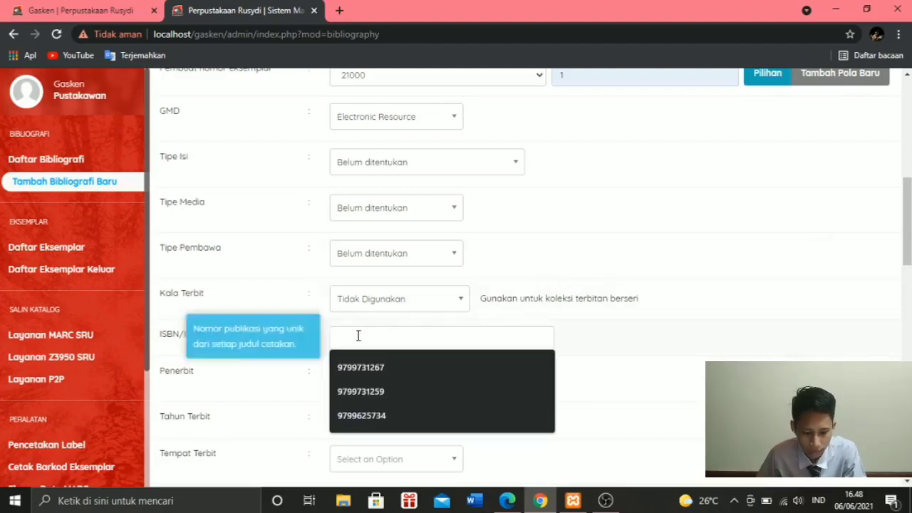
key(alt+Tab)
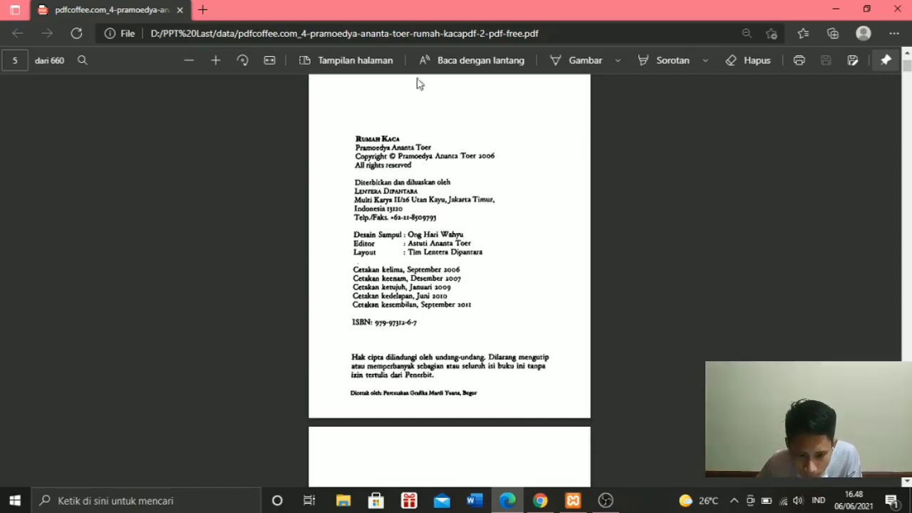
click(213, 69)
click(211, 69)
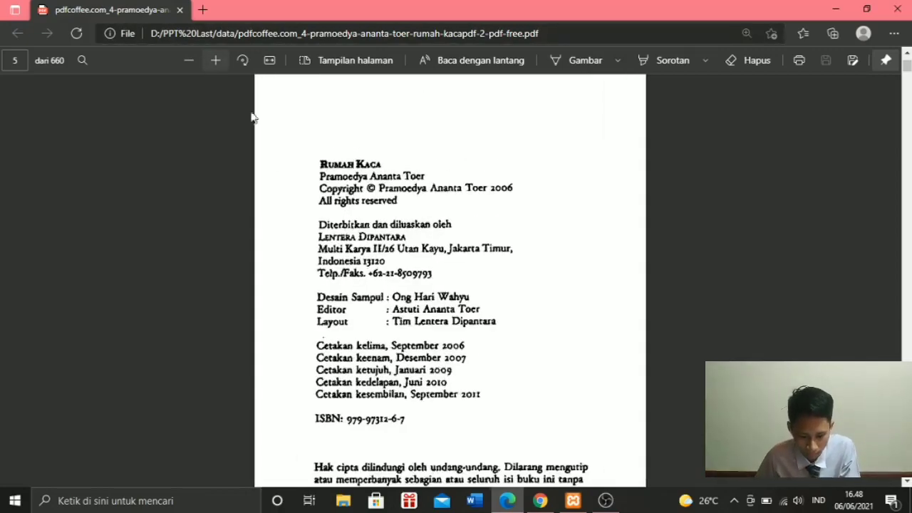
scroll(296, 242, down, 2)
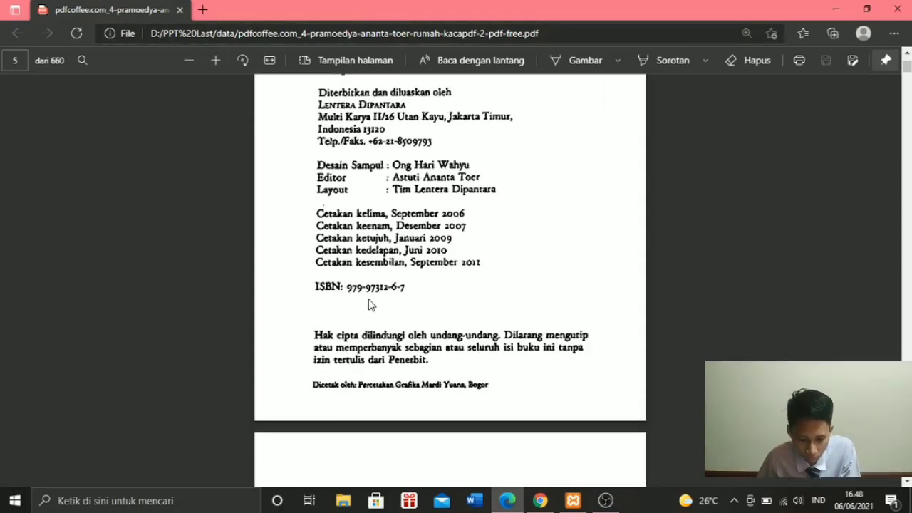
key(alt+Tab)
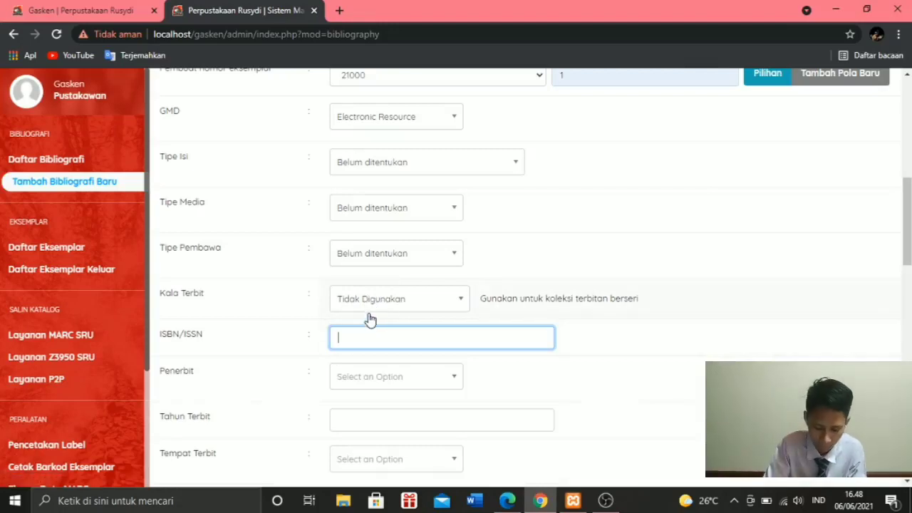
text(979)
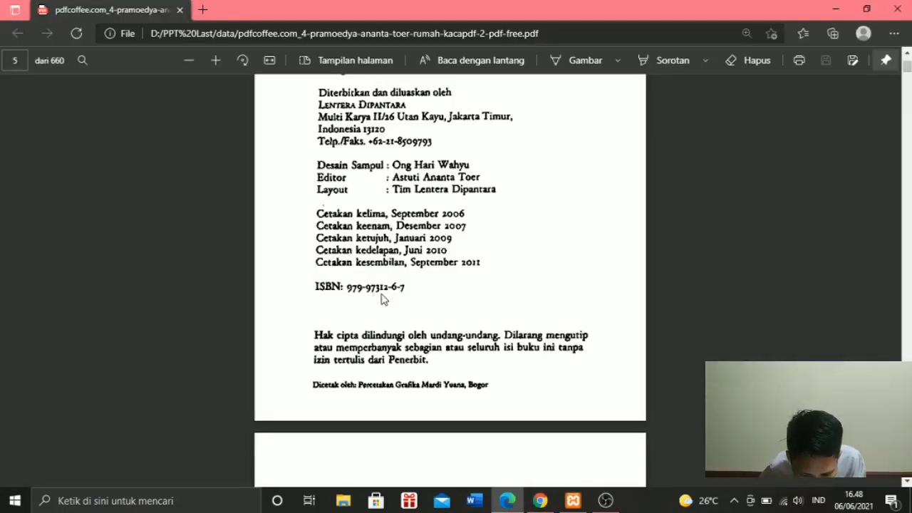
key(alt+Tab)
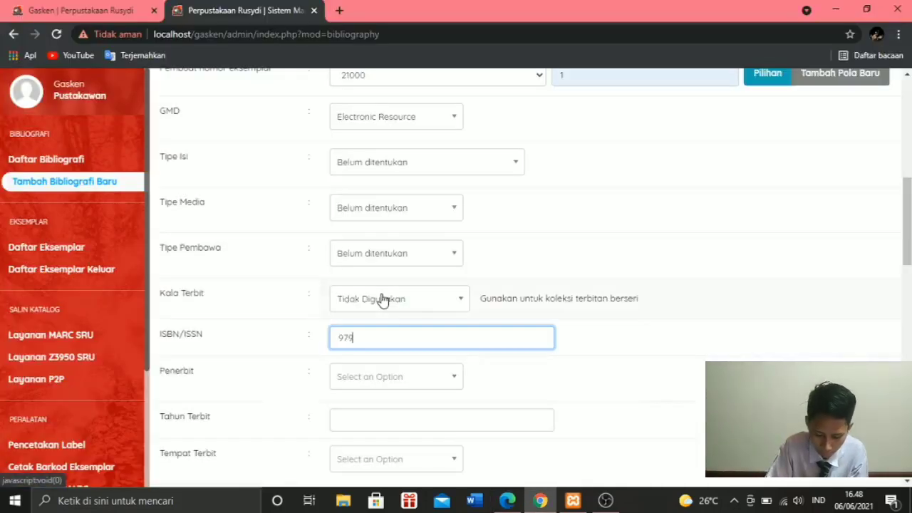
text(97312)
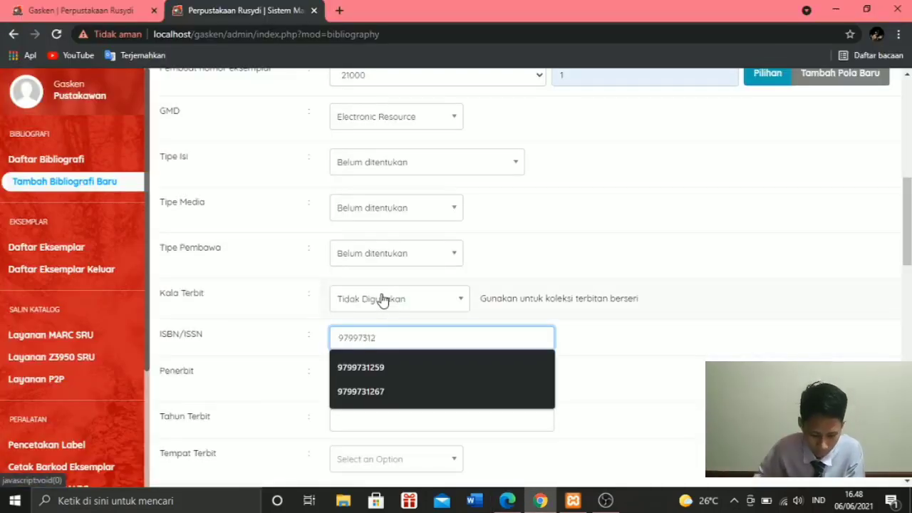
key(alt+Tab)
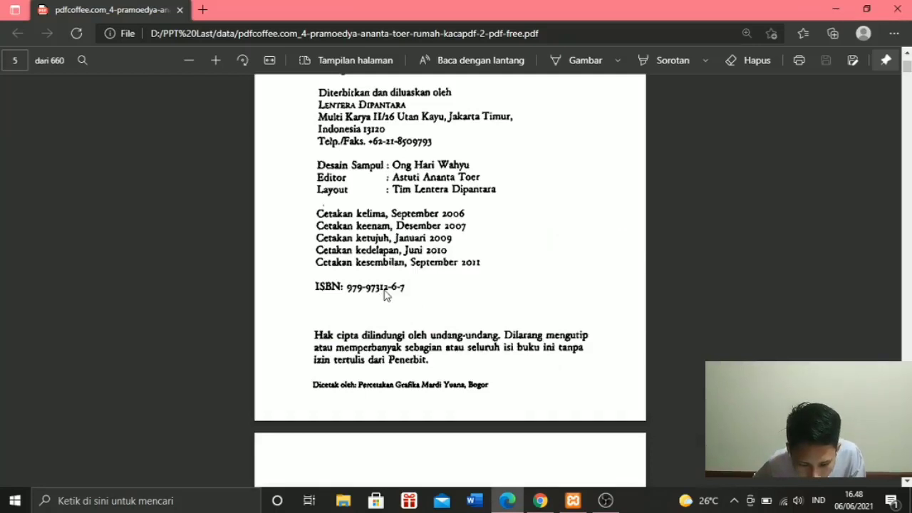
key(alt+Tab)
text(12)
text(27)
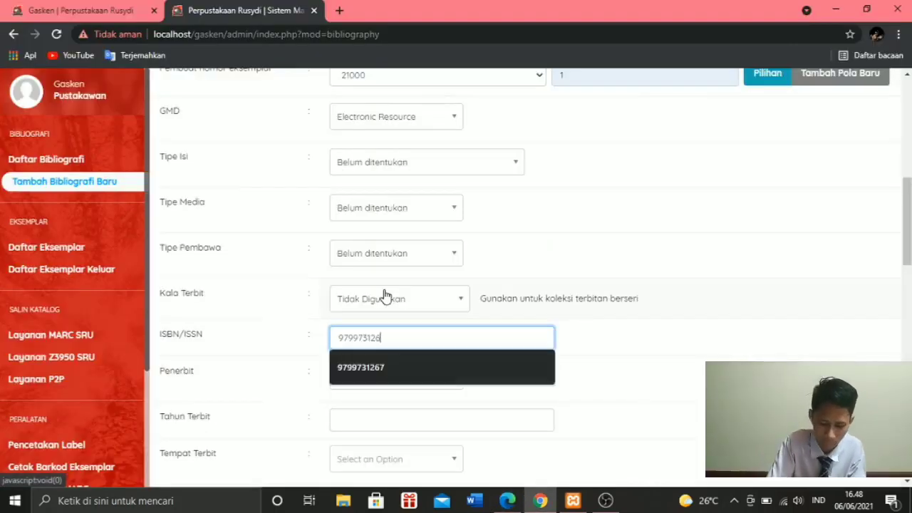
- Check the publisher on the PDF's copyright page in Edge and set Penerbit to Lentera Dipantara in the Chrome record
key(alt+Tab)
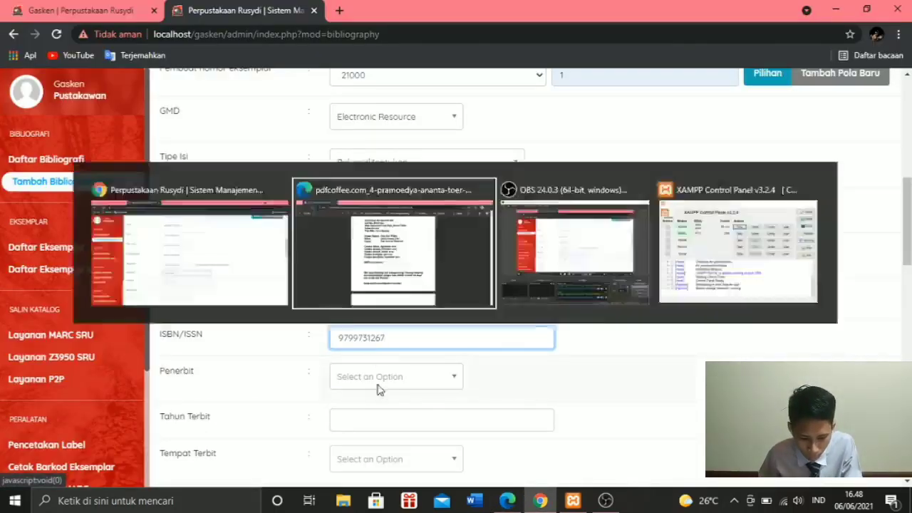
scroll(333, 338, up, 2)
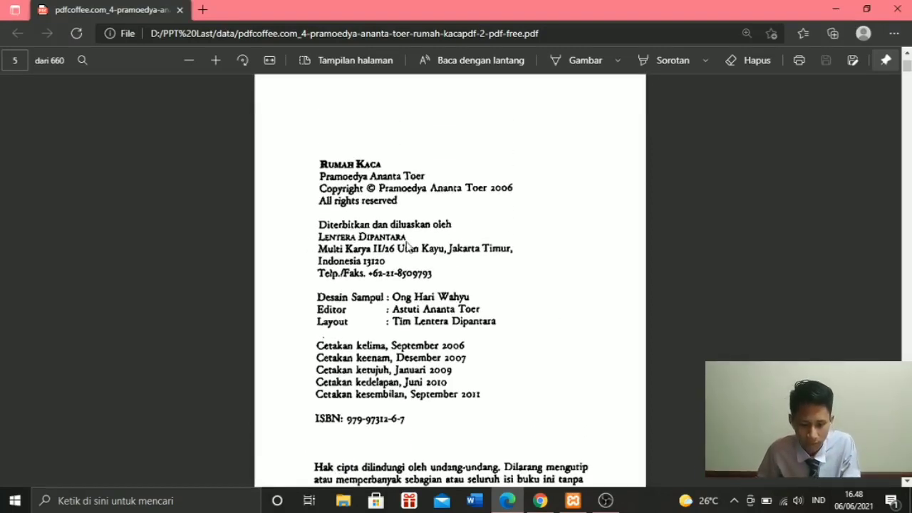
key(alt+Tab)
click(367, 385)
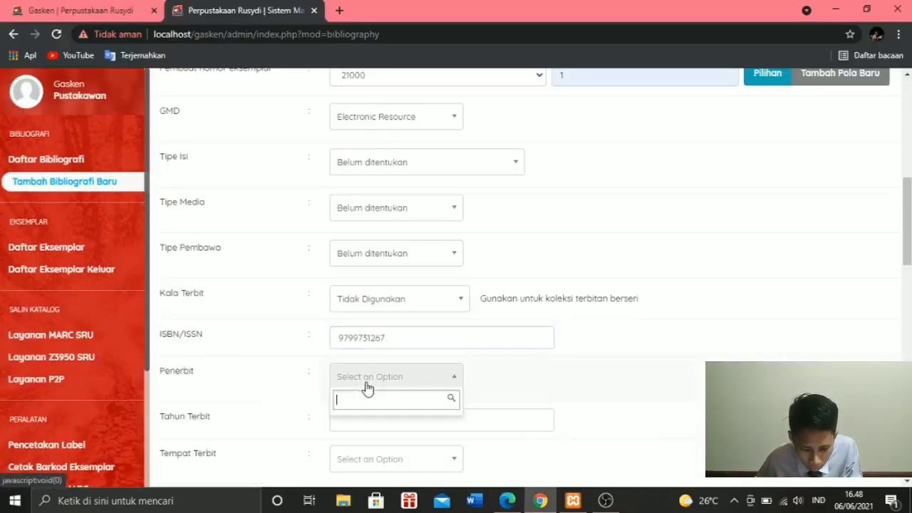
text(len)
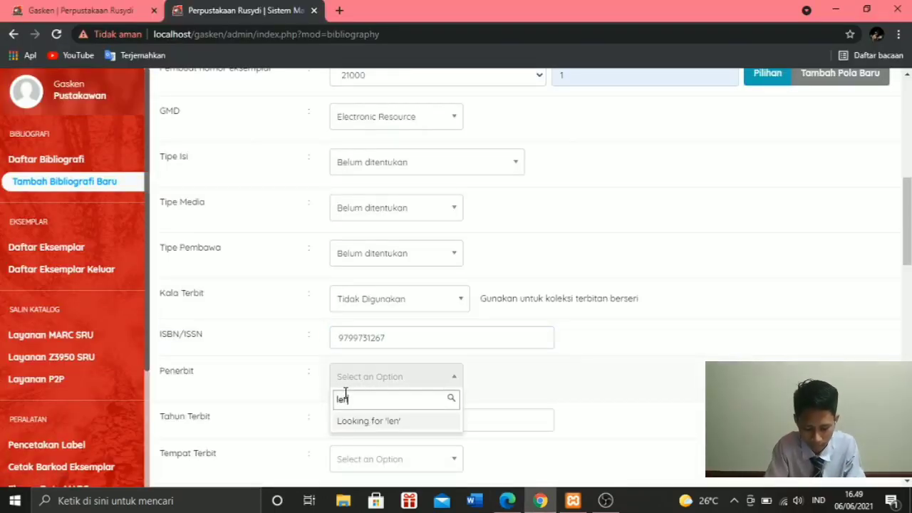
text(te)
key(BackSpace)
key(BackSpace)
key(BackSpace)
key(BackSpace)
key(BackSpace)
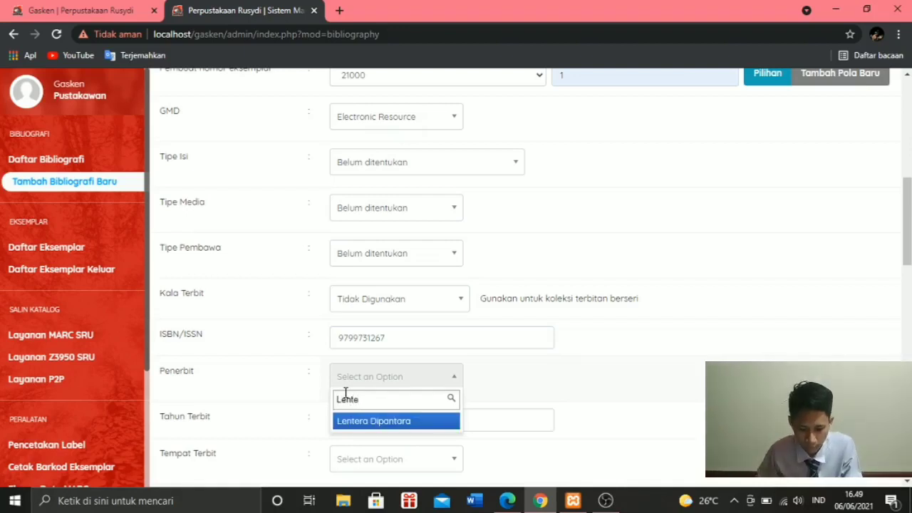
click(387, 422)
- Check the latest printing year in the Edge PDF and set Tahun Terbit to 2011 in the Chrome record
scroll(385, 420, down, 2)
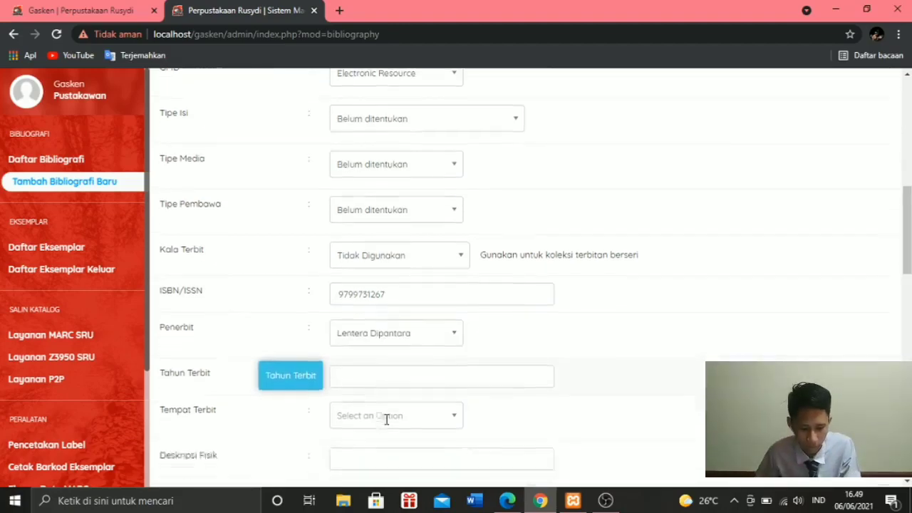
key(alt+Tab)
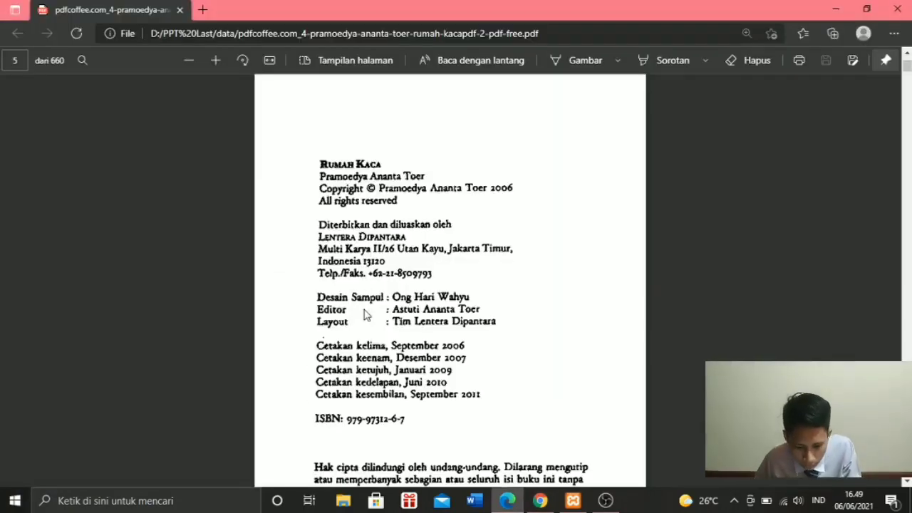
scroll(385, 308, down, 3)
key(alt+Tab)
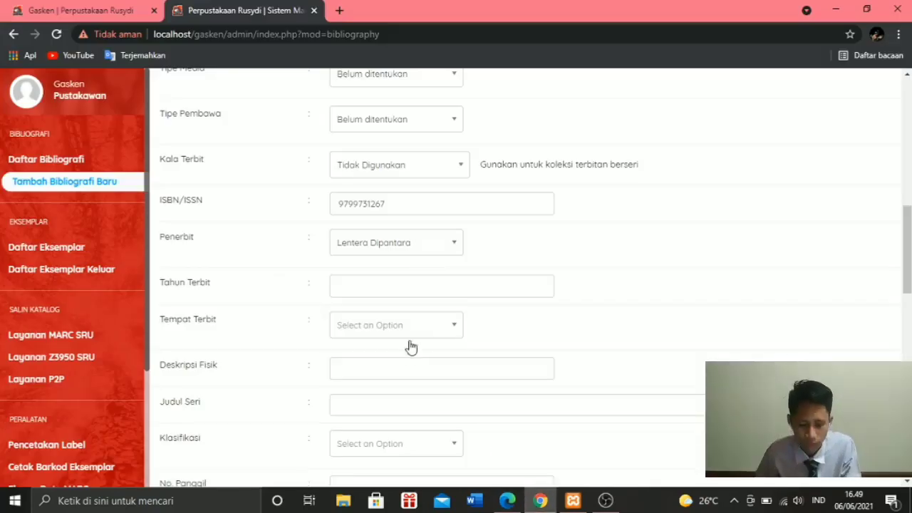
click(356, 286)
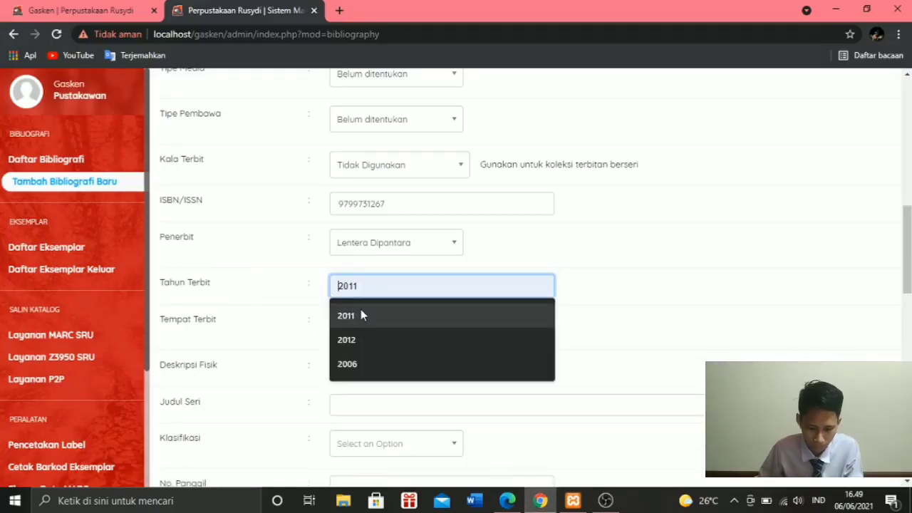
click(361, 315)
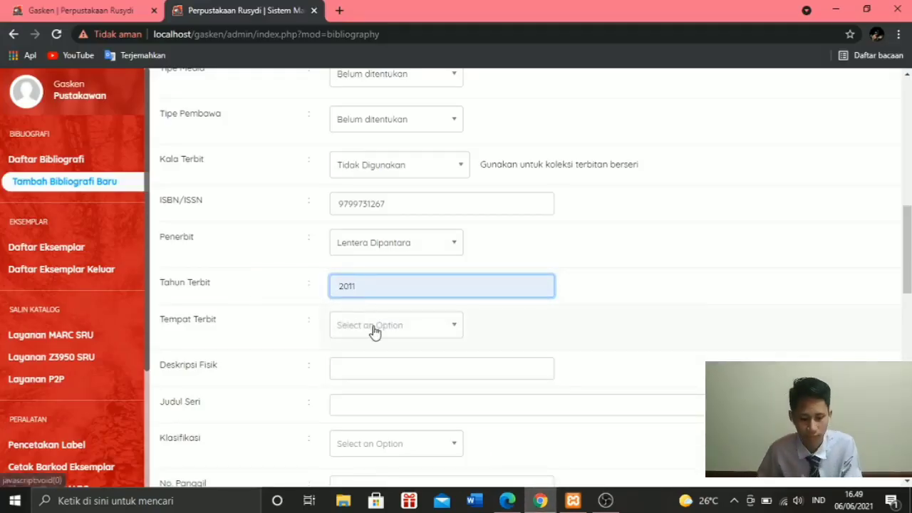
- Check the publisher's city in the Edge PDF and set Tempat Terbit to jakarta in the Chrome record
key(alt+Tab)
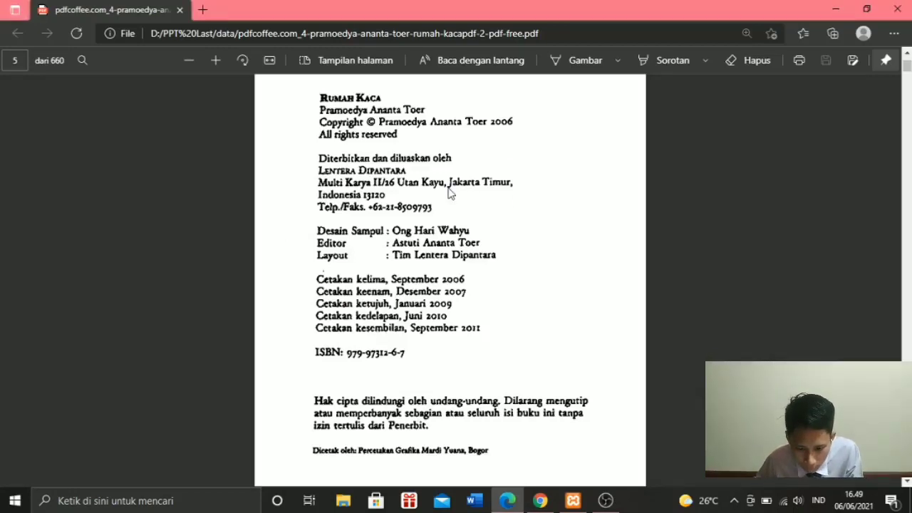
key(alt+Tab)
click(403, 325)
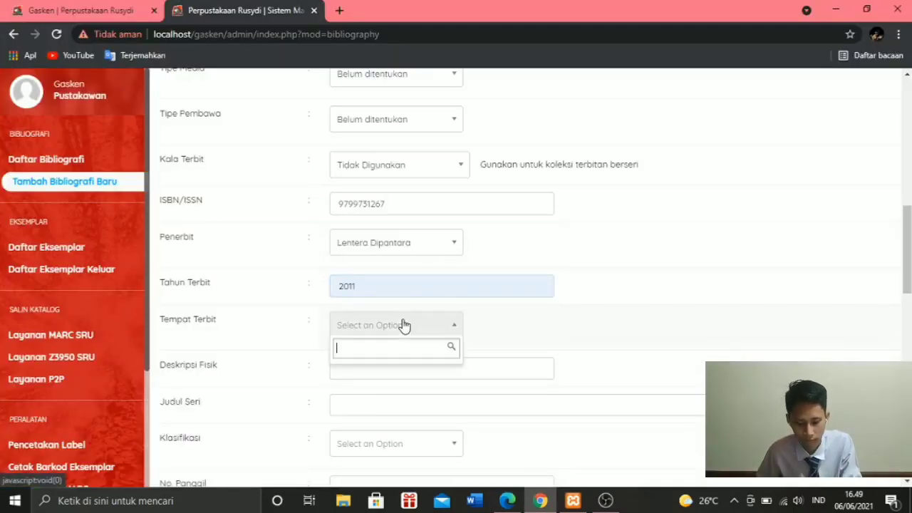
text(ja)
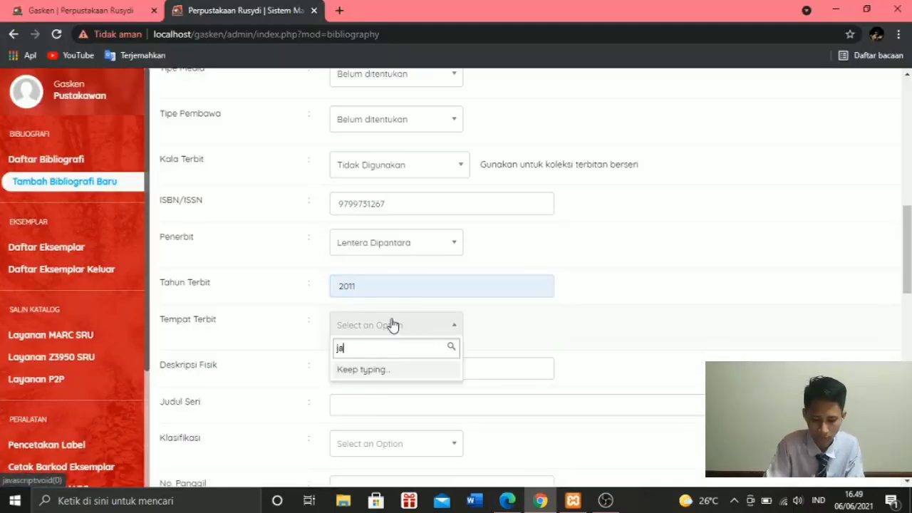
text(ka)
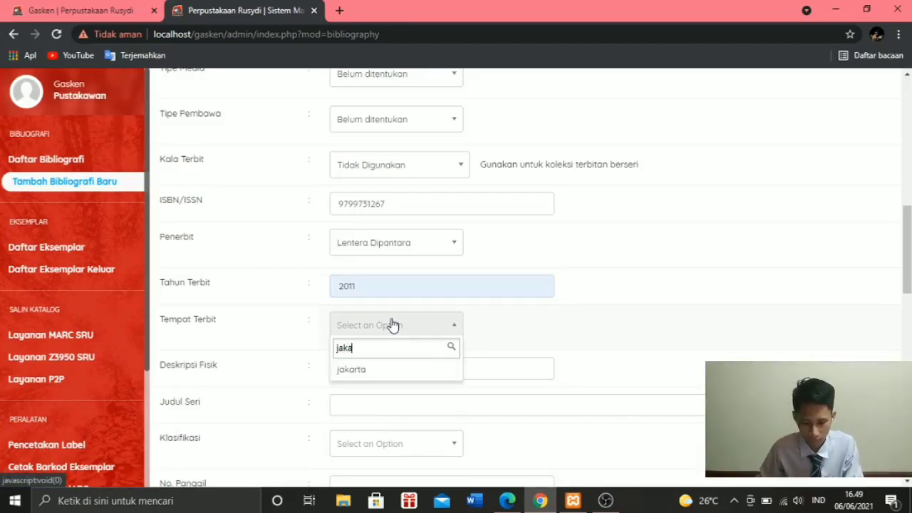
click(385, 371)
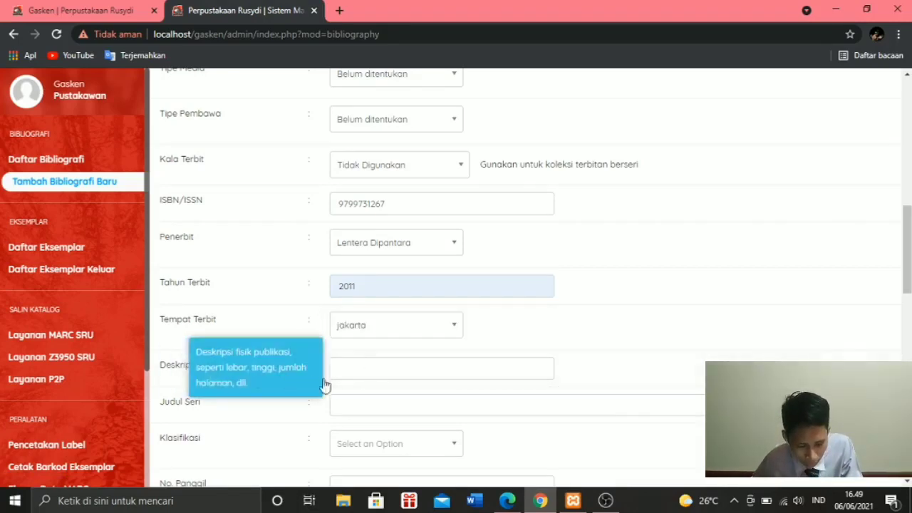
- Check the Roman-numbered preliminary pages of the PDF in Edge and begin Deskripsi Fisik with "xi," in the Chrome record
click(367, 375)
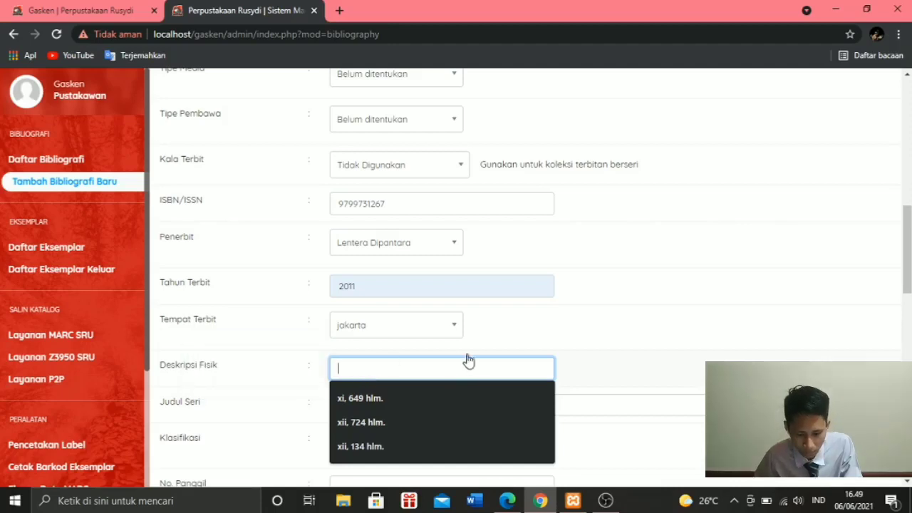
click(493, 352)
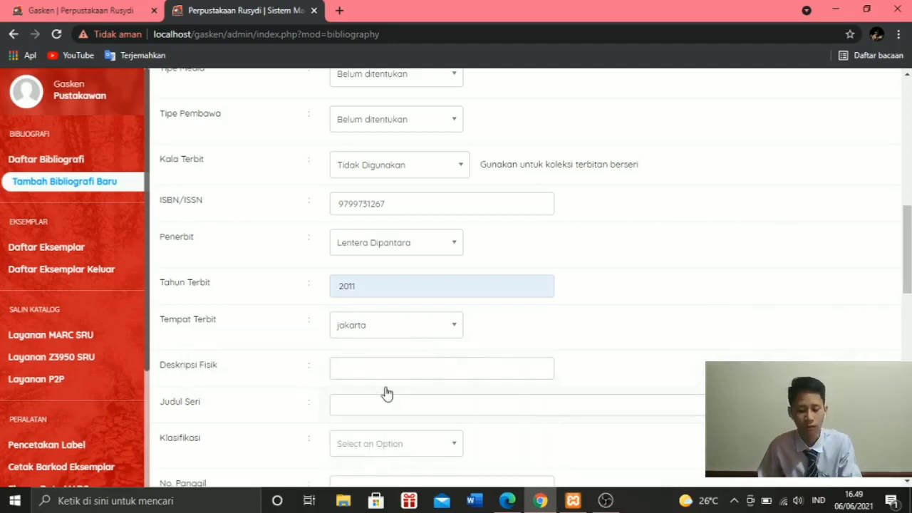
mouse_move(387, 366)
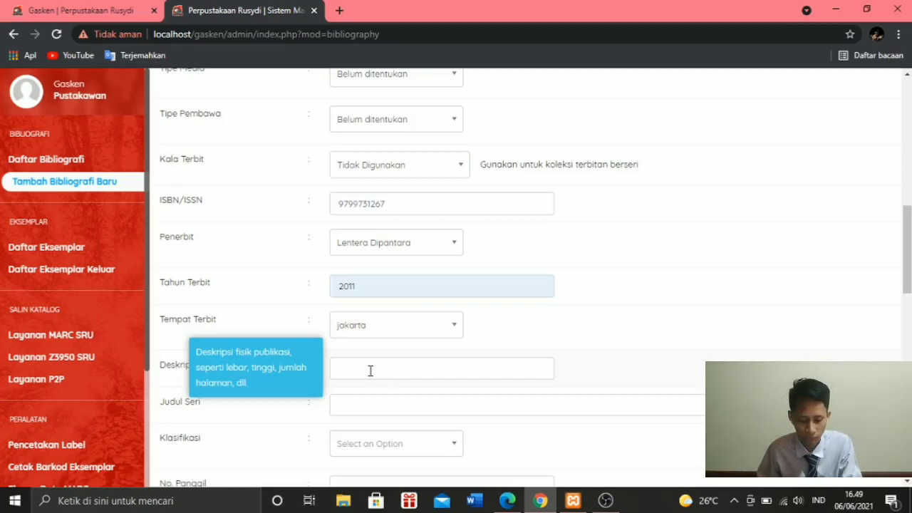
click(370, 371)
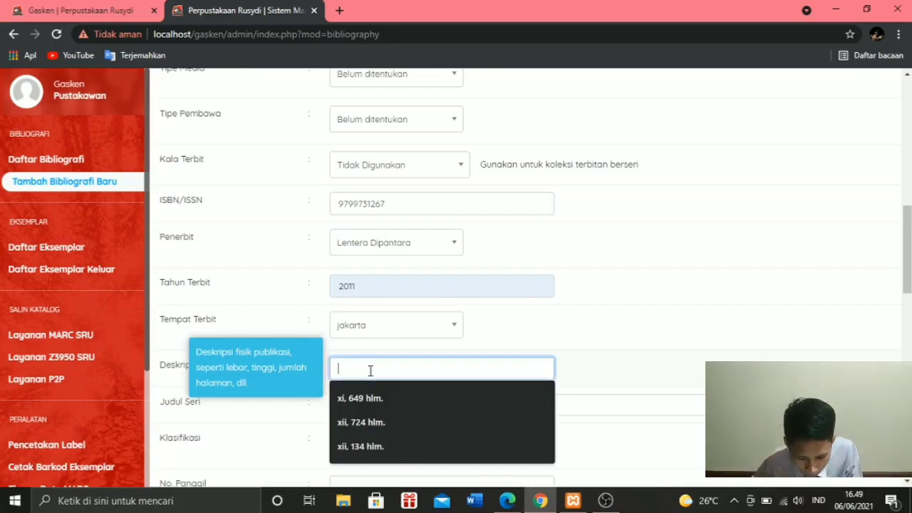
key(alt+Tab)
scroll(407, 289, down, 15)
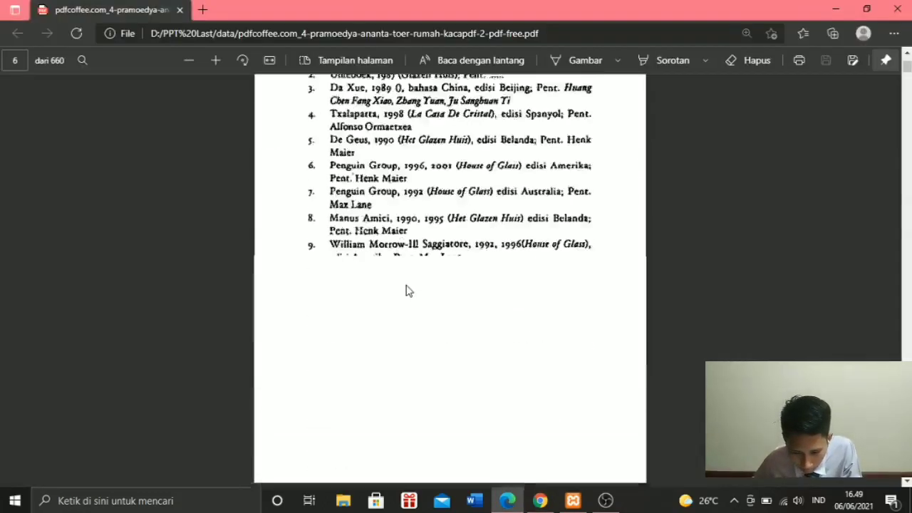
scroll(407, 289, down, 15)
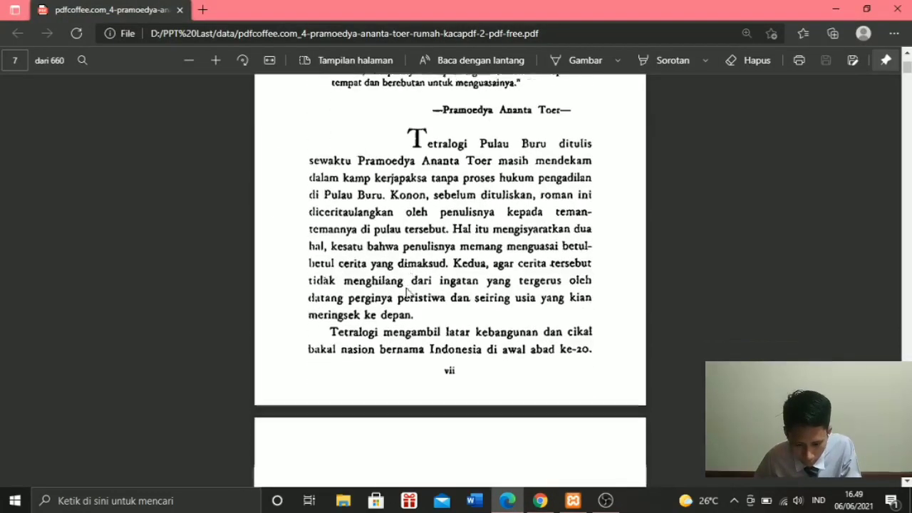
scroll(401, 260, down, 15)
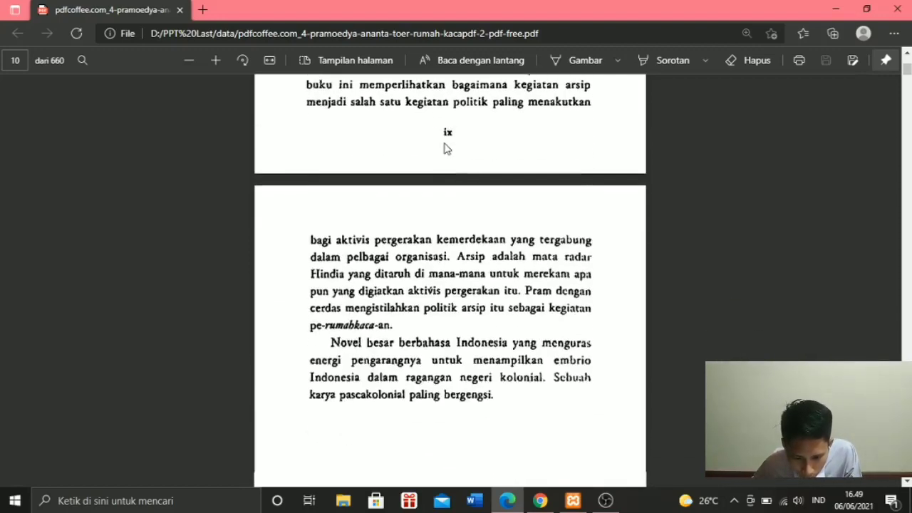
scroll(444, 148, down, 5)
scroll(444, 150, up, 4)
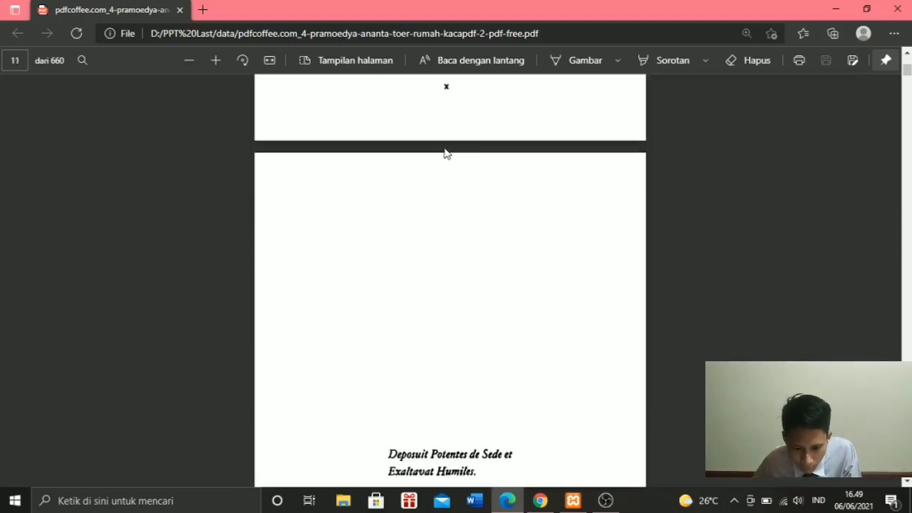
scroll(429, 232, up, 2)
scroll(429, 233, down, 10)
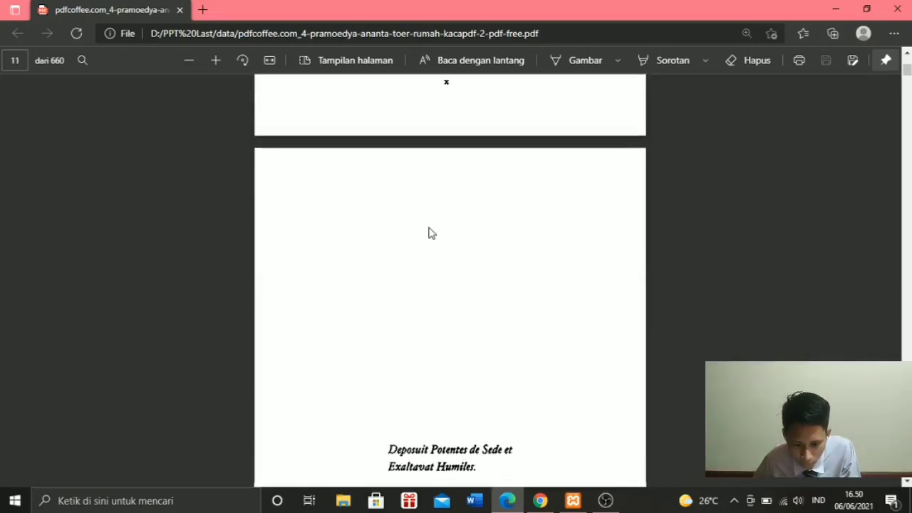
scroll(465, 197, down, 15)
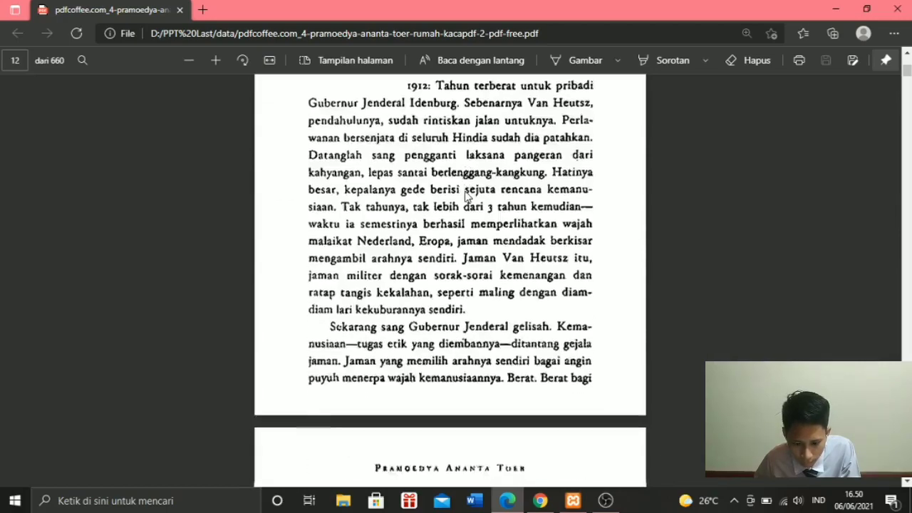
scroll(465, 200, down, 4)
scroll(465, 200, up, 15)
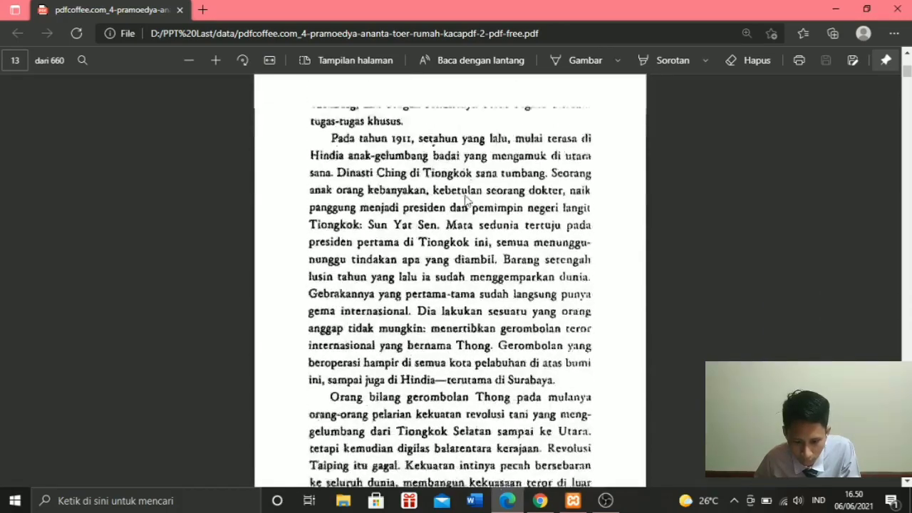
scroll(465, 200, up, 8)
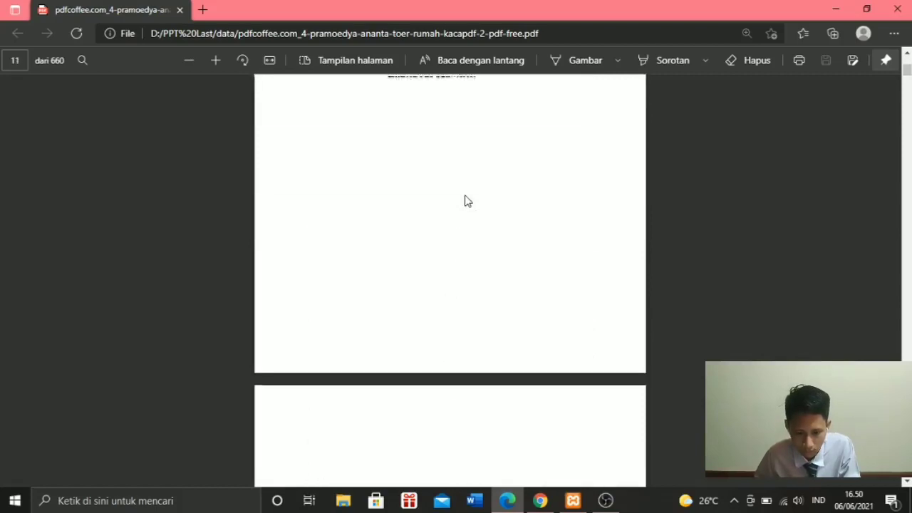
key(alt+Tab)
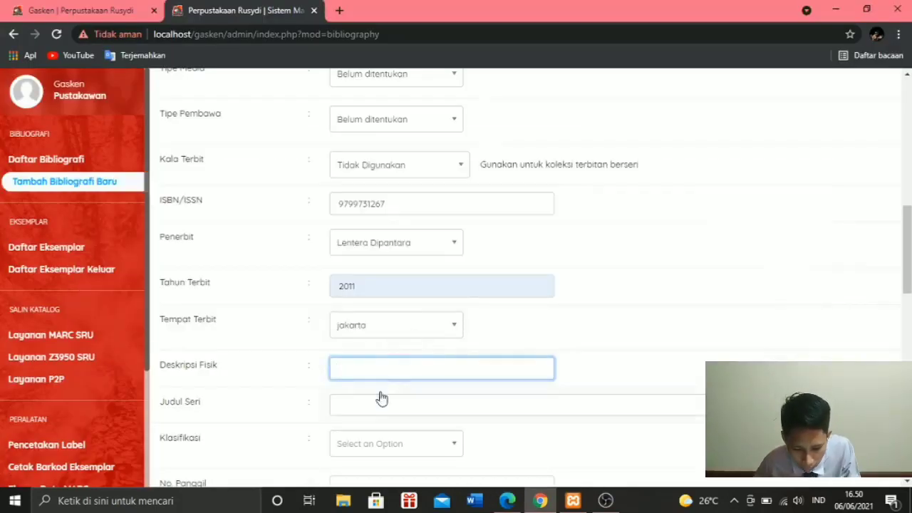
click(378, 372)
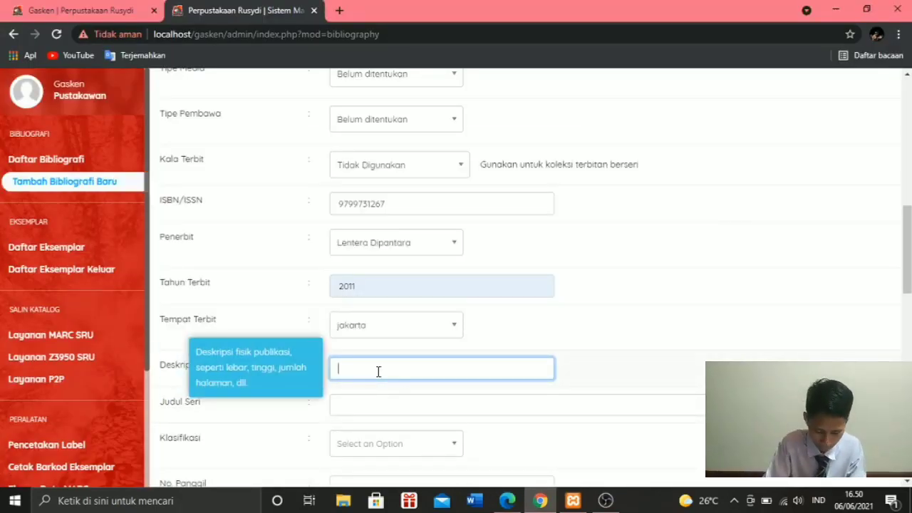
text(xi)
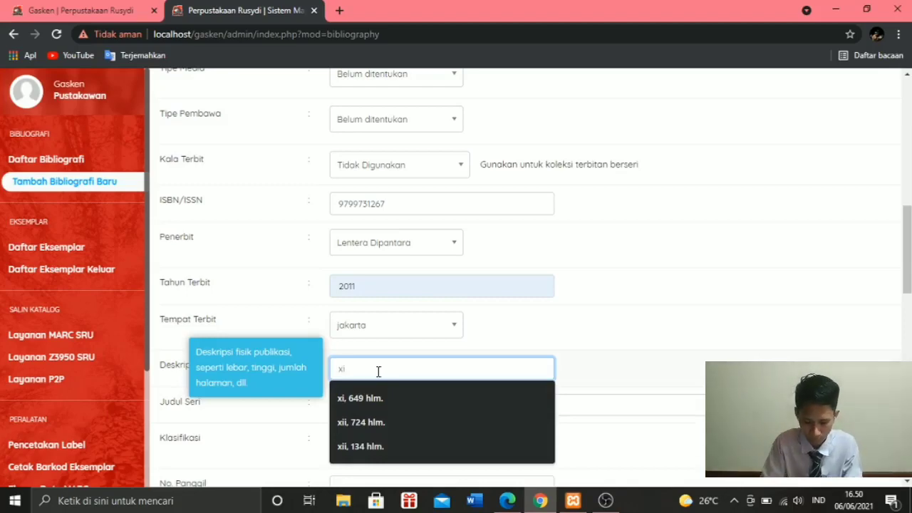
text(,)
- Check the closing pages of the PDF in Edge and complete Deskripsi Fisik as "xi, 649 hlm." in the Chrome record
key(alt+Tab)
scroll(528, 335, down, 16)
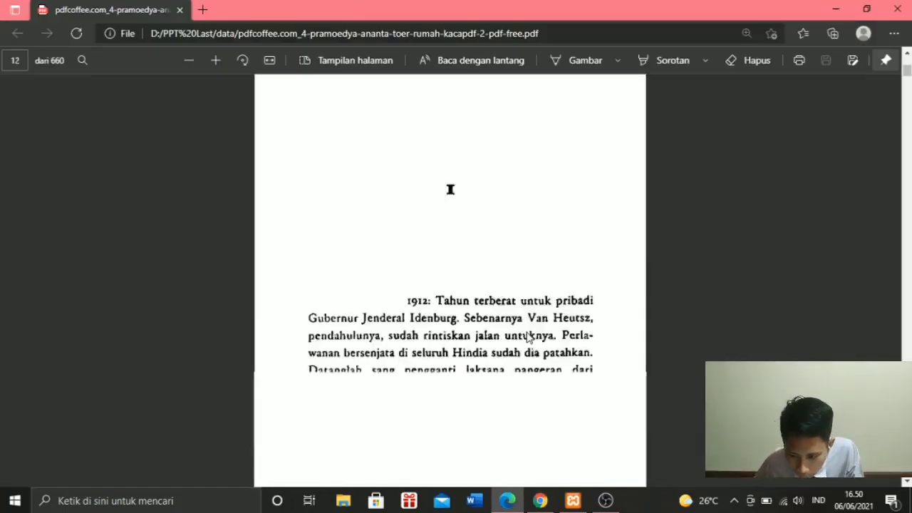
drag(908, 72, 908, 492)
scroll(549, 276, up, 10)
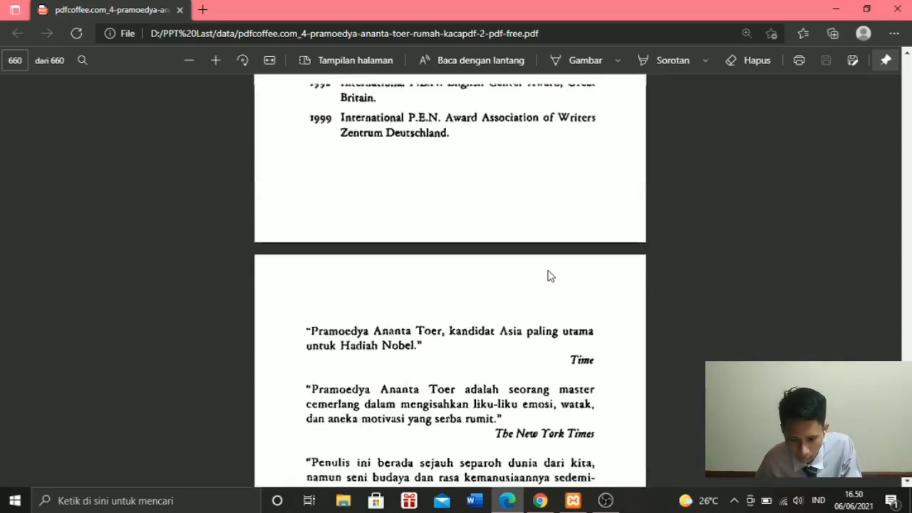
scroll(538, 258, up, 8)
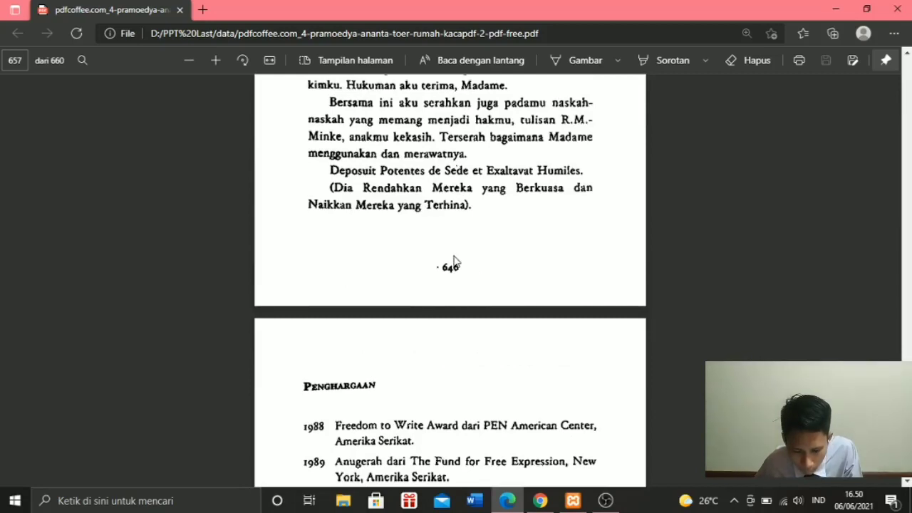
scroll(463, 253, down, 12)
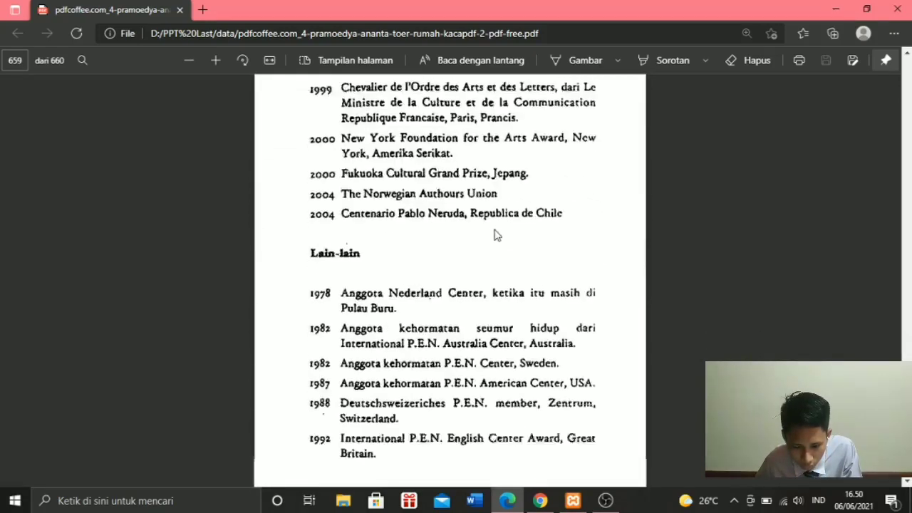
scroll(496, 235, down, 10)
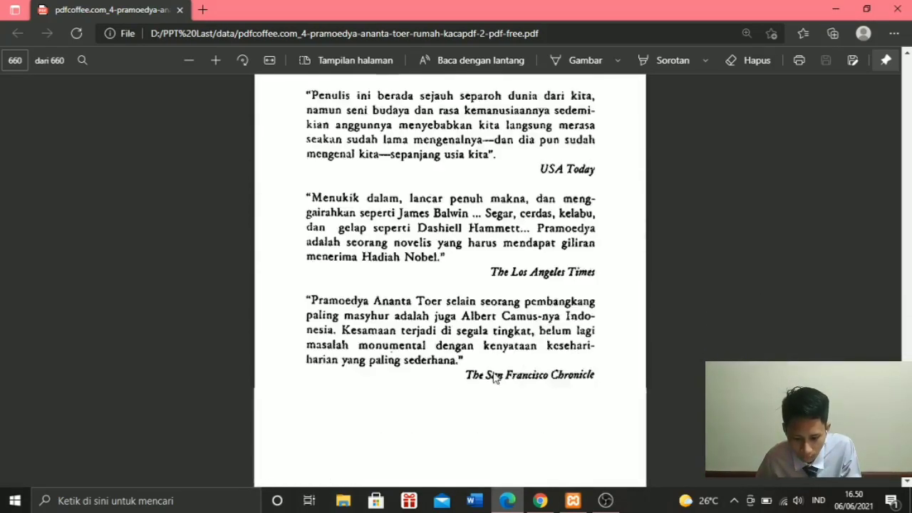
scroll(497, 378, down, 1)
key(alt+Tab)
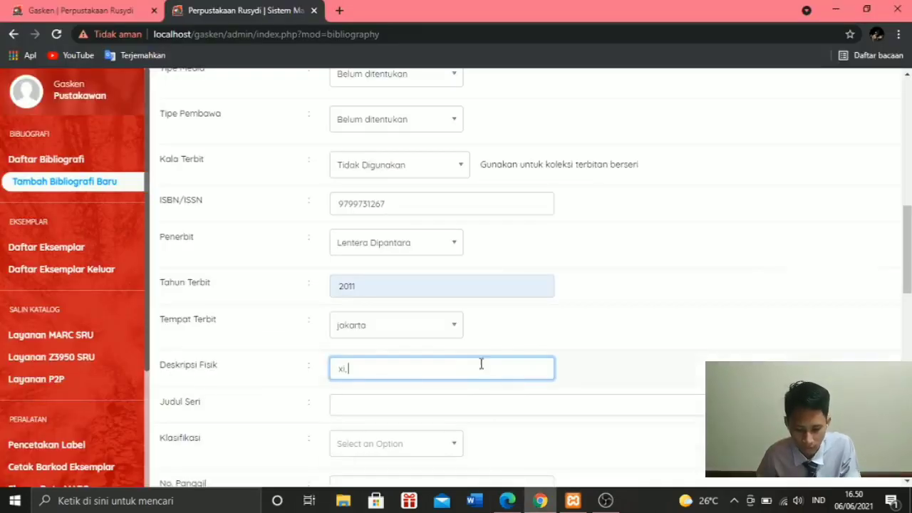
text(649)
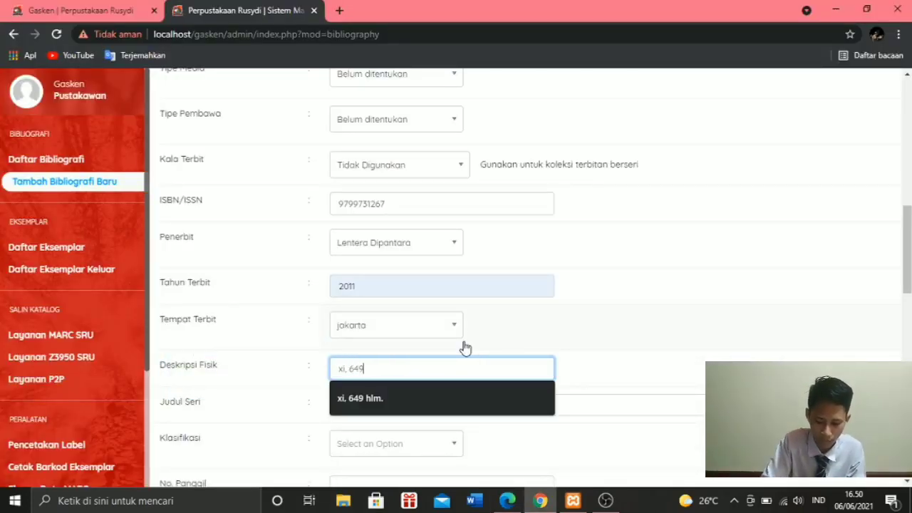
text( hlm.)
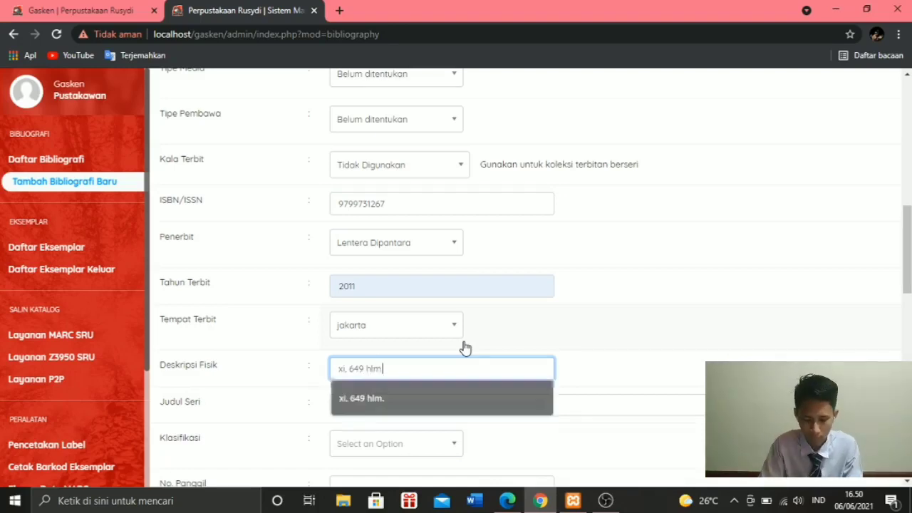
- Set Klasifikasi to 813, adding it as a new classification entry
scroll(383, 406, down, 1)
scroll(382, 406, down, 1)
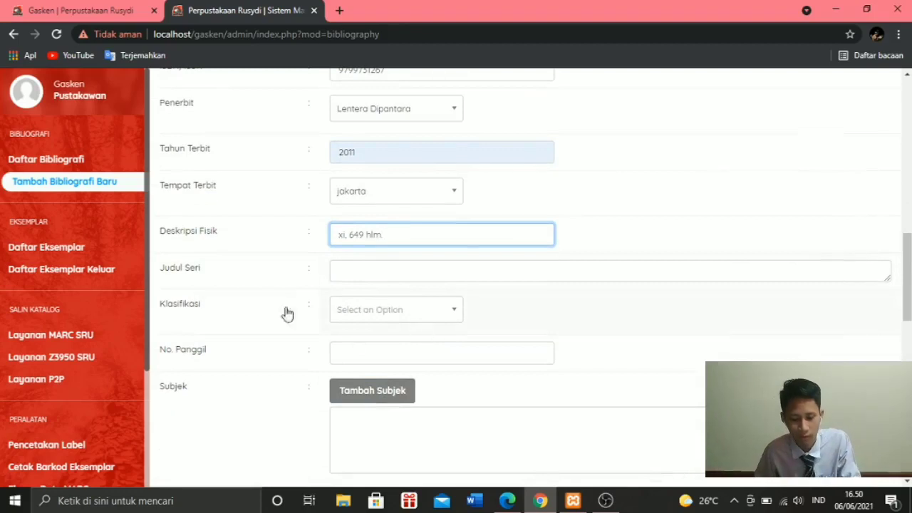
click(350, 318)
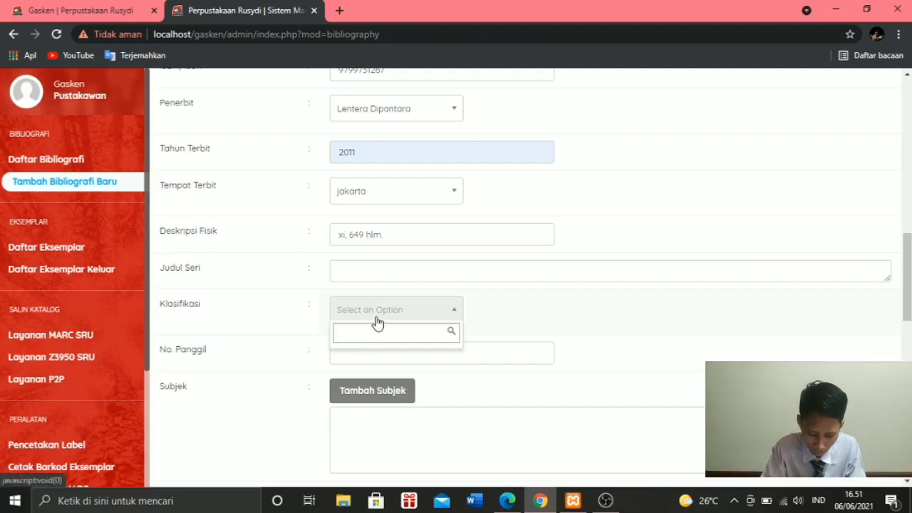
text(813)
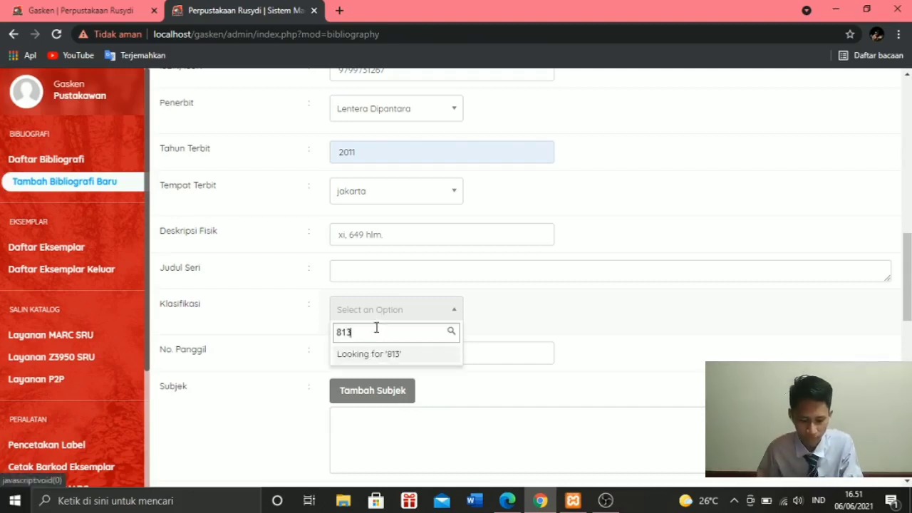
click(388, 354)
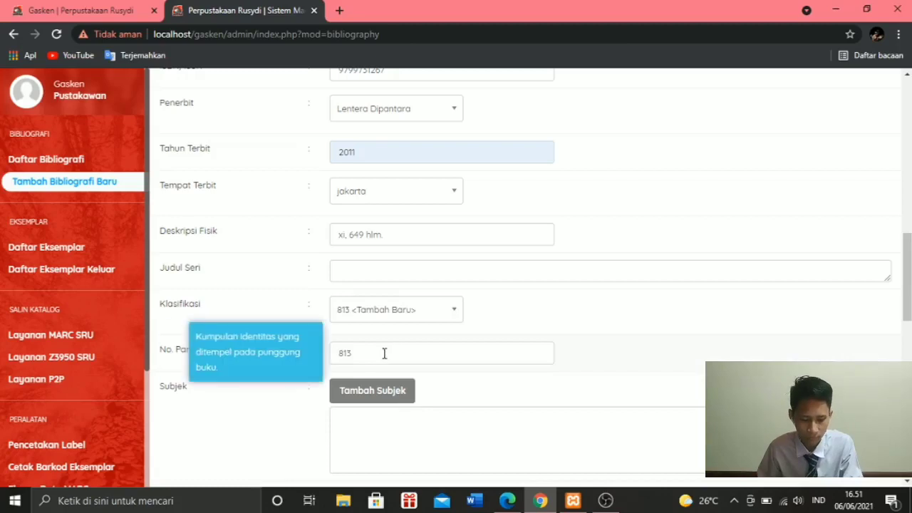
- Check the main author's name in the Pengarang list and extend No. Panggil to "813 PRA"
click(360, 360)
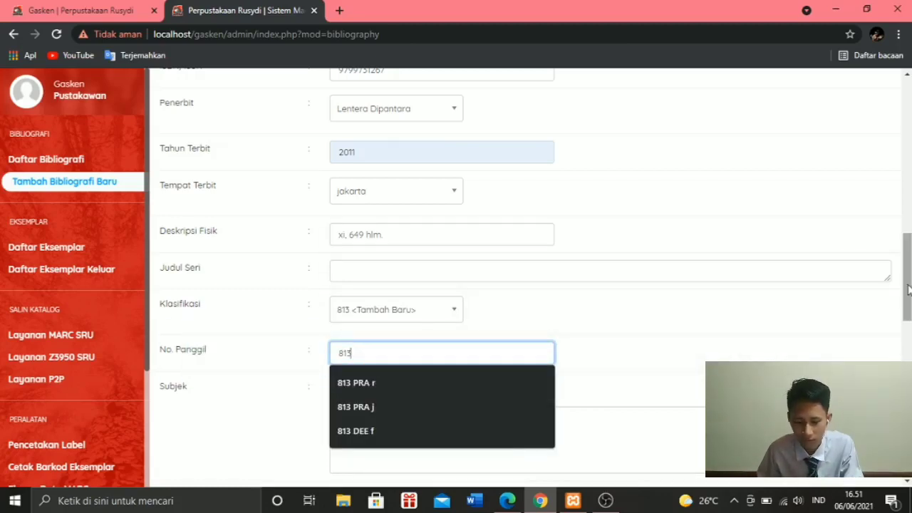
drag(909, 289, 910, 148)
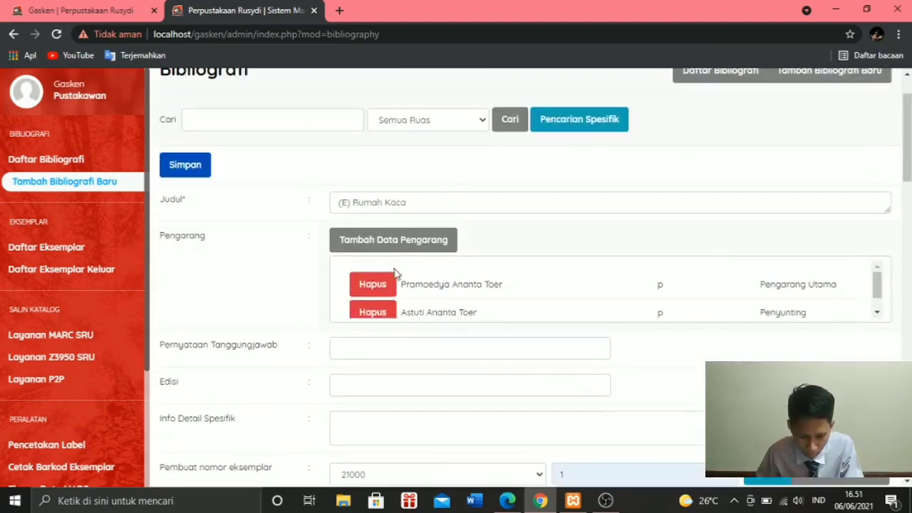
drag(416, 287, 406, 285)
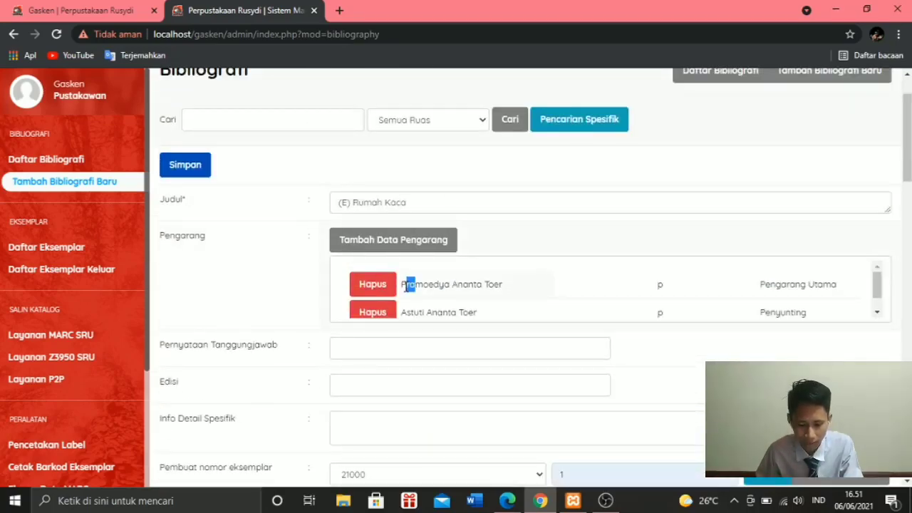
scroll(436, 300, down, 1)
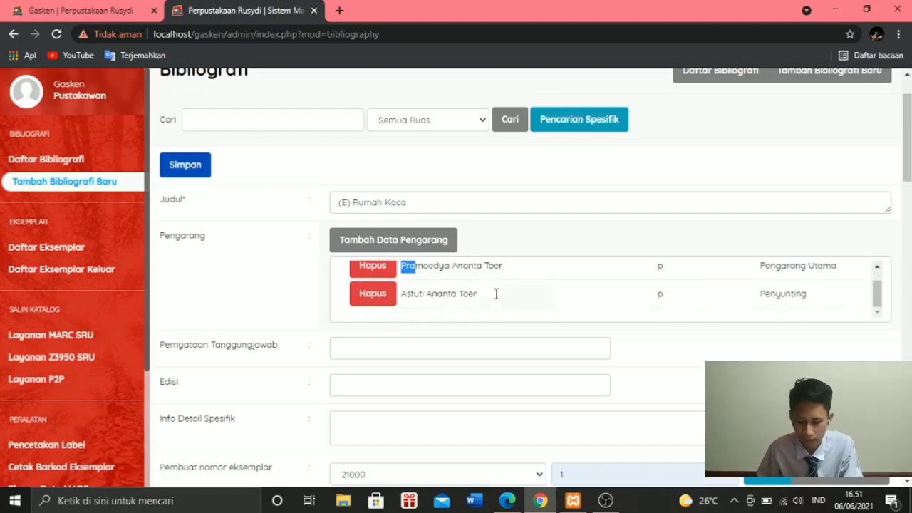
scroll(436, 300, down, 3)
scroll(436, 300, up, 3)
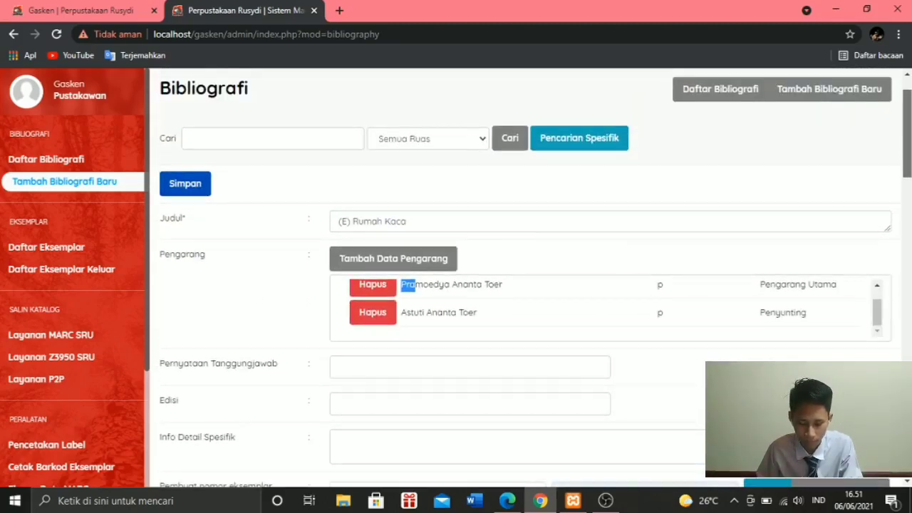
scroll(692, 278, down, 10)
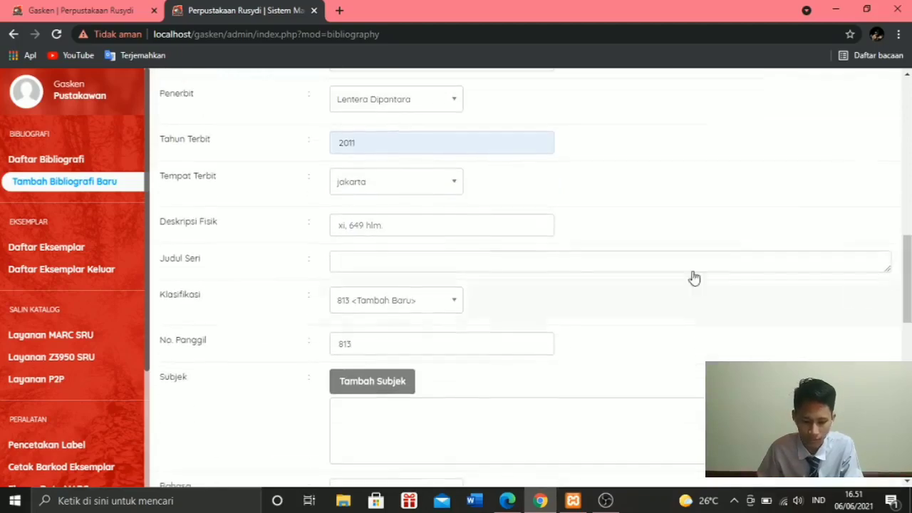
click(377, 347)
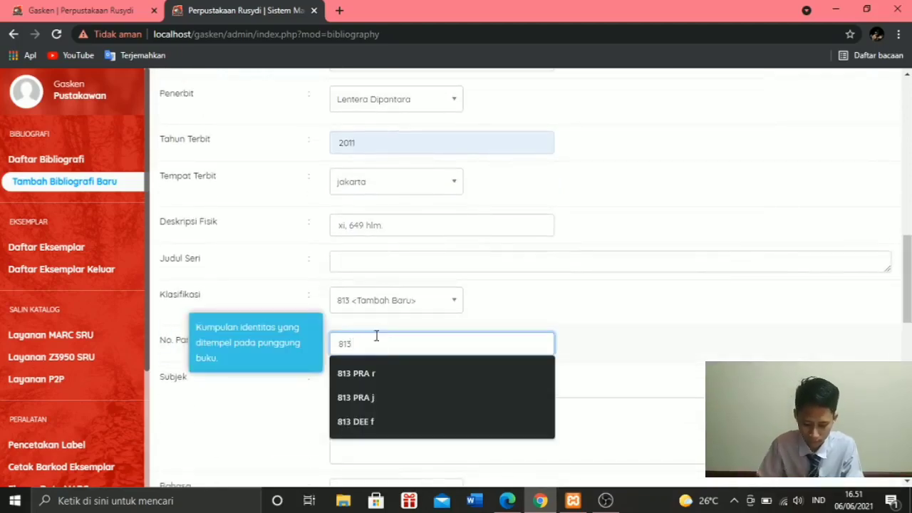
text(PRA)
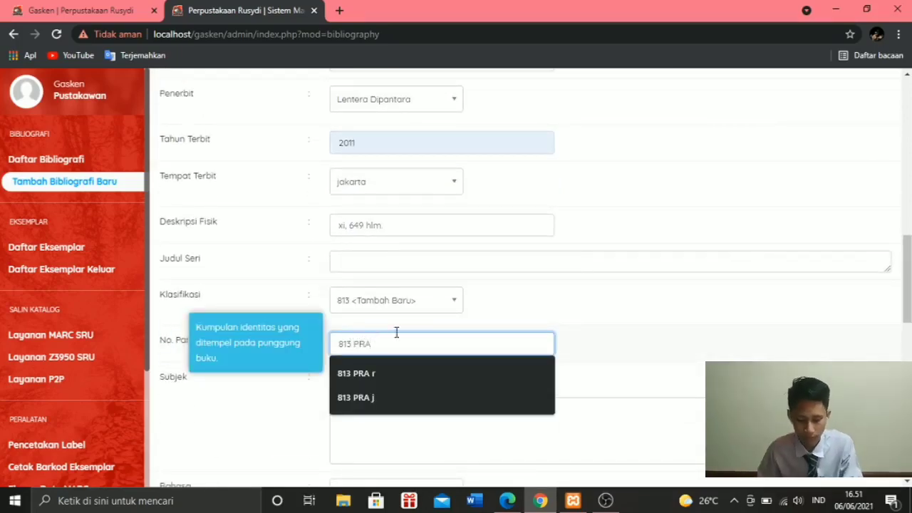
- Check the book's title in Judul and complete No. Panggil as "813 PRA r"
scroll(397, 330, up, 10)
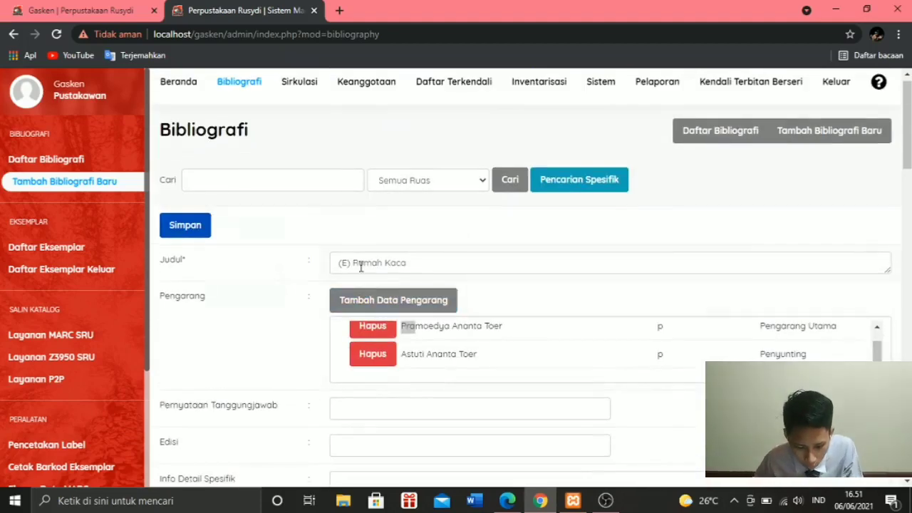
click(361, 265)
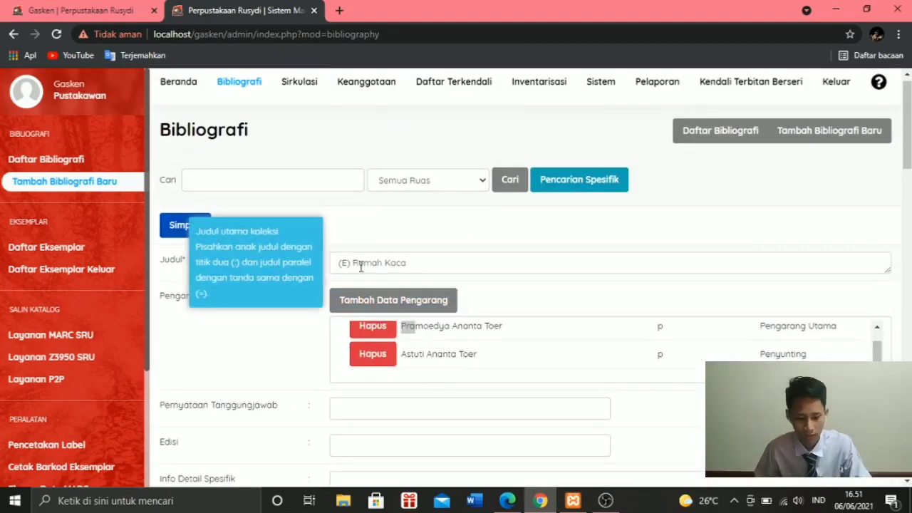
scroll(360, 265, down, 10)
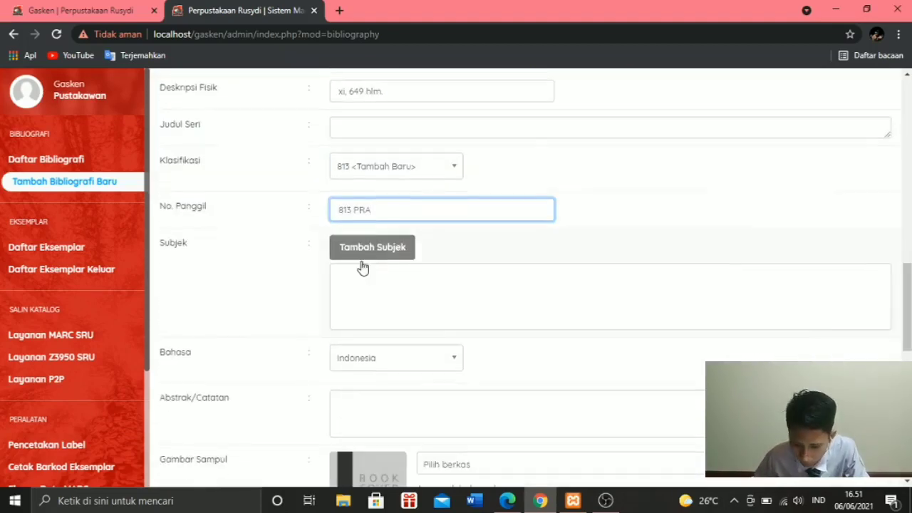
click(391, 206)
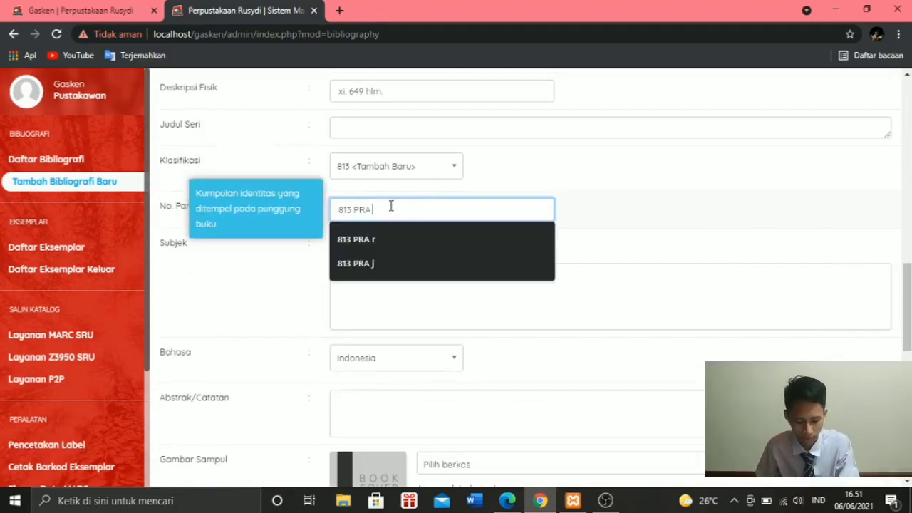
text(r)
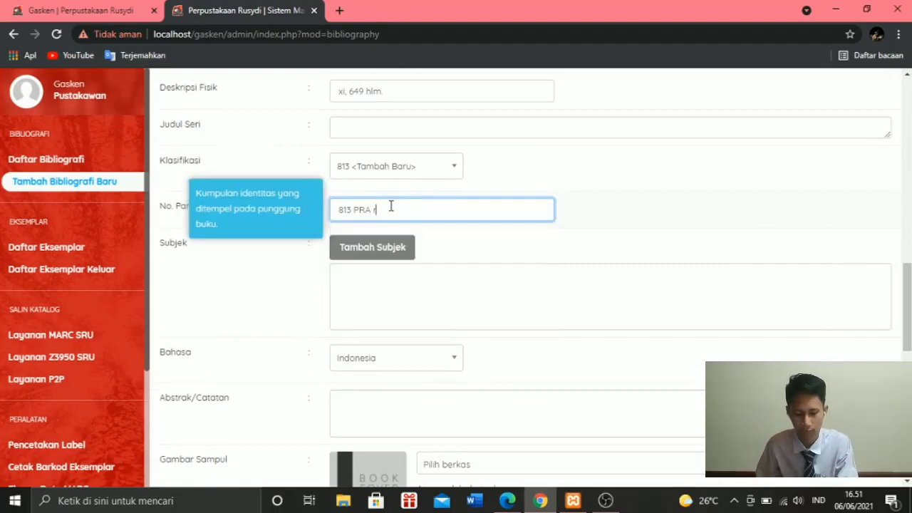
- Add Fiksi Indonesia as a subject of type Topik with level Utama, and close the subject form
click(386, 251)
click(338, 219)
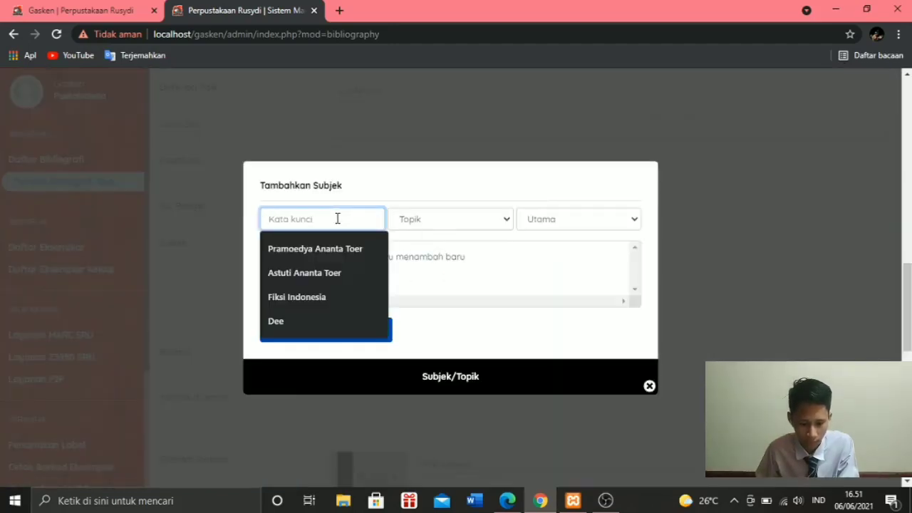
text(fik)
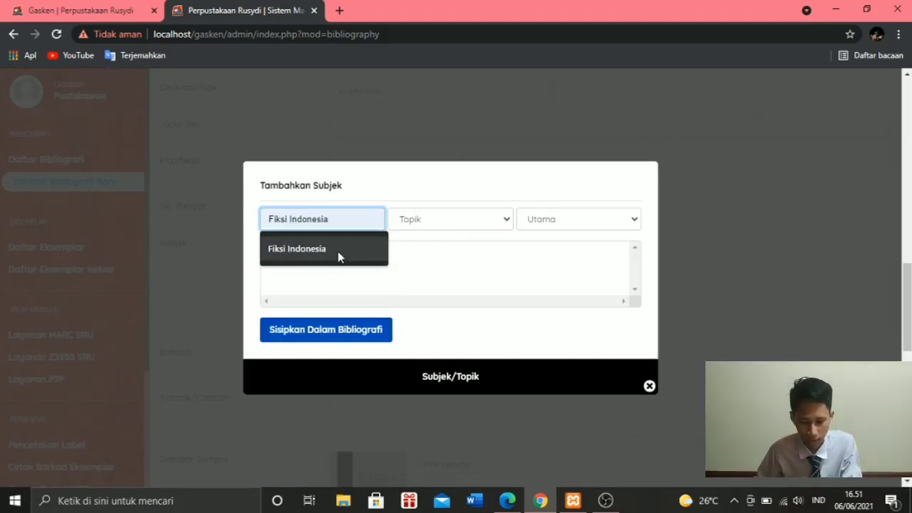
click(338, 248)
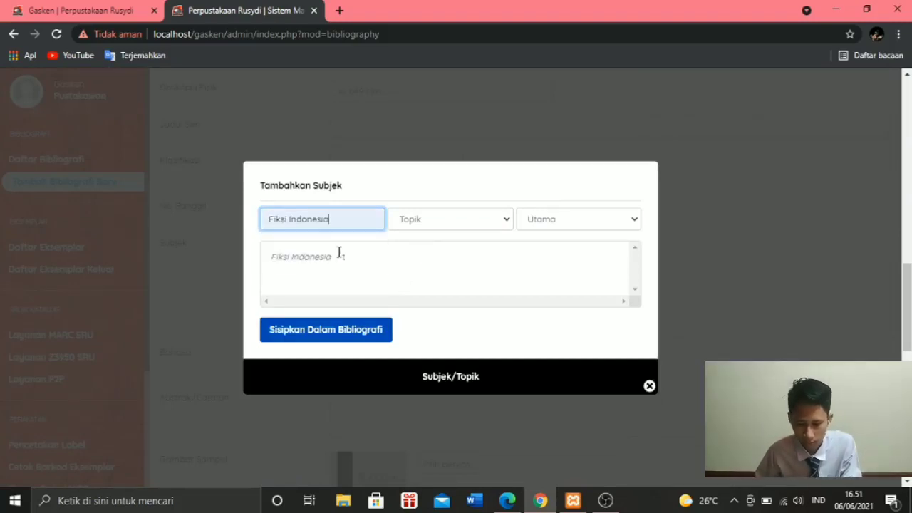
click(303, 343)
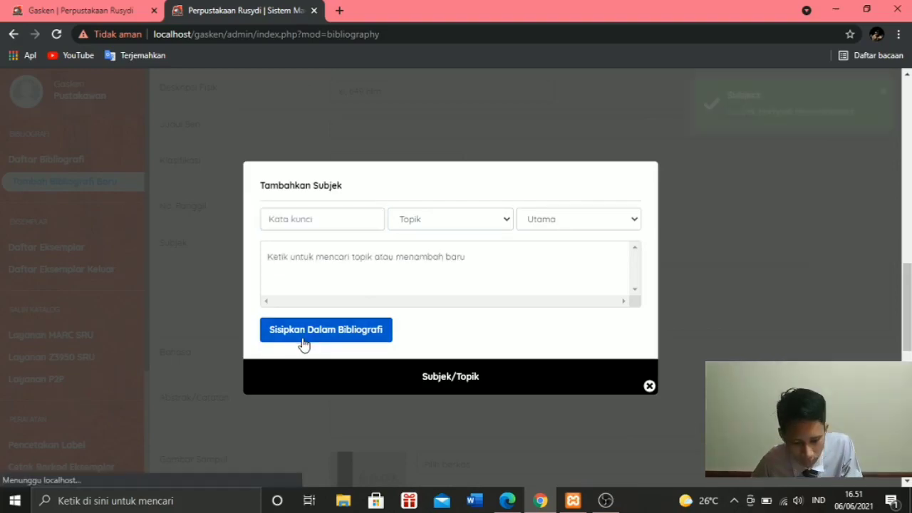
click(650, 388)
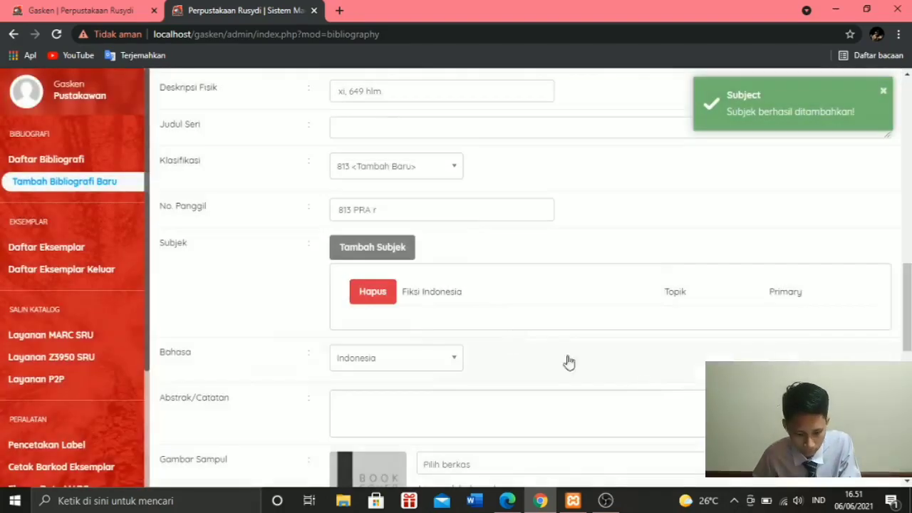
- Set the record's Gambar Sampul to the image file Rumah-Kaca-edit__w600_hauto
scroll(427, 270, down, 1)
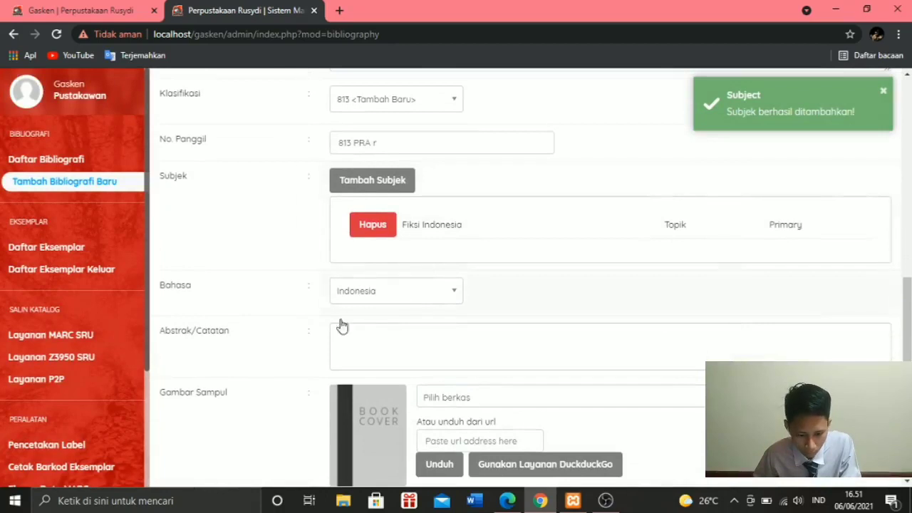
scroll(375, 312, down, 2)
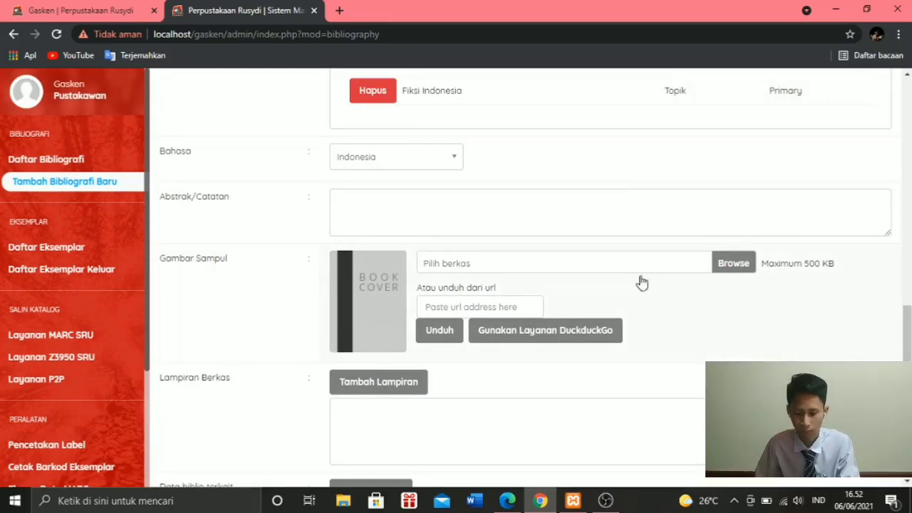
click(729, 265)
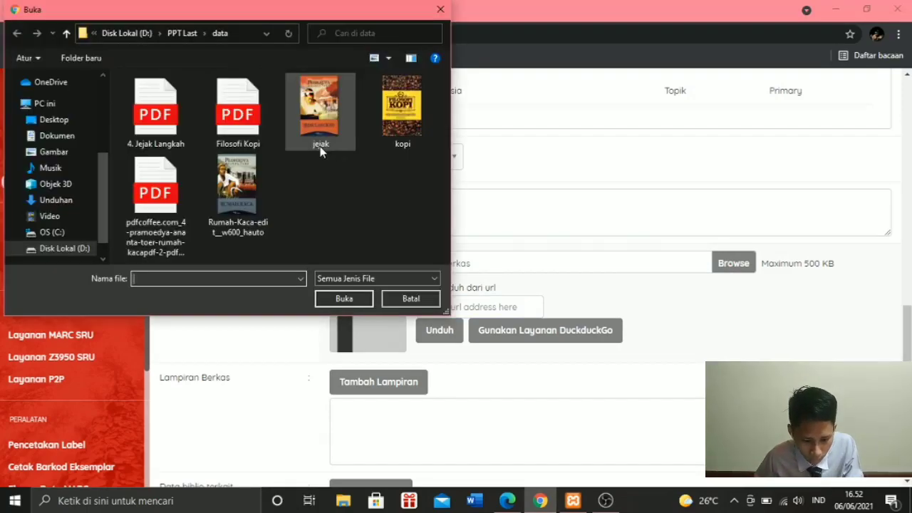
click(237, 188)
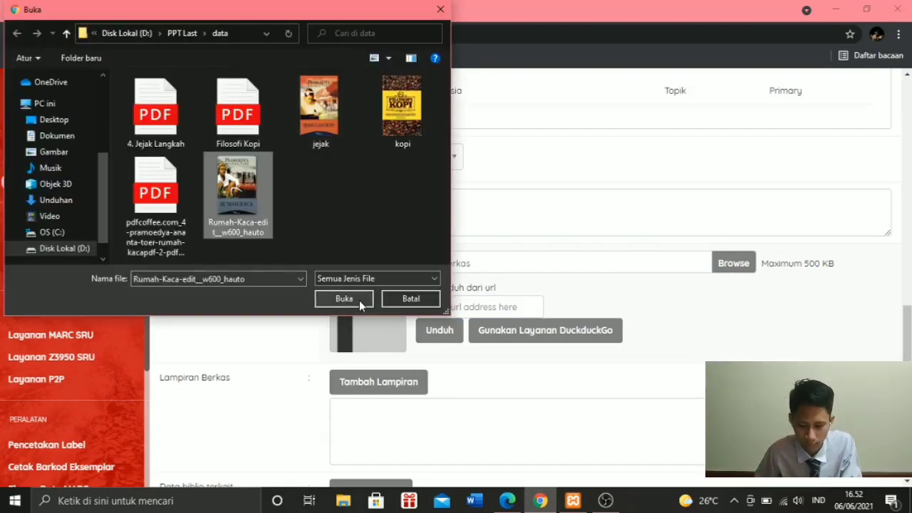
click(344, 300)
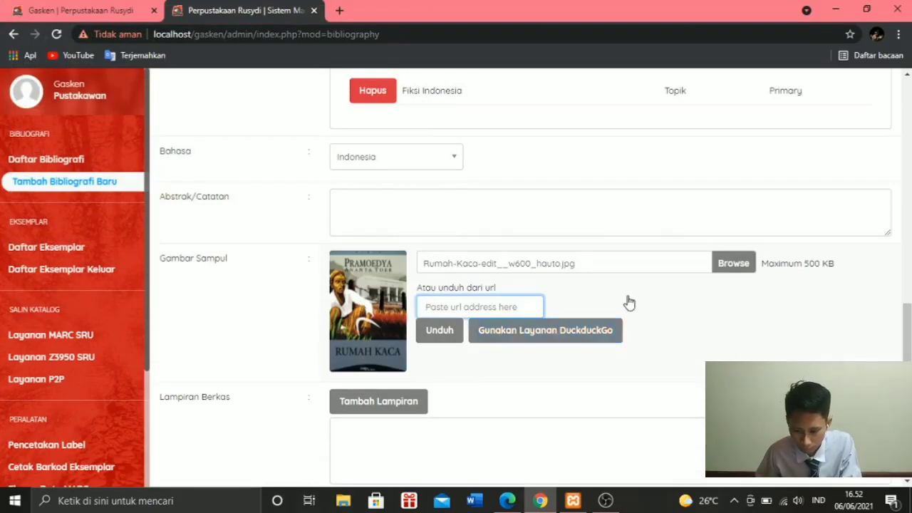
scroll(627, 301, down, 2)
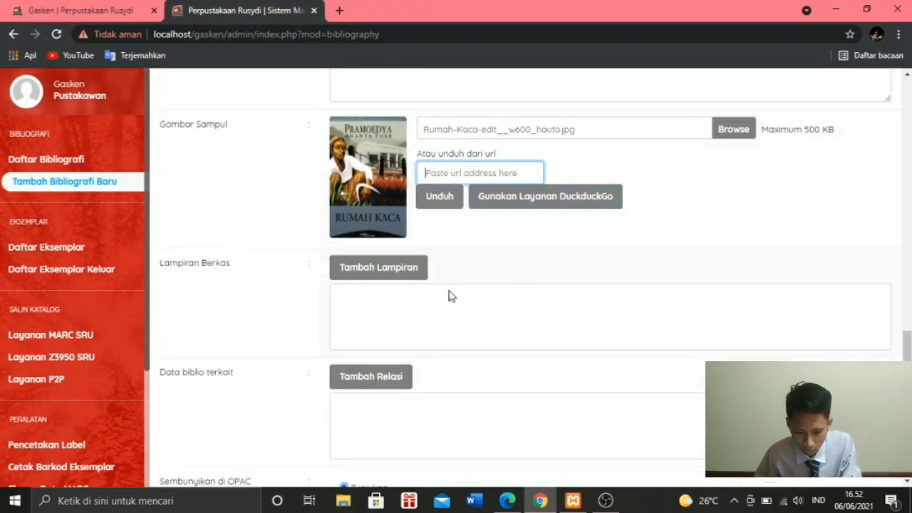
click(371, 277)
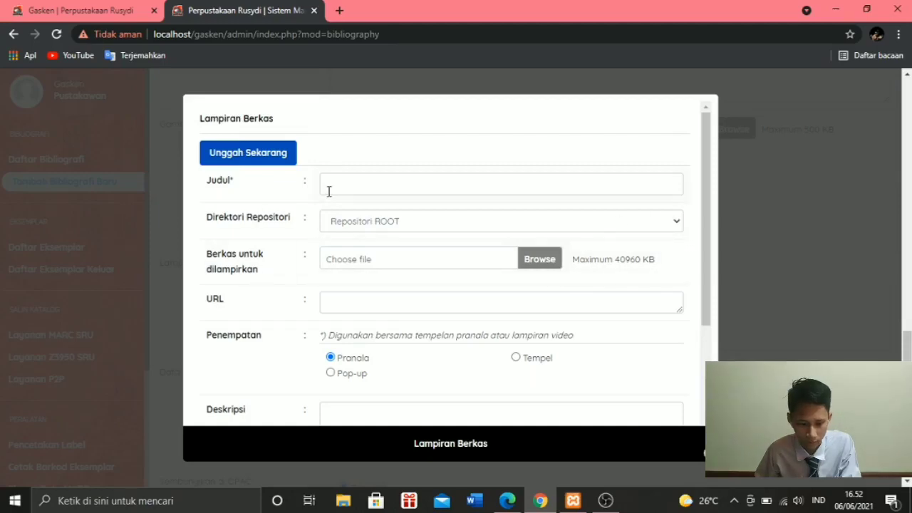
click(785, 206)
- Copy the title from the record's Judul and enter "(E) Rumah Kaca" as the title of a new file attachment
scroll(831, 280, up, 10)
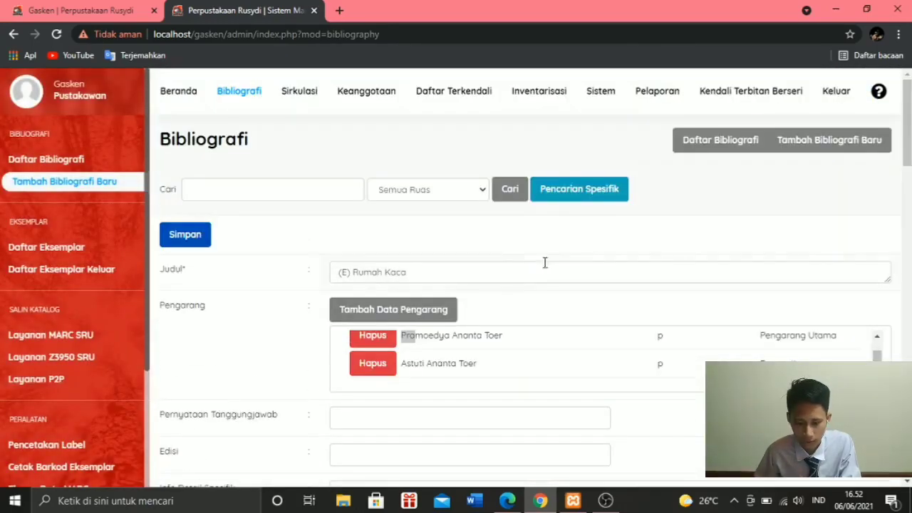
drag(504, 269, 306, 274)
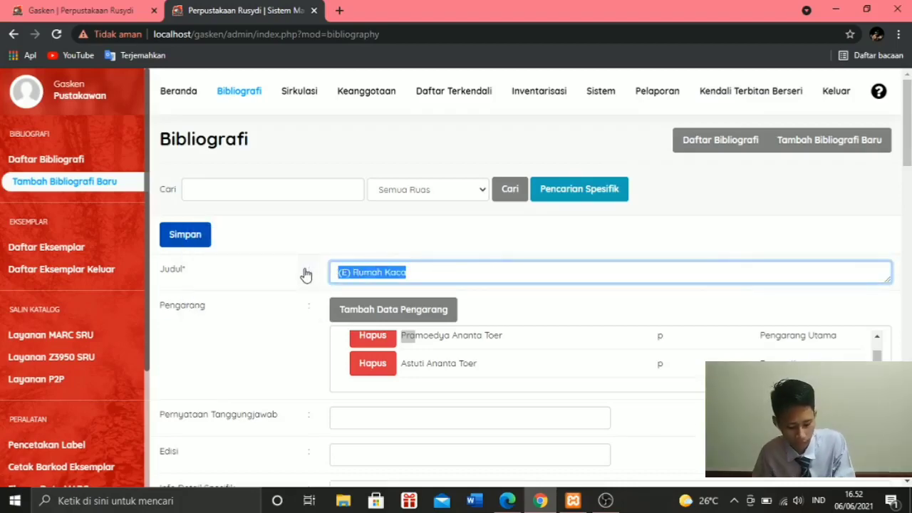
scroll(350, 273, down, 10)
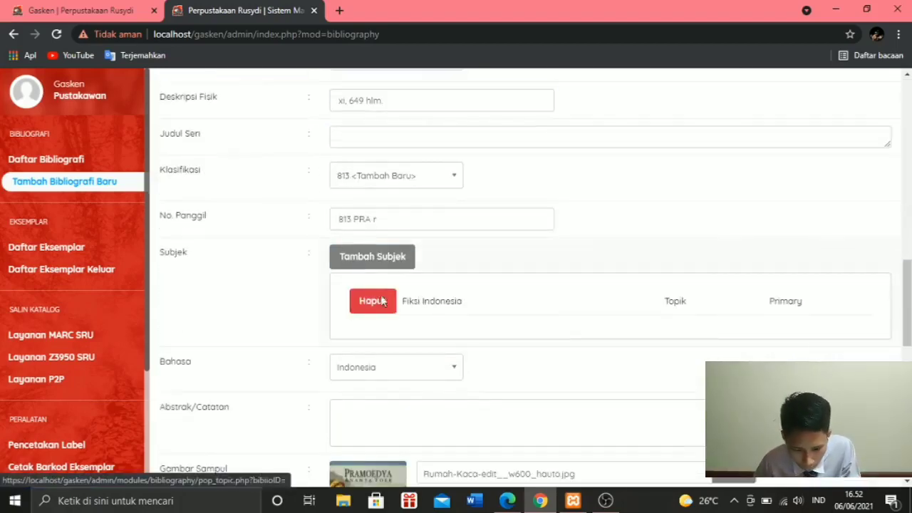
scroll(365, 361, down, 4)
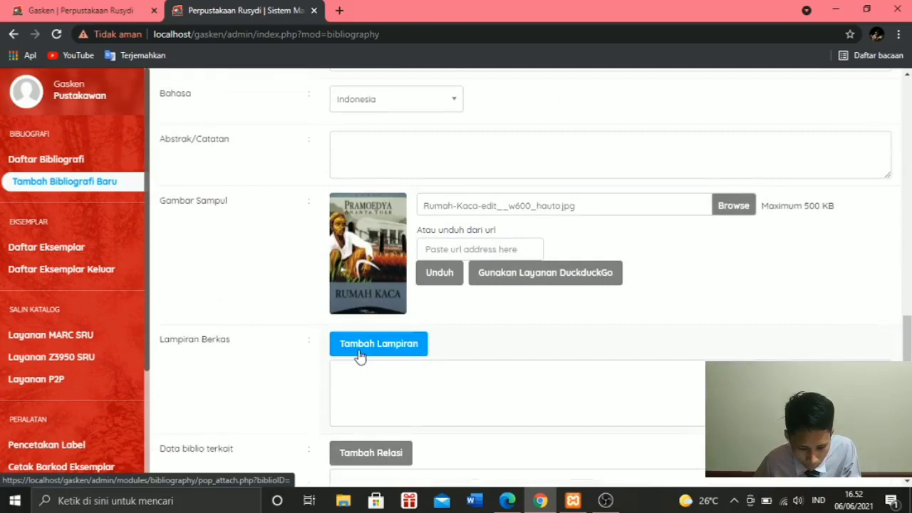
click(360, 343)
click(336, 182)
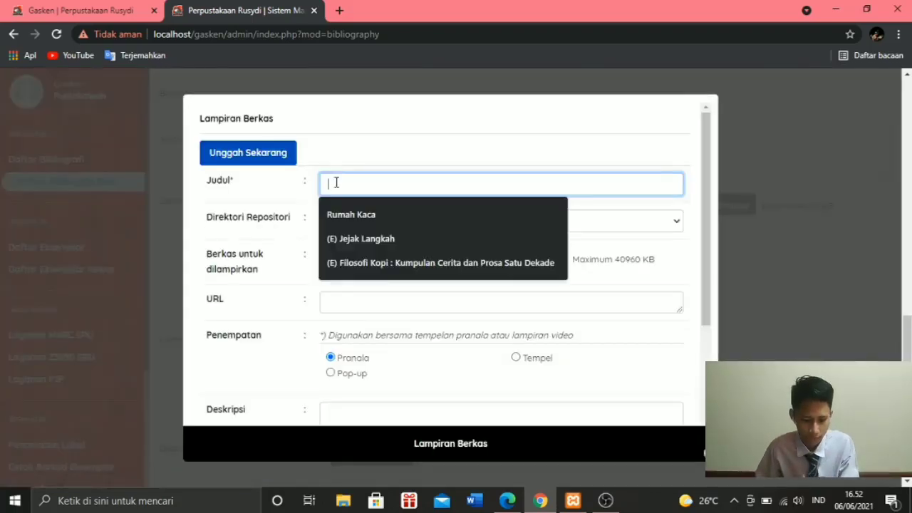
click(338, 211)
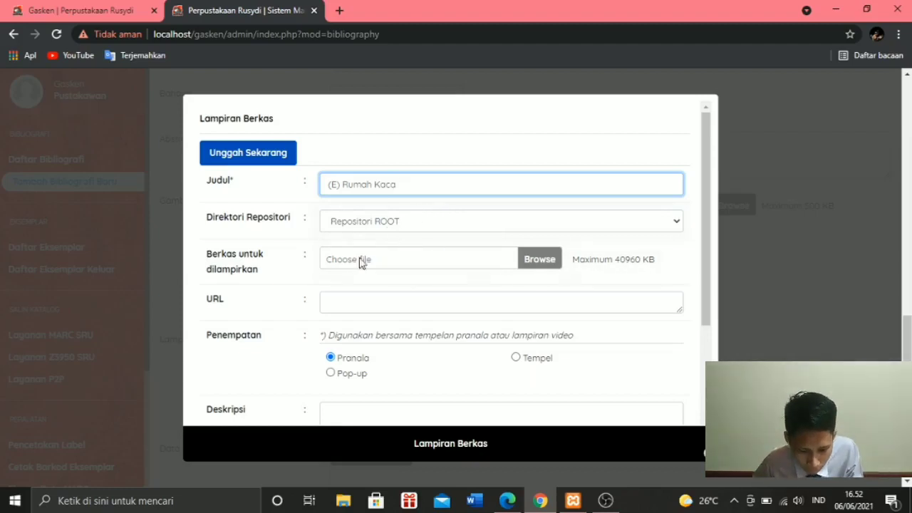
- Choose the Rumah Kaca PDF from the data folder as the file for the attachment
click(544, 259)
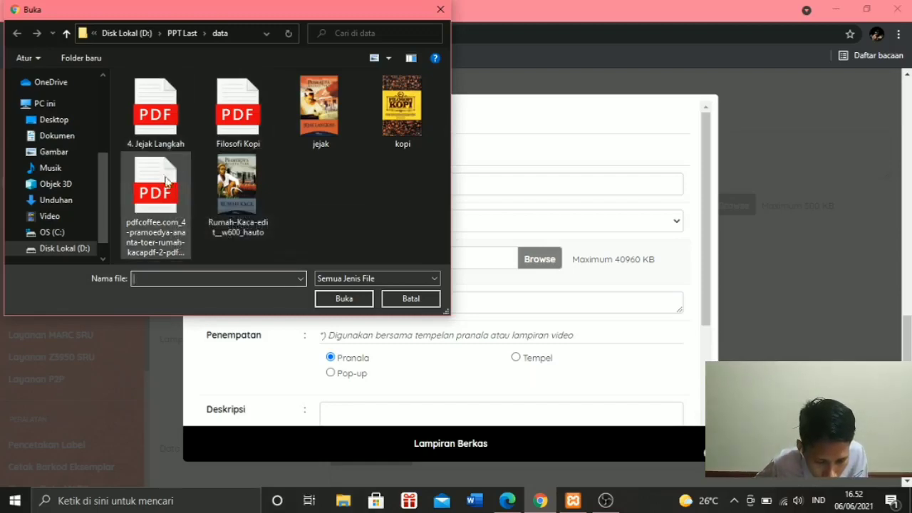
click(165, 186)
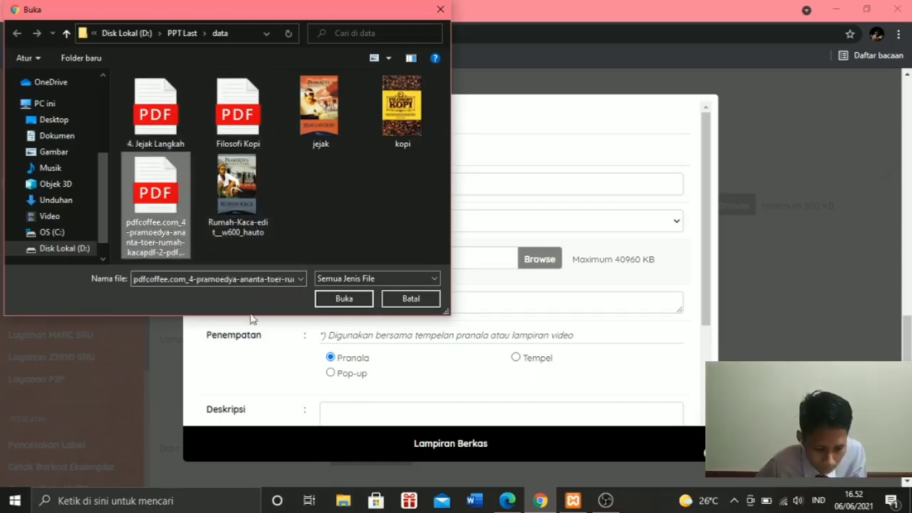
click(344, 300)
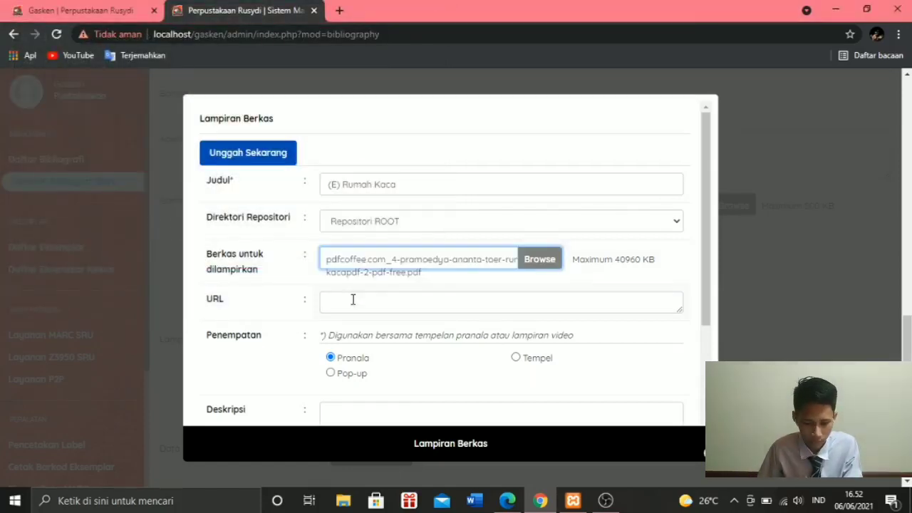
scroll(353, 299, down, 2)
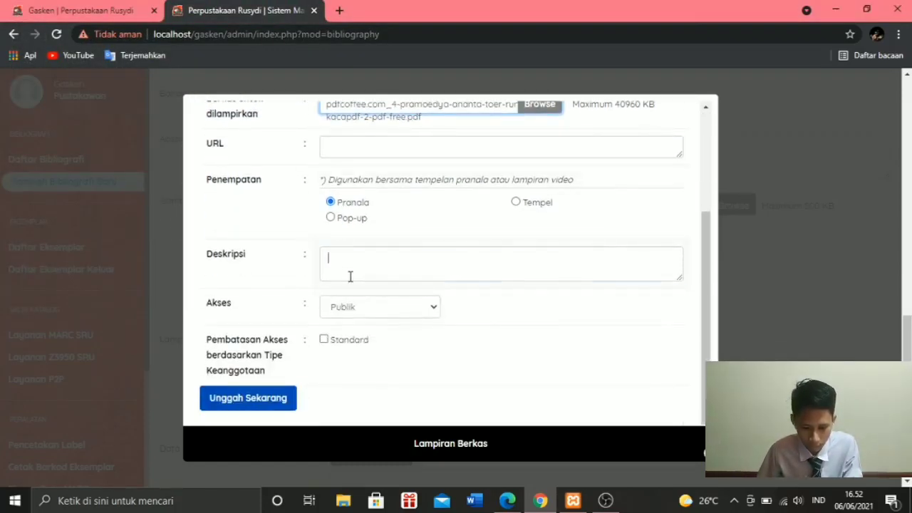
- Give the attachment the description "Koleksi Digital", upload the PDF, and close the attachment form
click(350, 277)
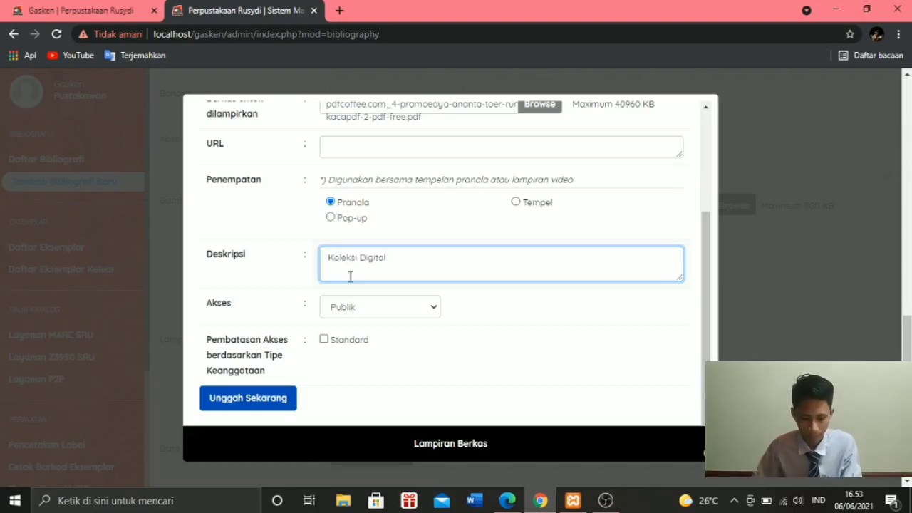
click(265, 404)
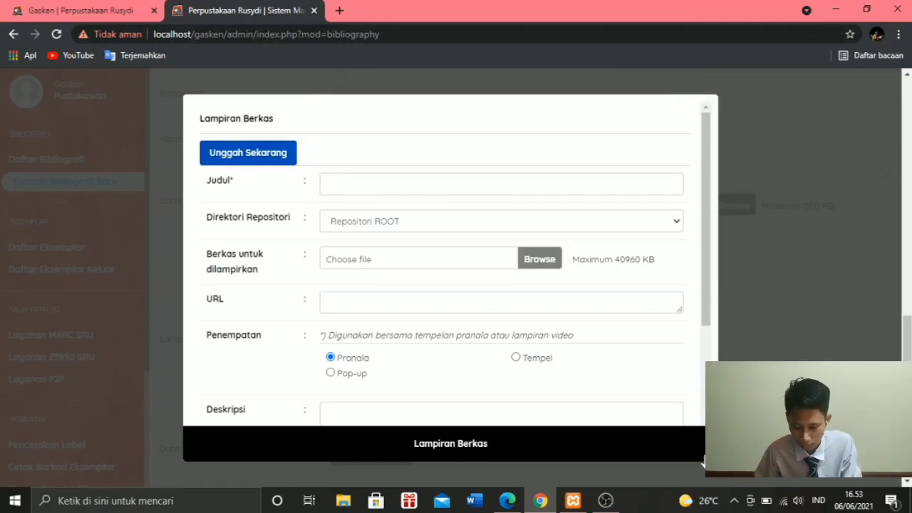
click(703, 461)
- Check the completed bibliography form for "(E) Rumah Kaca" and save it as a new record
scroll(474, 403, down, 1)
scroll(346, 393, down, 2)
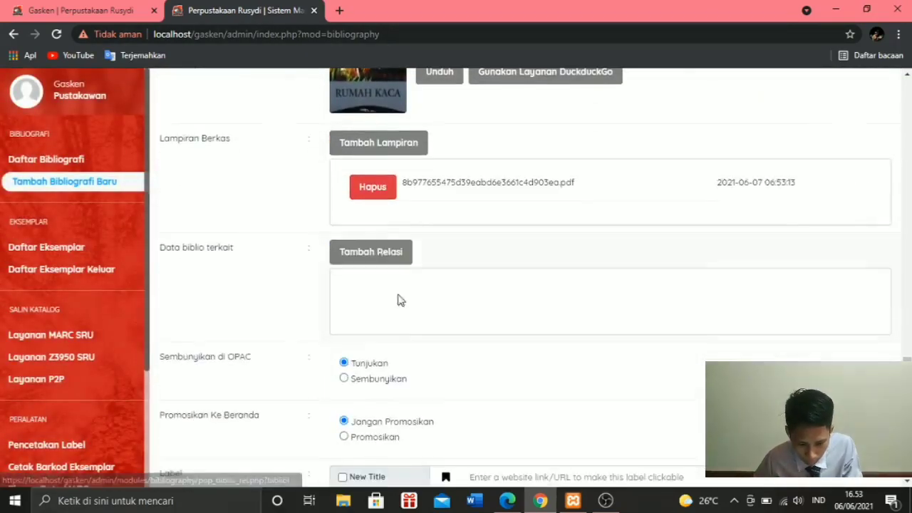
scroll(352, 278, down, 2)
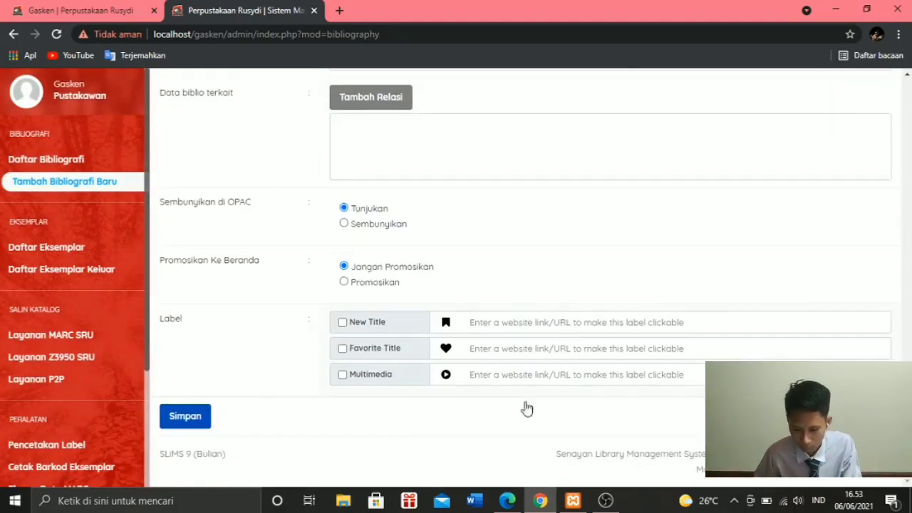
scroll(421, 405, up, 15)
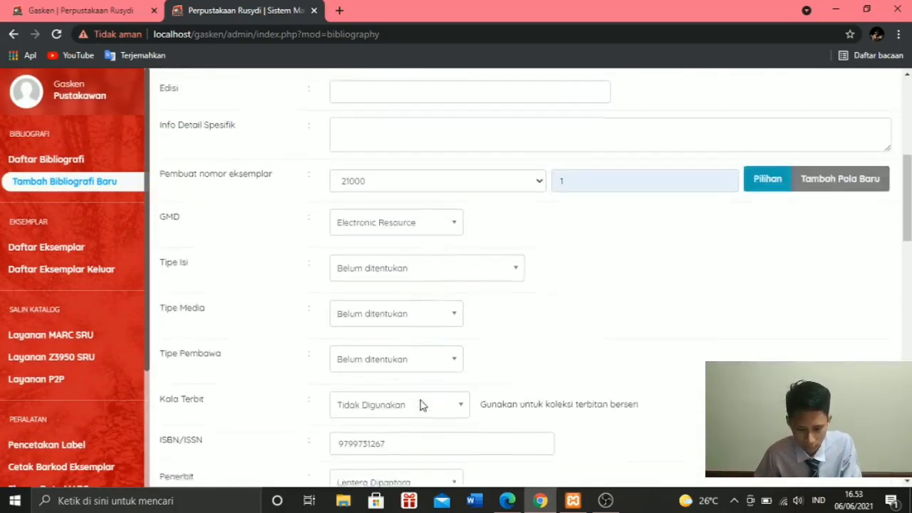
scroll(421, 405, up, 5)
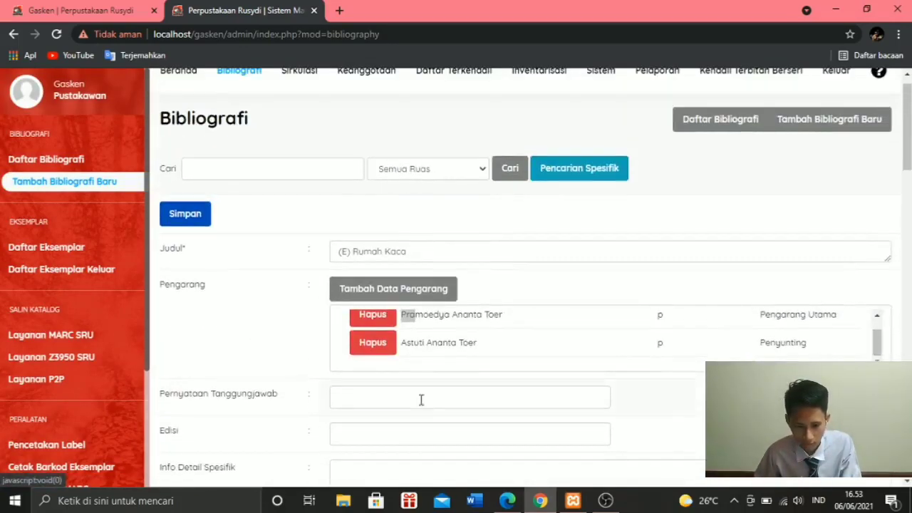
scroll(421, 400, down, 20)
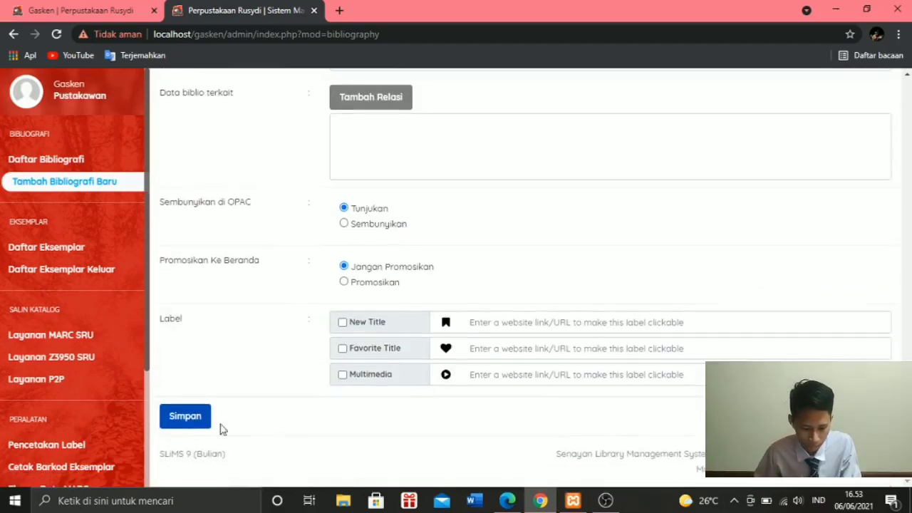
click(195, 420)
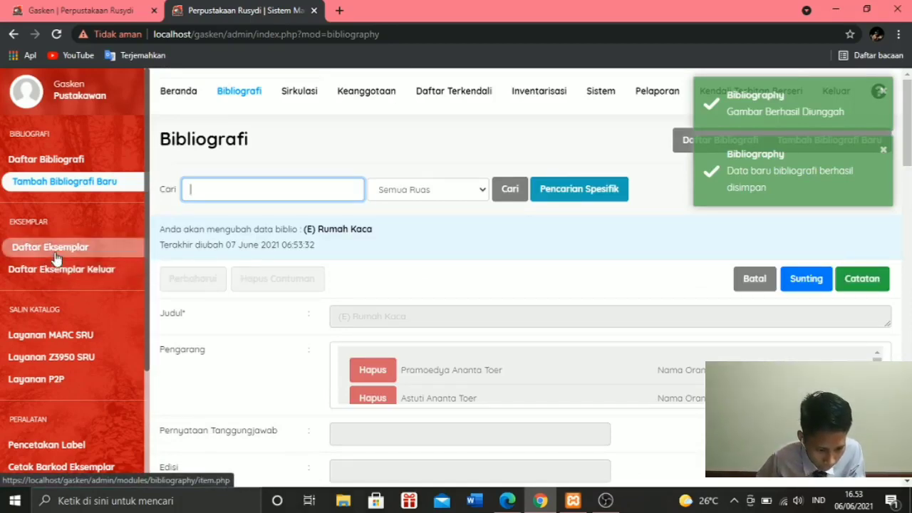
- Open the "(E) Rumah Kaca" copy from the item list for editing and set its Tipe Koleksi to Fiction
click(100, 246)
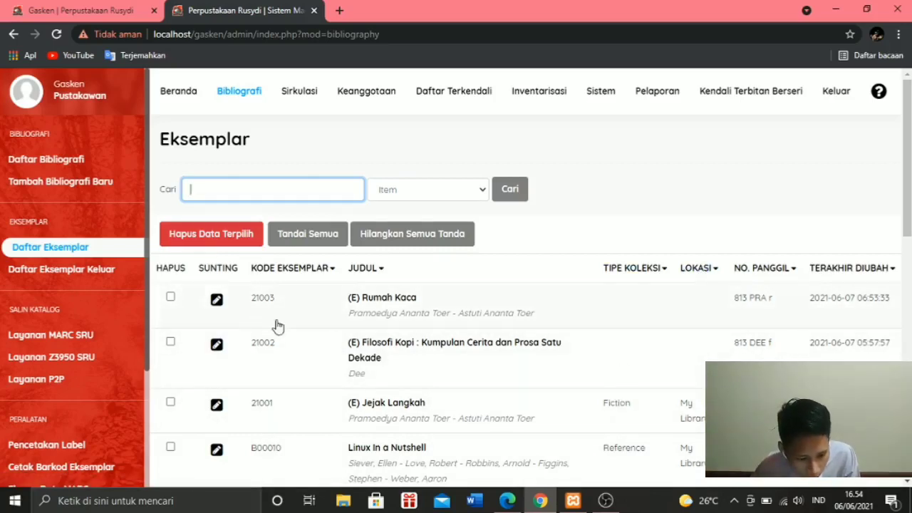
click(217, 301)
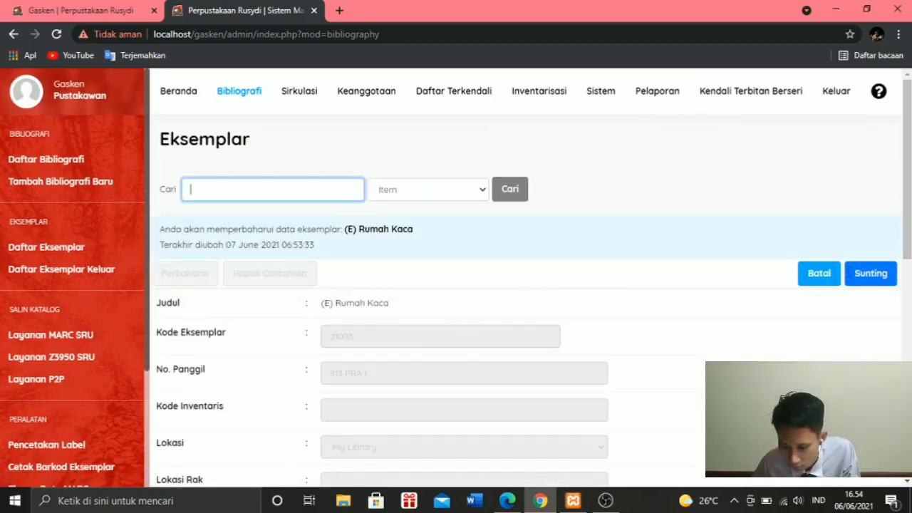
click(859, 275)
scroll(316, 322, down, 2)
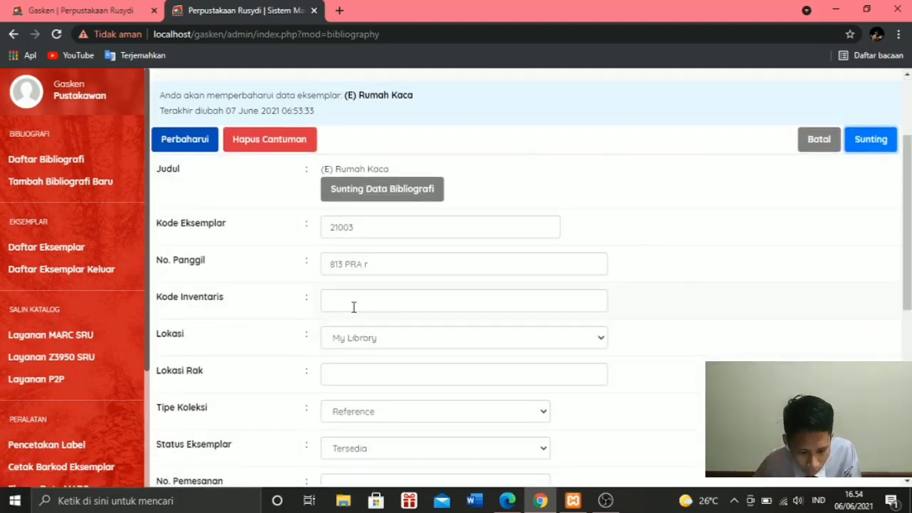
scroll(335, 281, down, 1)
scroll(355, 236, down, 1)
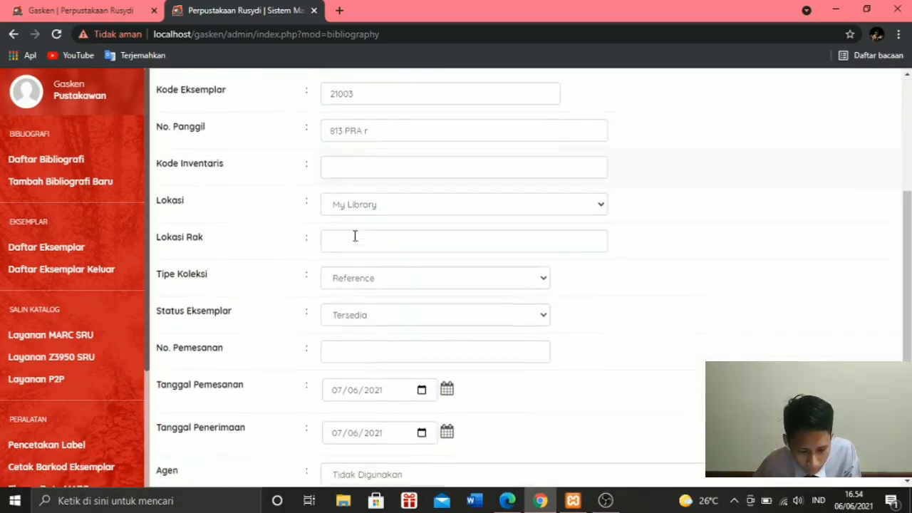
click(368, 284)
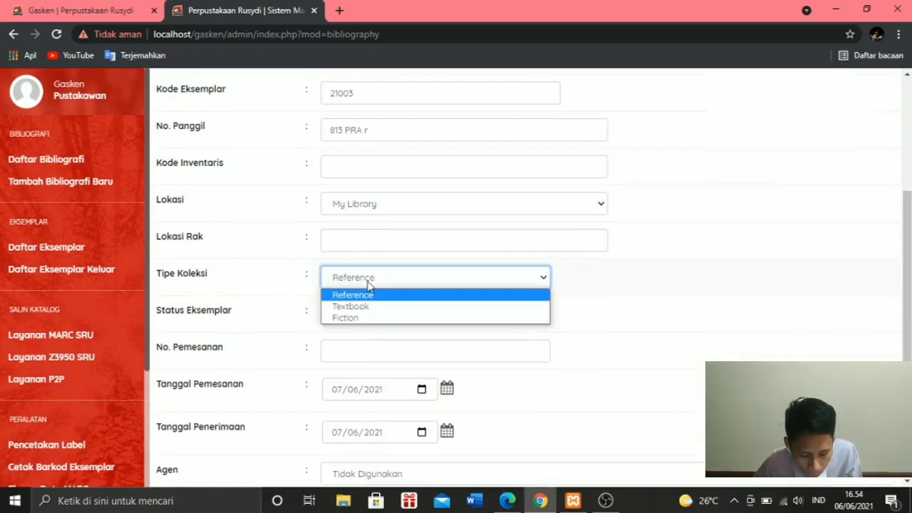
click(391, 318)
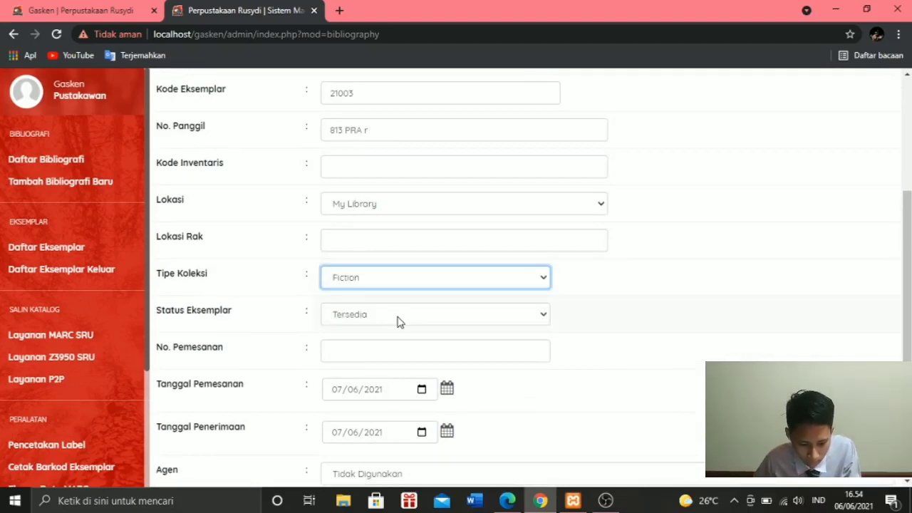
- Review the copy's remaining details and save the updated item record
scroll(387, 363, down, 3)
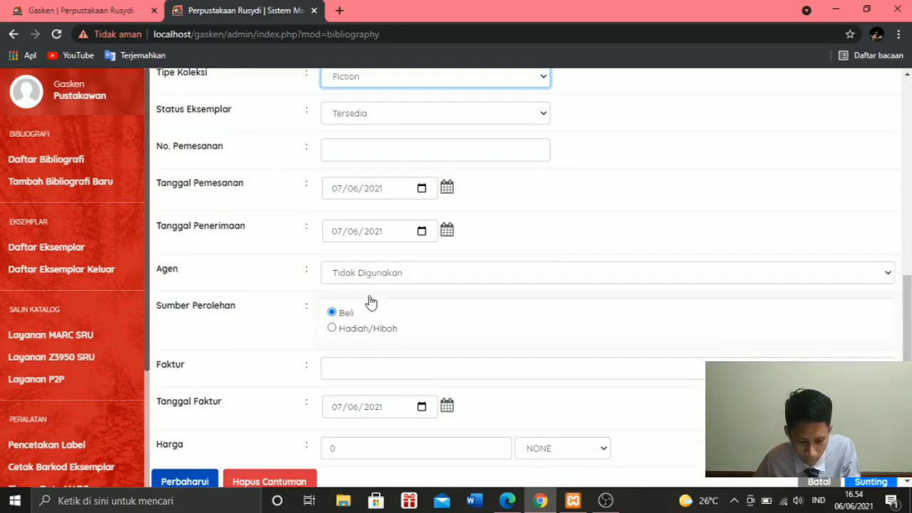
scroll(394, 285, down, 1)
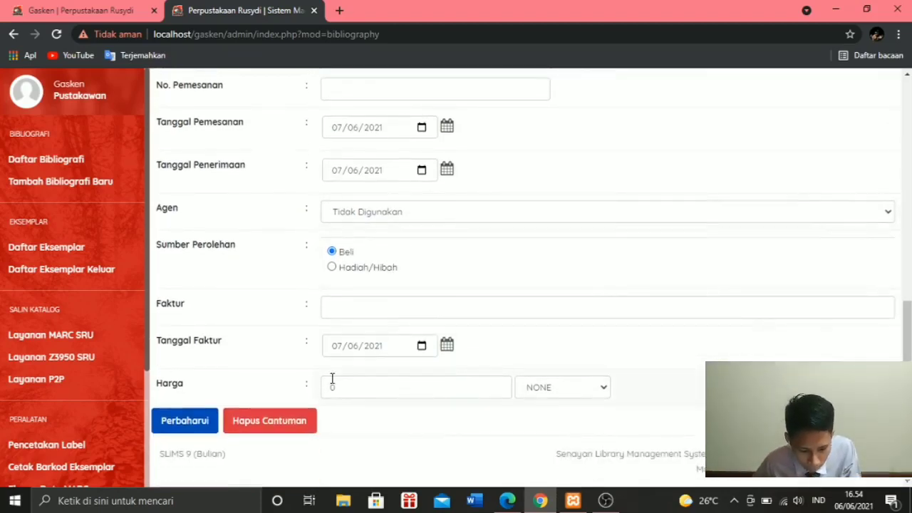
scroll(348, 380, up, 8)
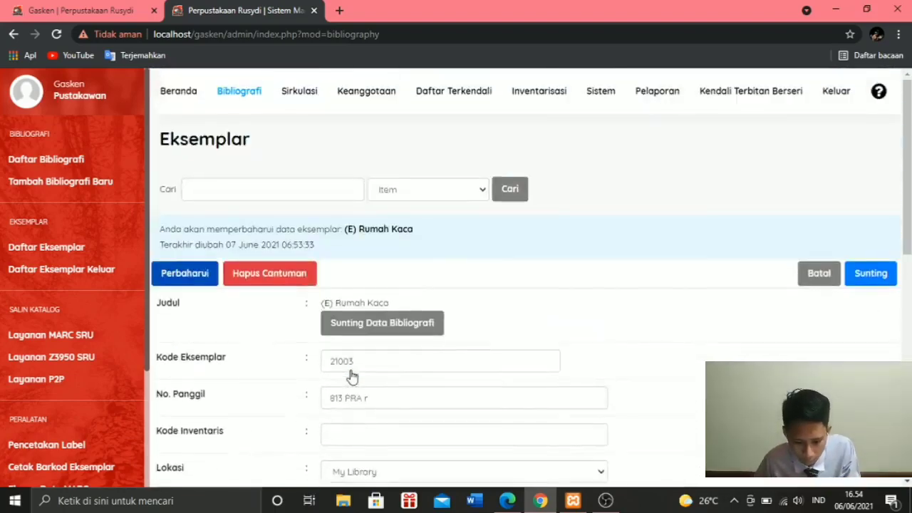
scroll(350, 375, down, 2)
scroll(350, 357, down, 3)
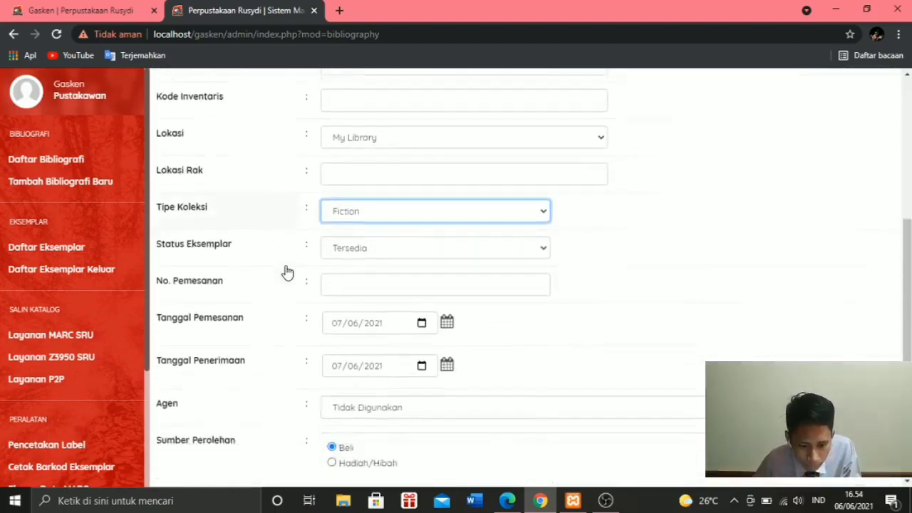
scroll(287, 272, up, 3)
scroll(321, 267, down, 2)
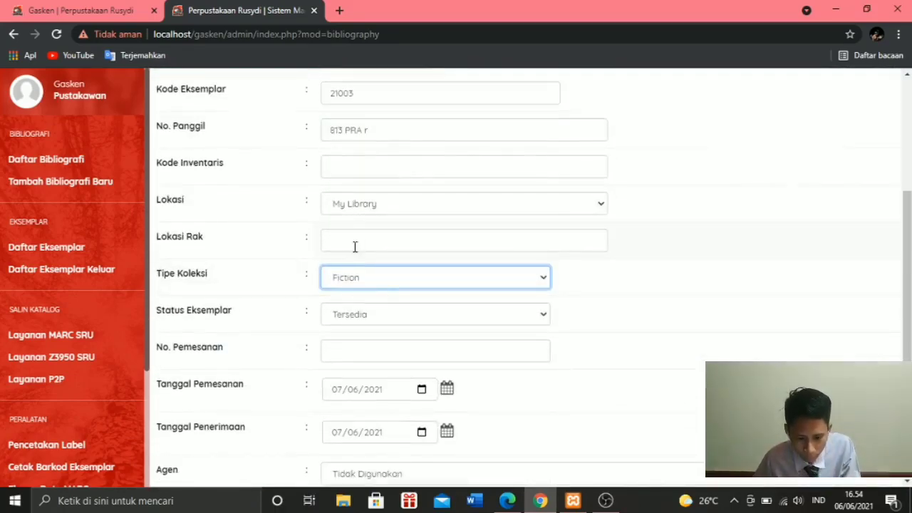
scroll(355, 245, down, 4)
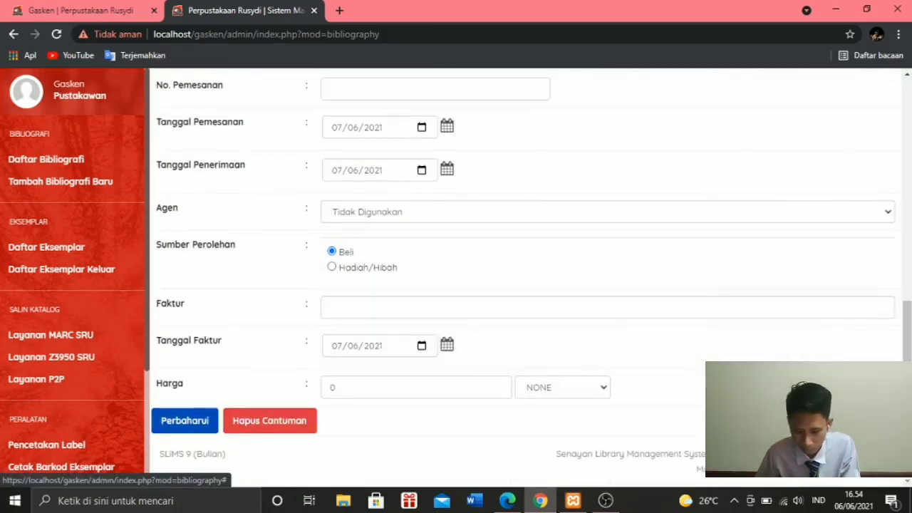
click(163, 423)
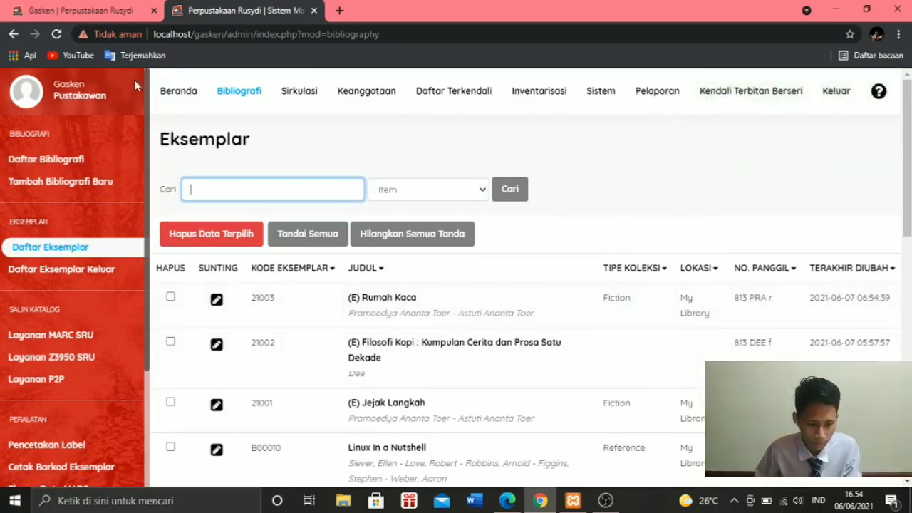
- Switch to the library's public catalogue, reload it, and return to its home page
click(109, 18)
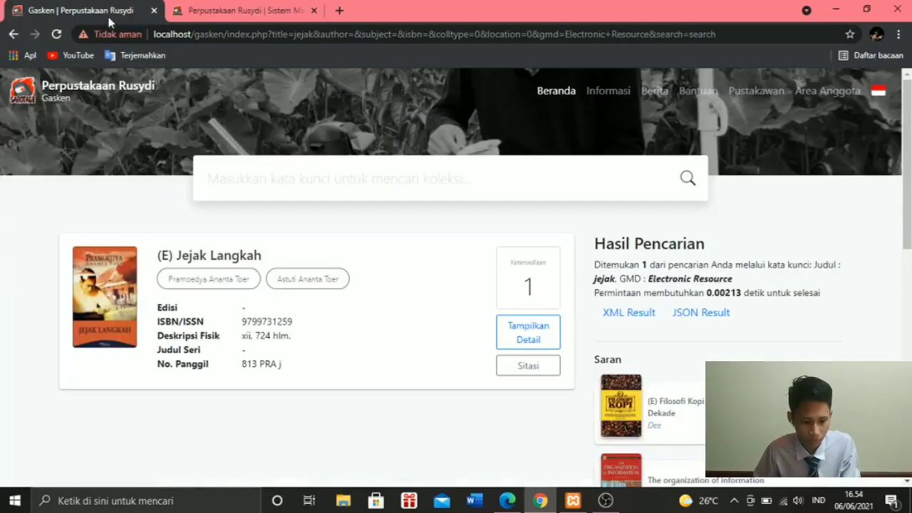
click(57, 35)
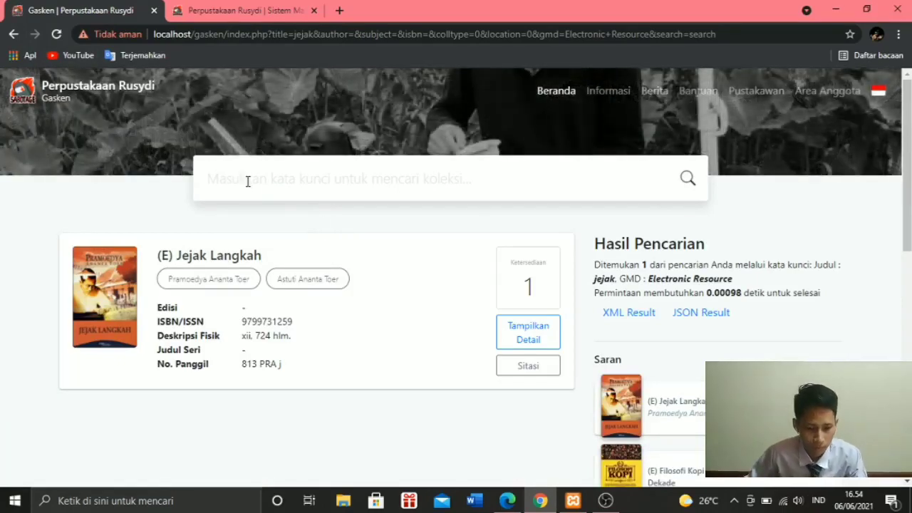
click(57, 33)
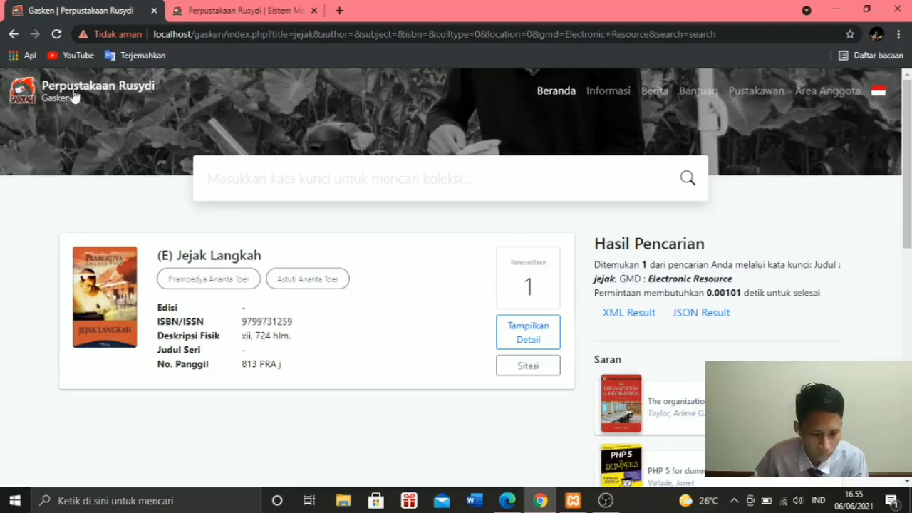
click(54, 96)
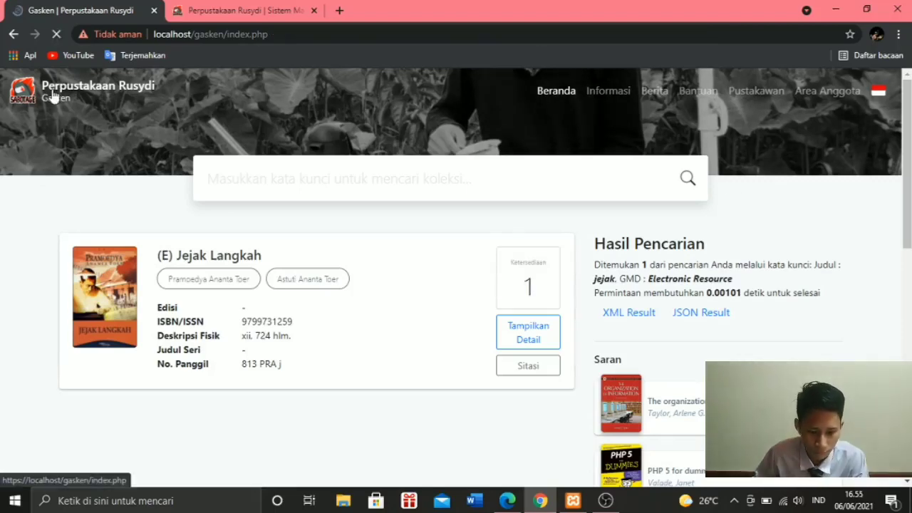
- Search the public catalogue for "Pramoedya Ananta Toer" across all fields
scroll(422, 263, down, 1)
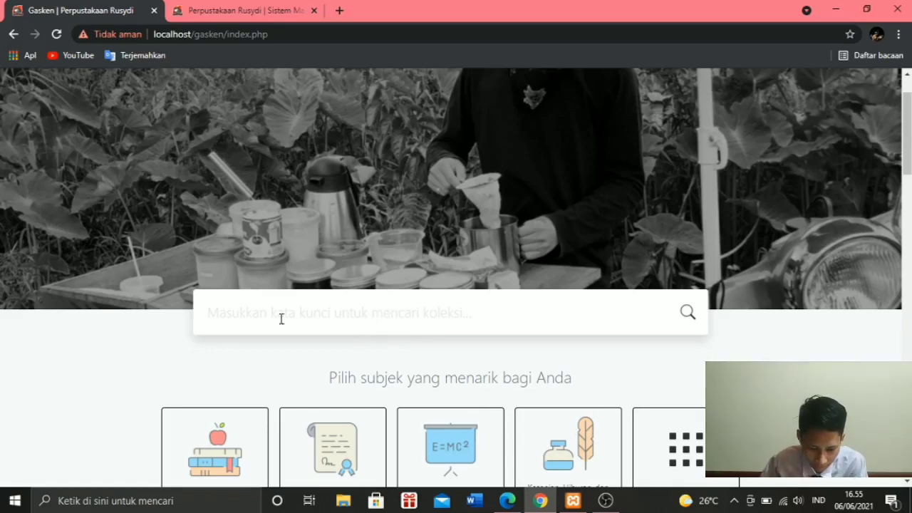
click(227, 319)
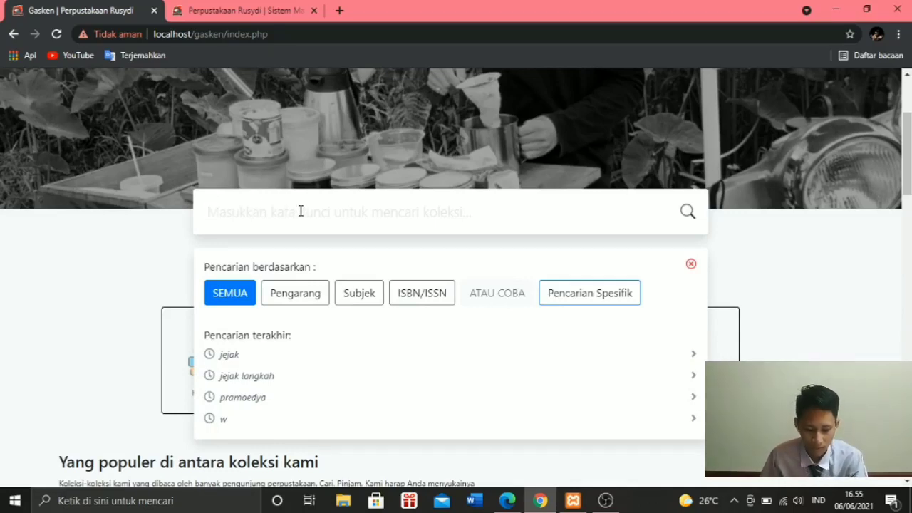
text(P)
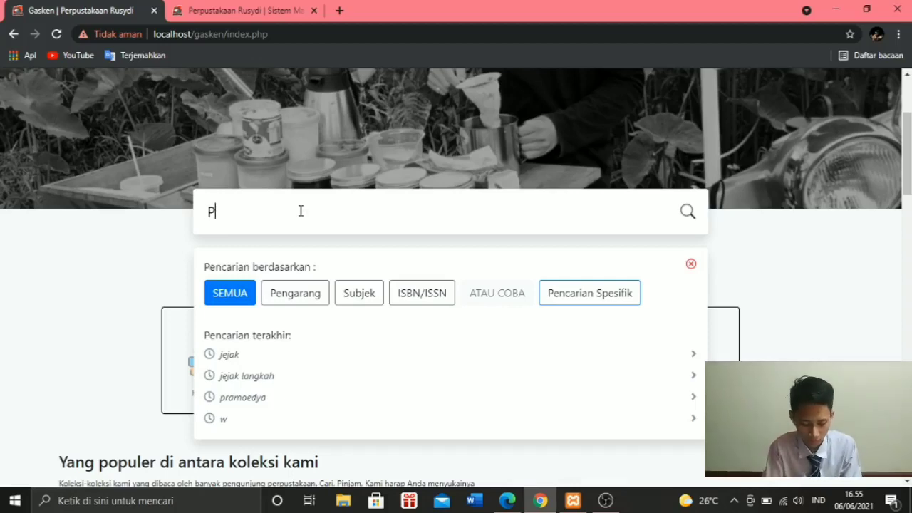
text(ramo)
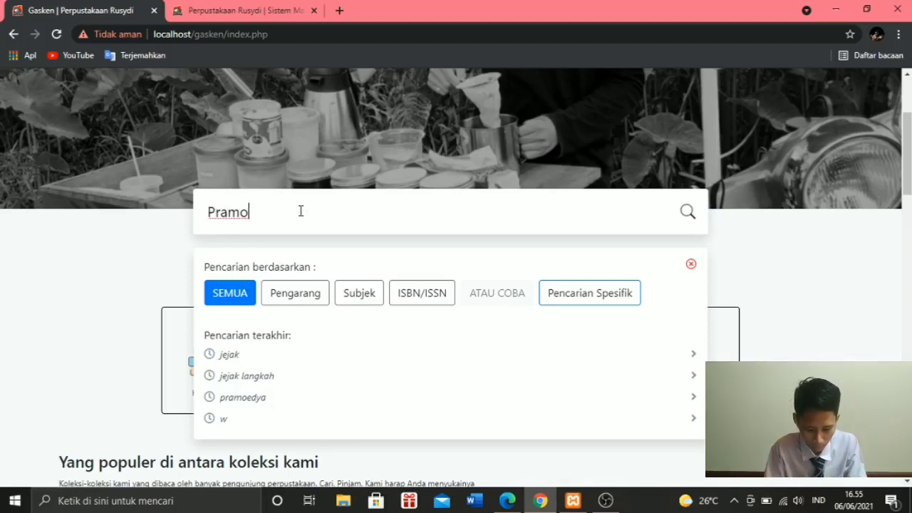
text(edya)
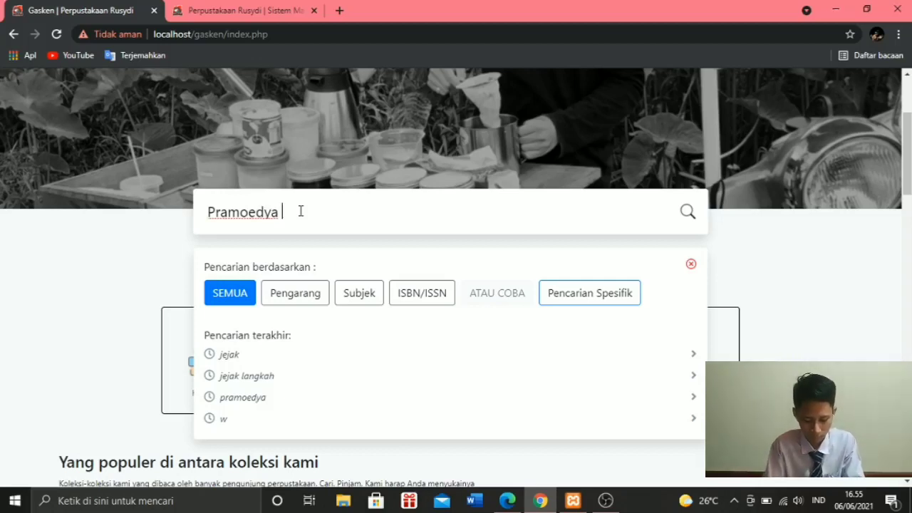
text( Ananta Toer)
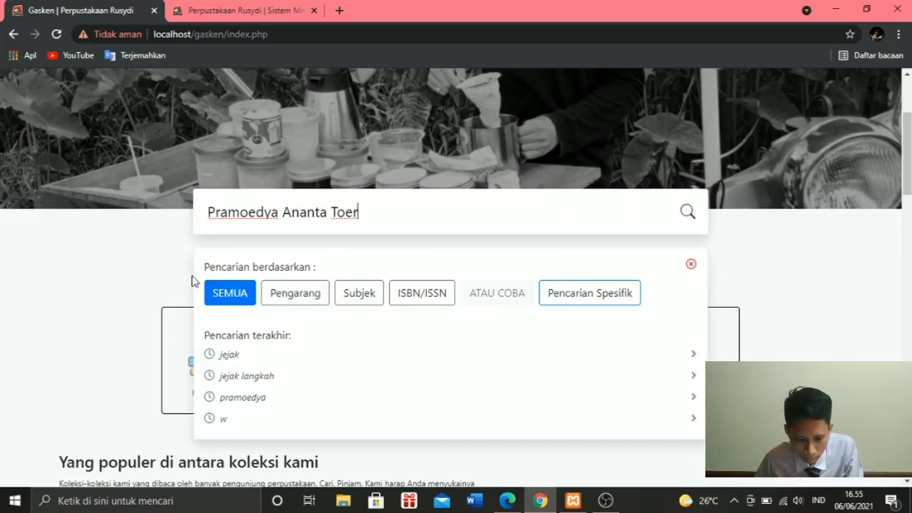
click(225, 295)
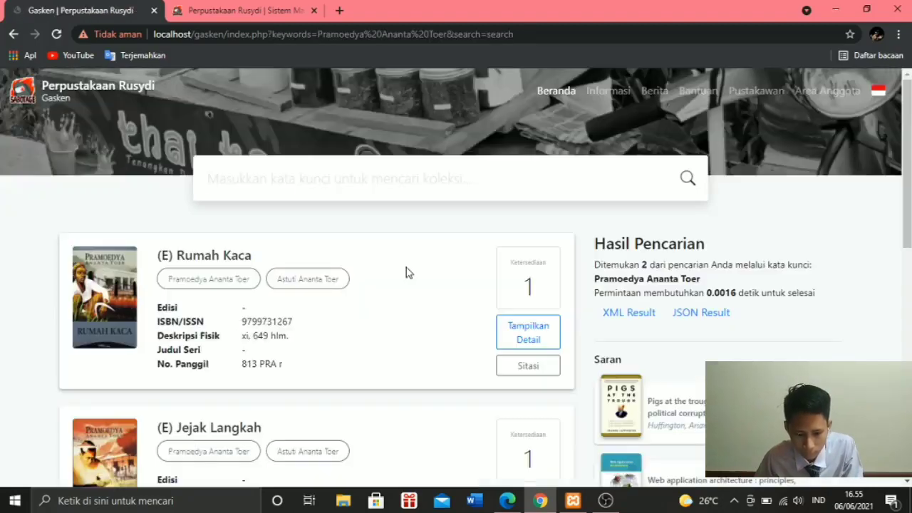
- Set up a specific catalogue search (Pencarian Spesifik) with the title "rumah kaca" and the author "pramoedya"
scroll(383, 283, down, 2)
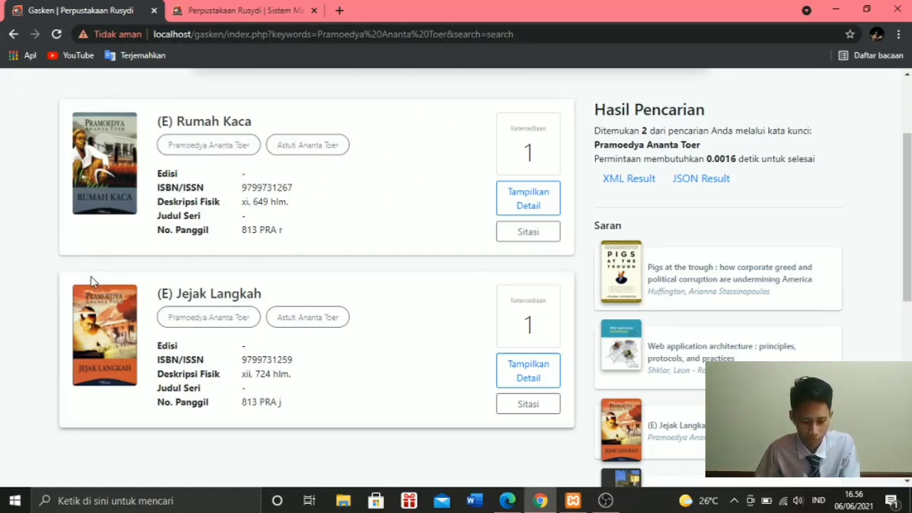
scroll(90, 283, up, 2)
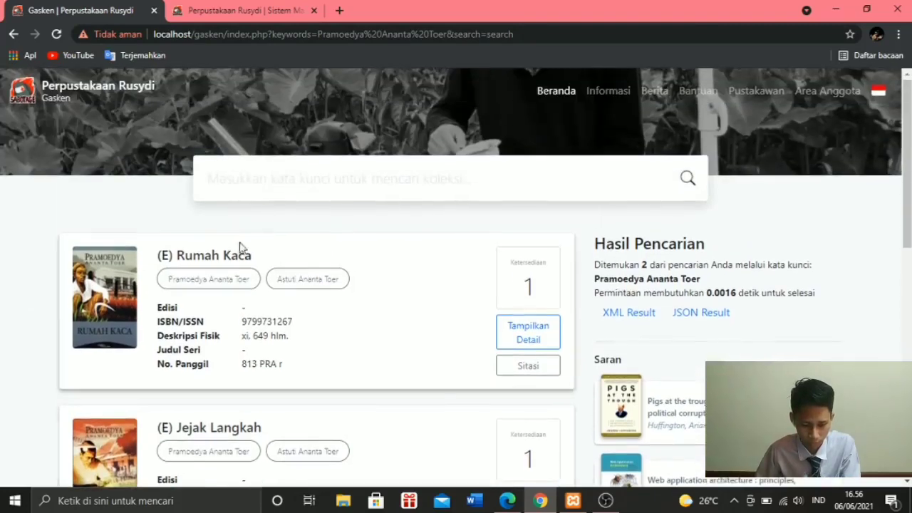
click(426, 181)
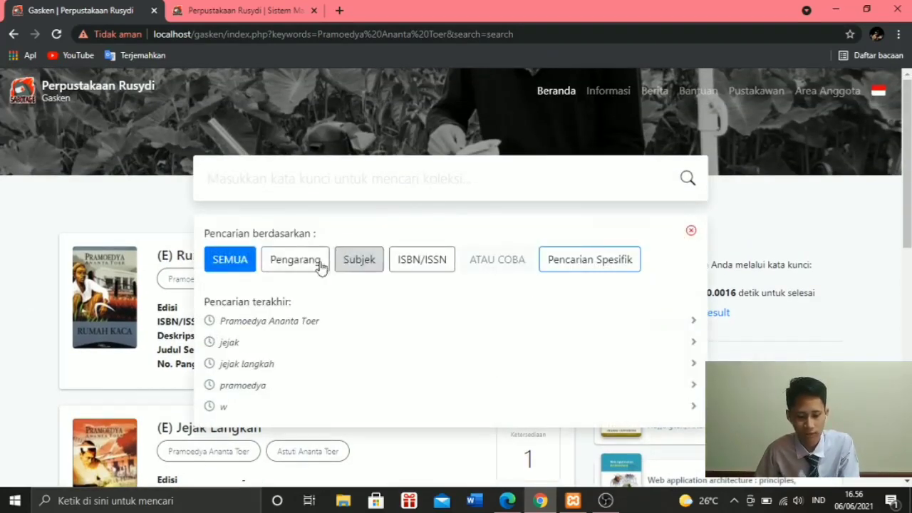
click(593, 261)
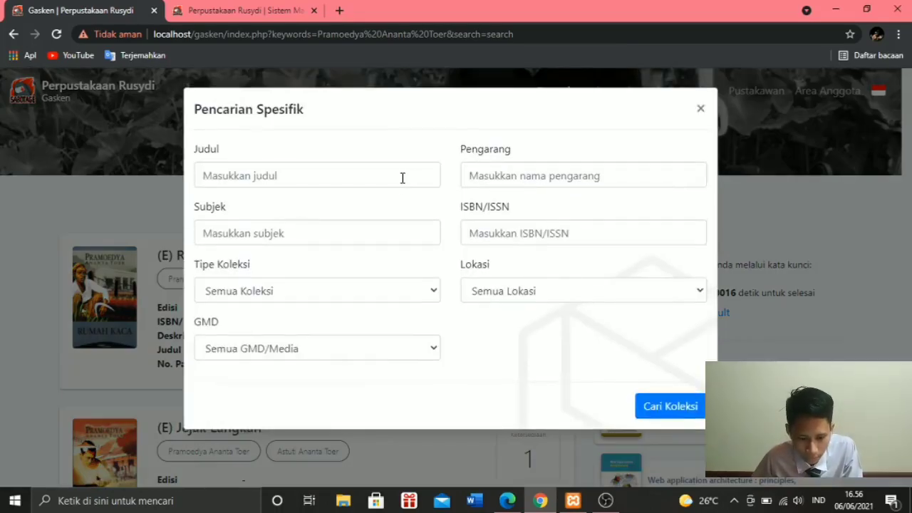
click(403, 178)
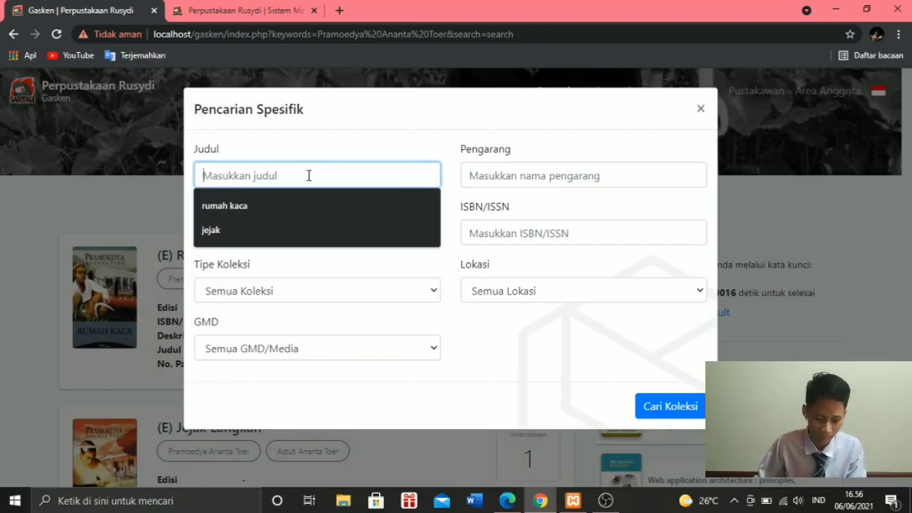
text(r)
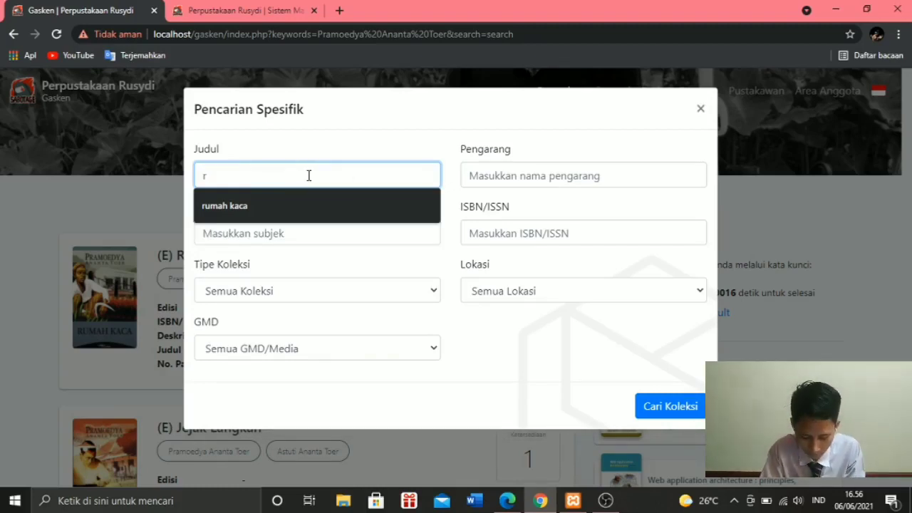
text(umah kaca)
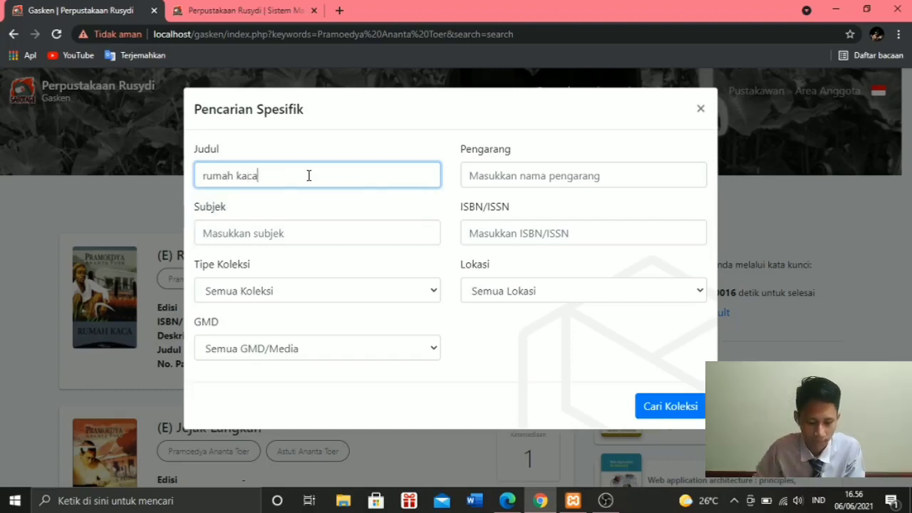
click(515, 169)
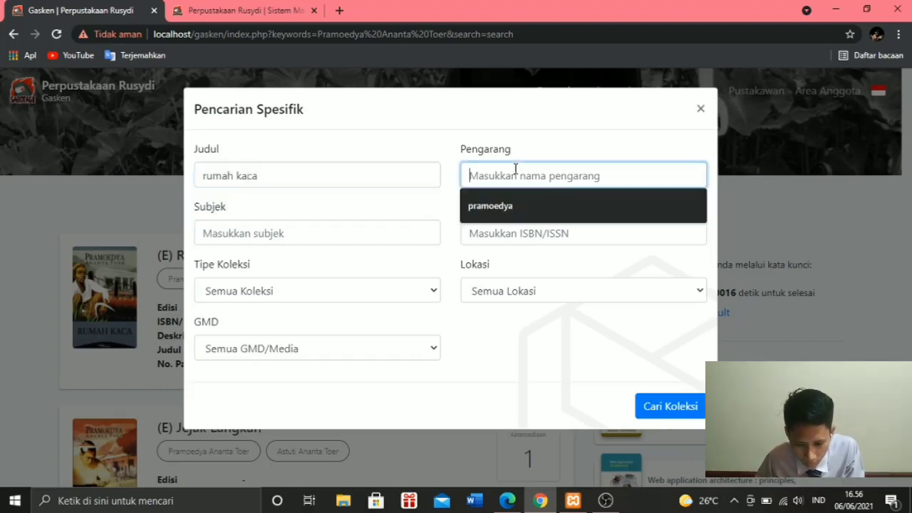
click(512, 205)
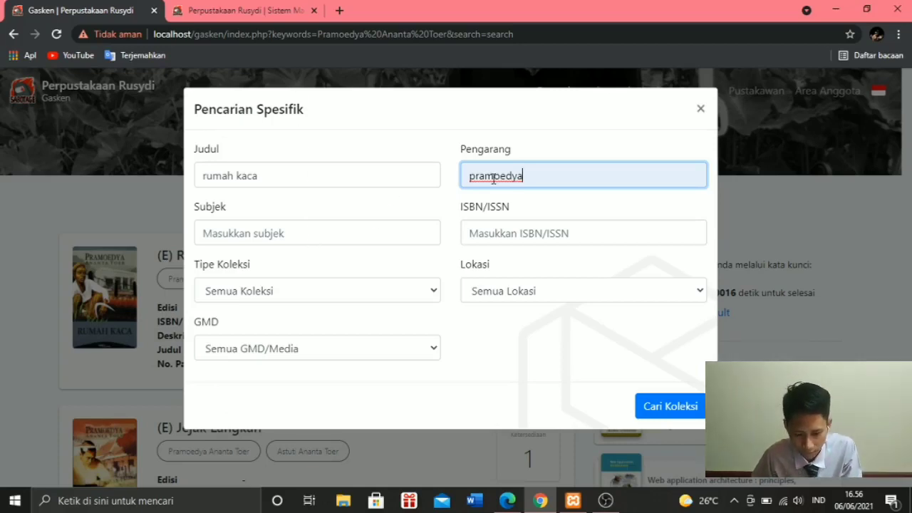
click(250, 233)
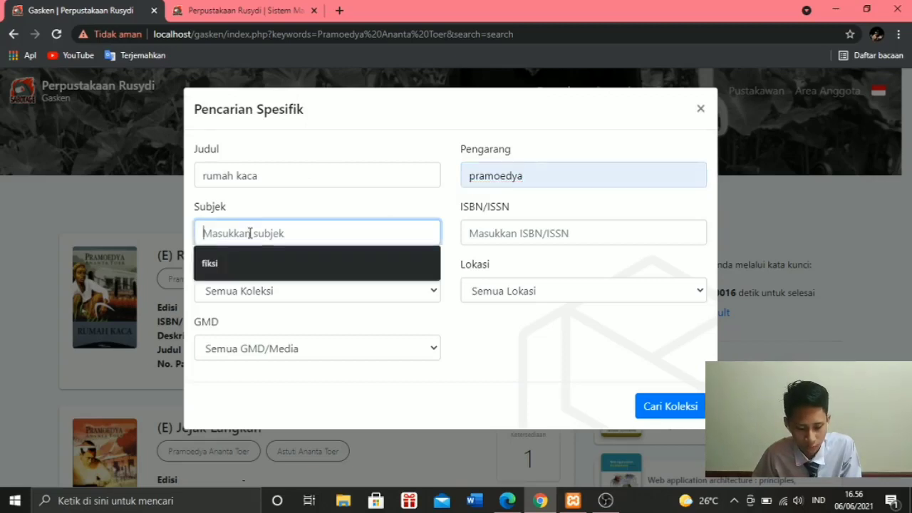
click(324, 321)
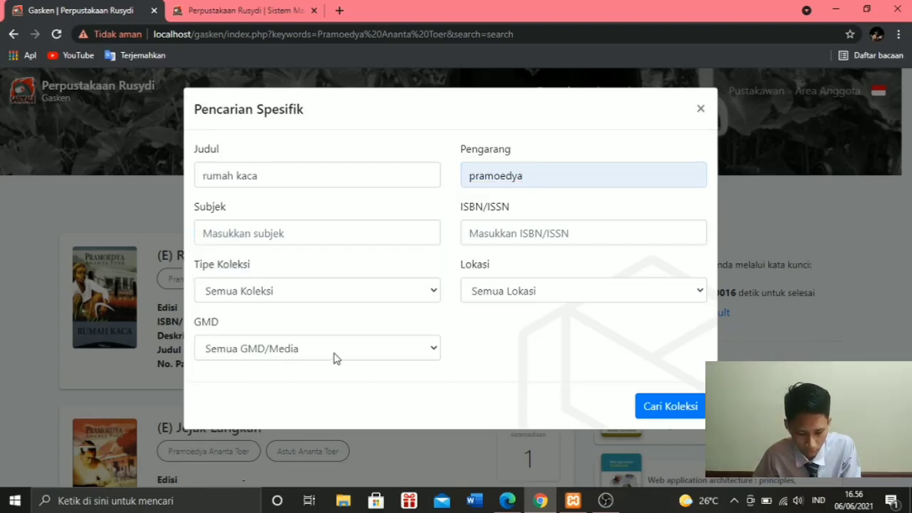
- Limit the specific search's GMD to Electronic Resource and run the collection search
click(338, 354)
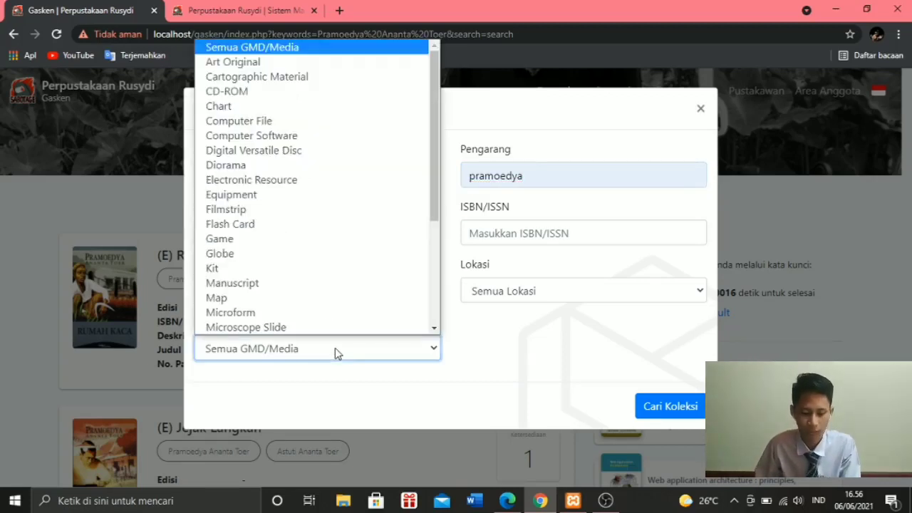
drag(434, 176, 430, 129)
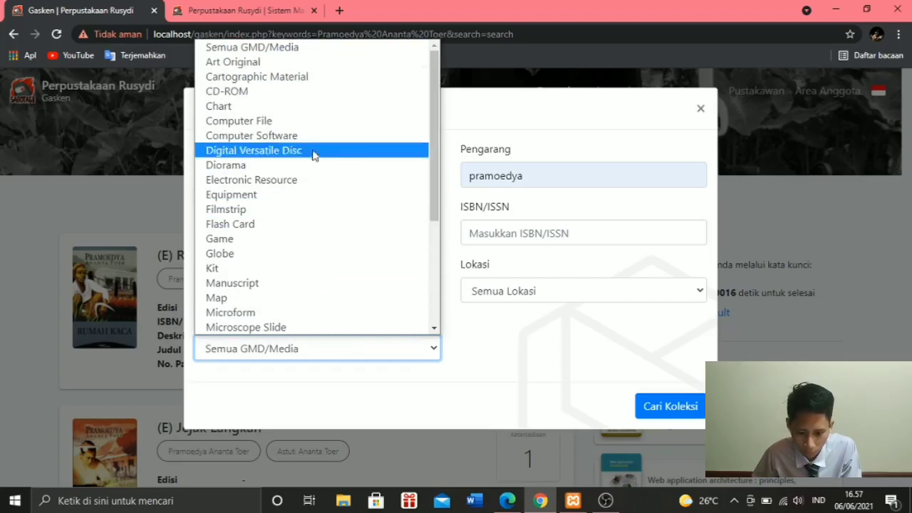
scroll(291, 237, down, 1)
scroll(291, 235, down, 3)
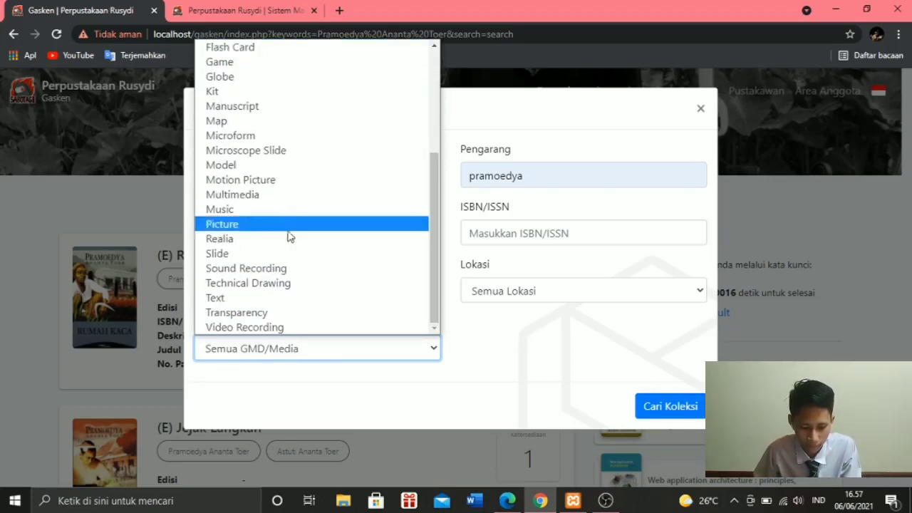
scroll(260, 189, up, 1)
scroll(260, 189, up, 3)
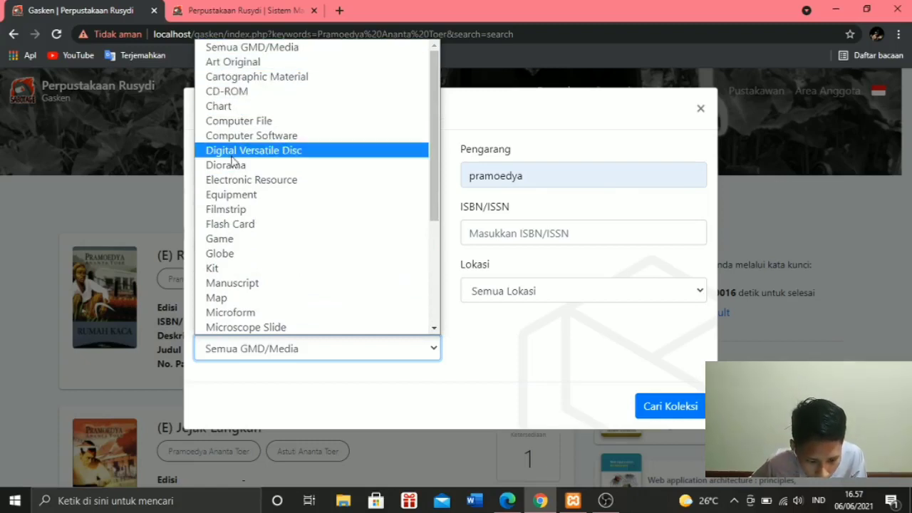
scroll(224, 257, down, 3)
scroll(224, 285, down, 1)
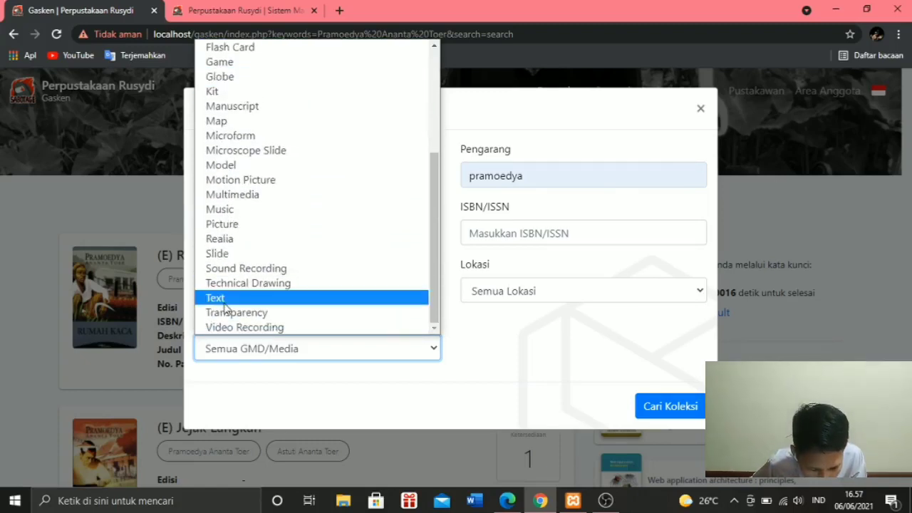
scroll(226, 299, up, 4)
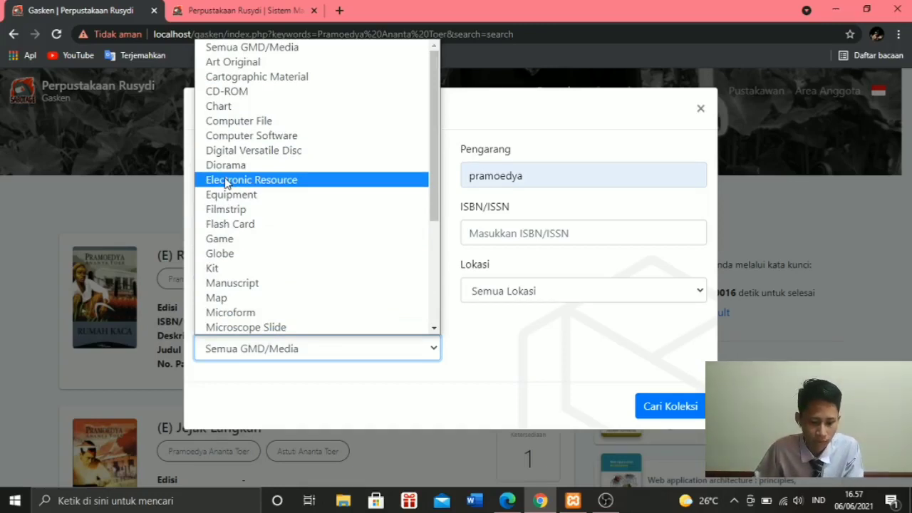
click(226, 181)
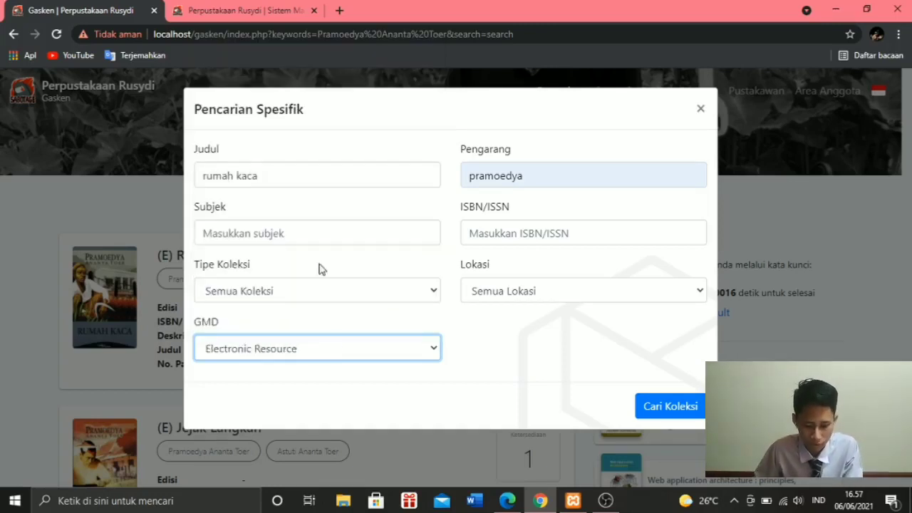
click(654, 408)
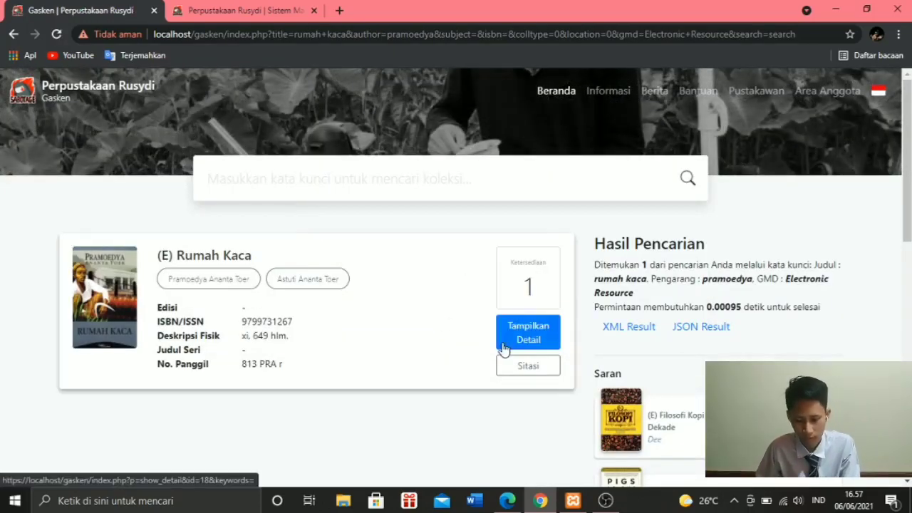
- Open the detail record of "(E) Rumah Kaca" and examine it through to its file attachments
click(518, 341)
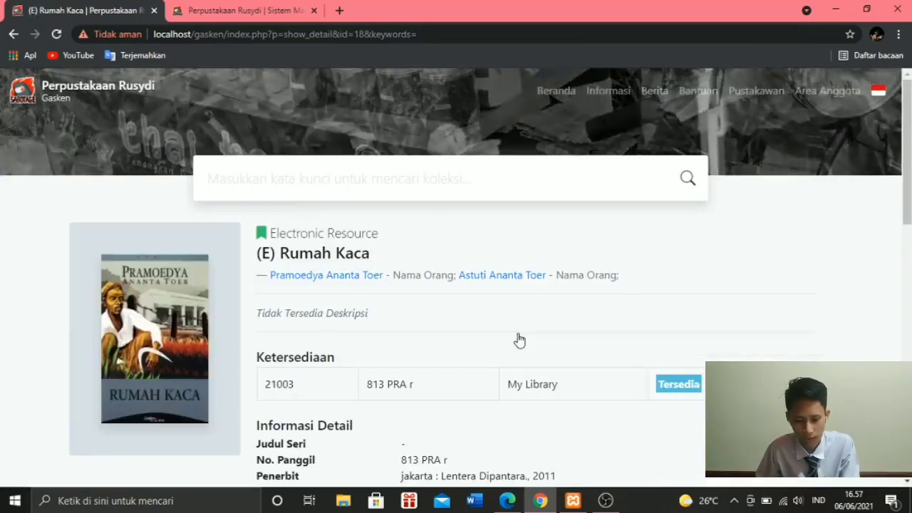
scroll(432, 305, down, 3)
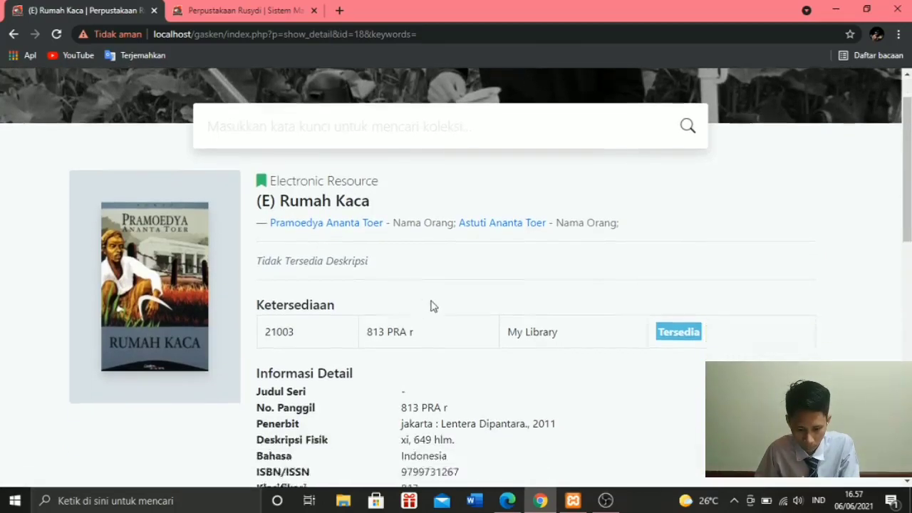
scroll(621, 262, down, 4)
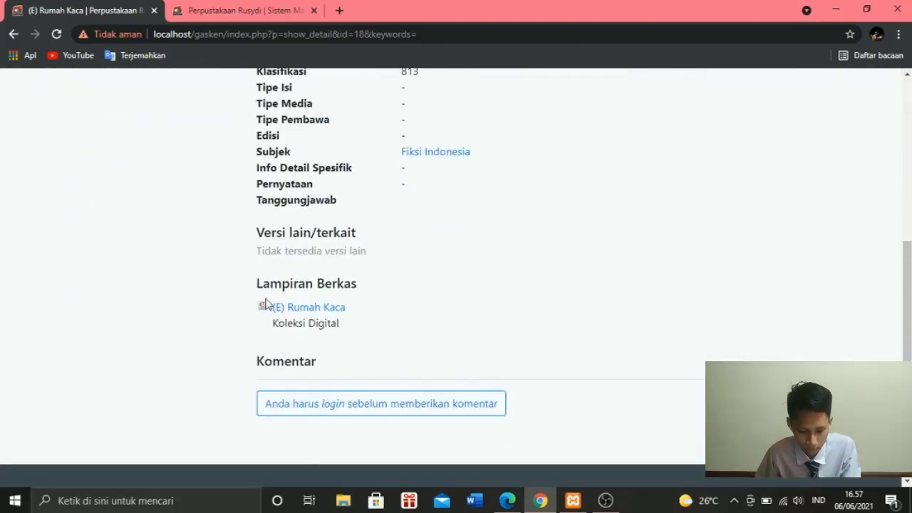
- Open the attached "(E) Rumah Kaca" file, look through its first pages, and close the viewer
click(335, 311)
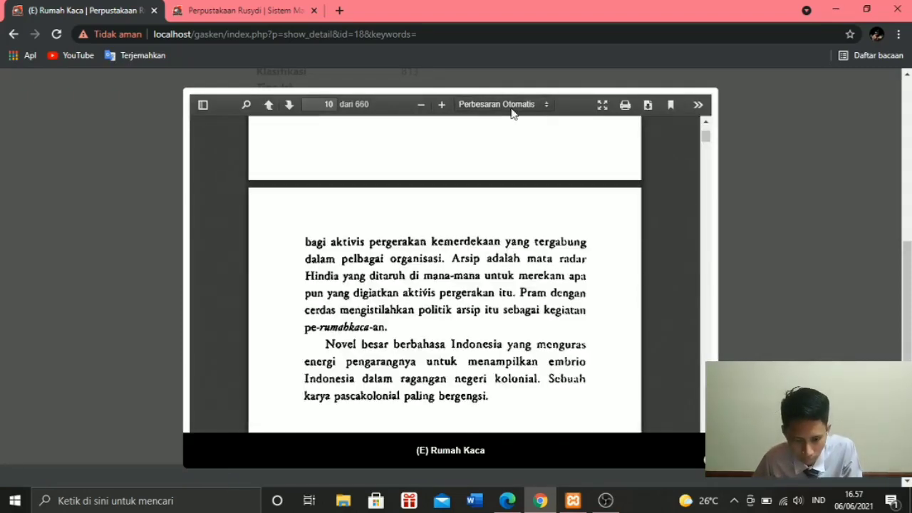
scroll(458, 230, up, 5)
drag(706, 138, 706, 125)
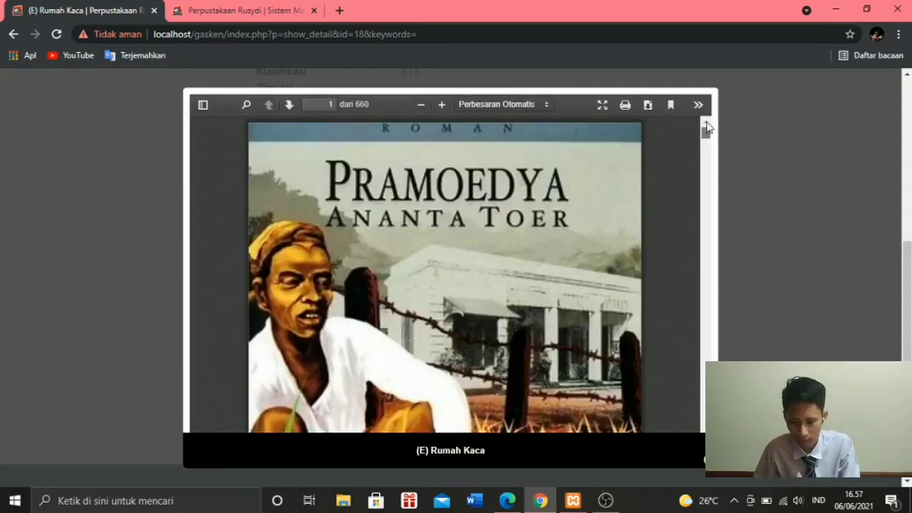
scroll(629, 176, down, 8)
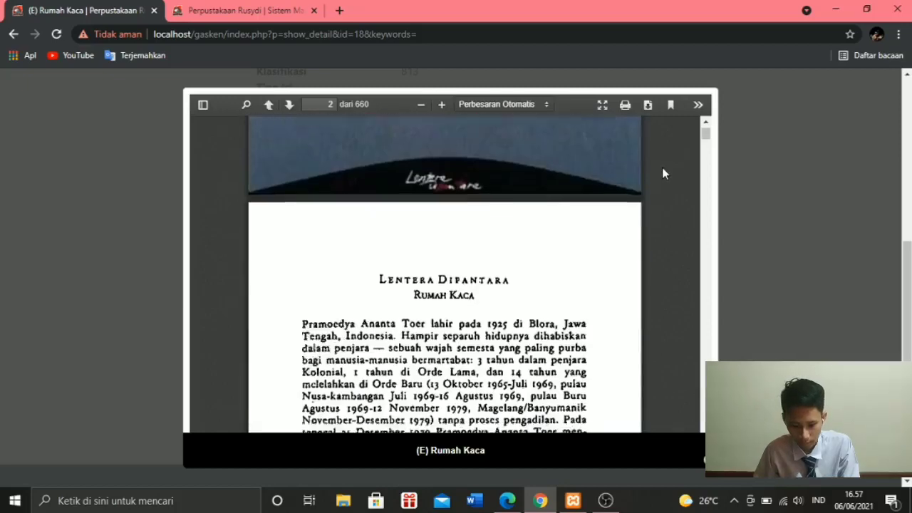
scroll(662, 168, up, 5)
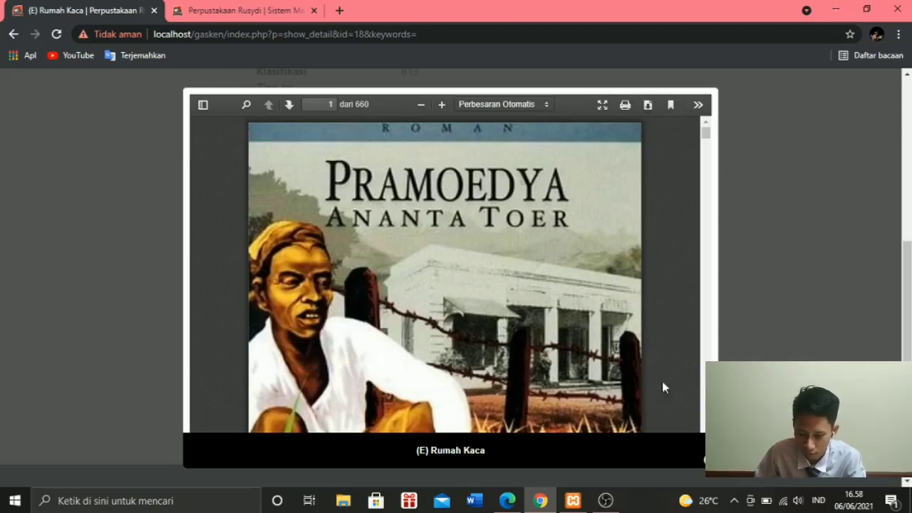
click(712, 477)
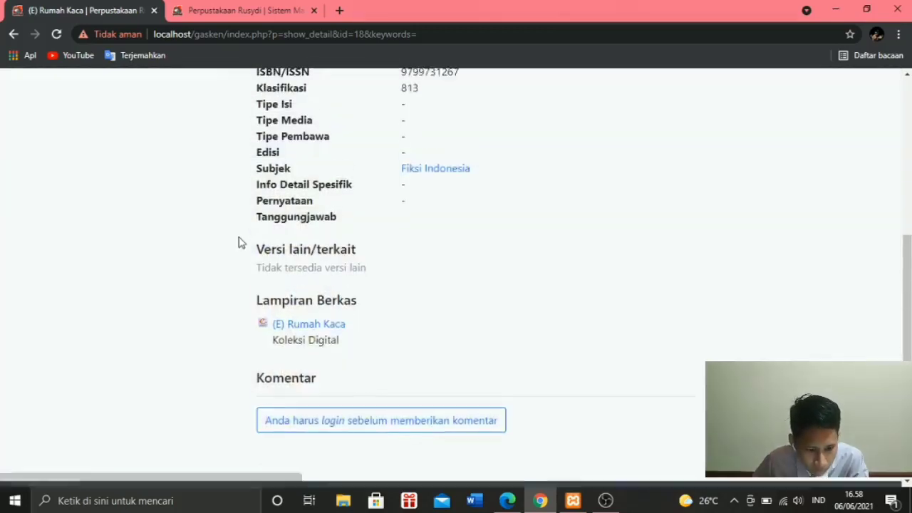
scroll(238, 240, up, 6)
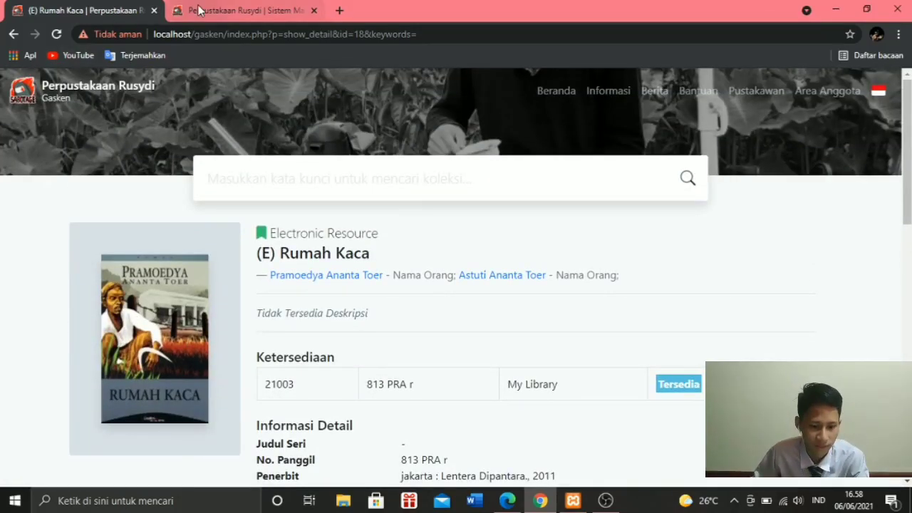
- In the library administration's system settings, set Izinkan Pengunduhan Berkas OPAC to Dilarang
click(200, 10)
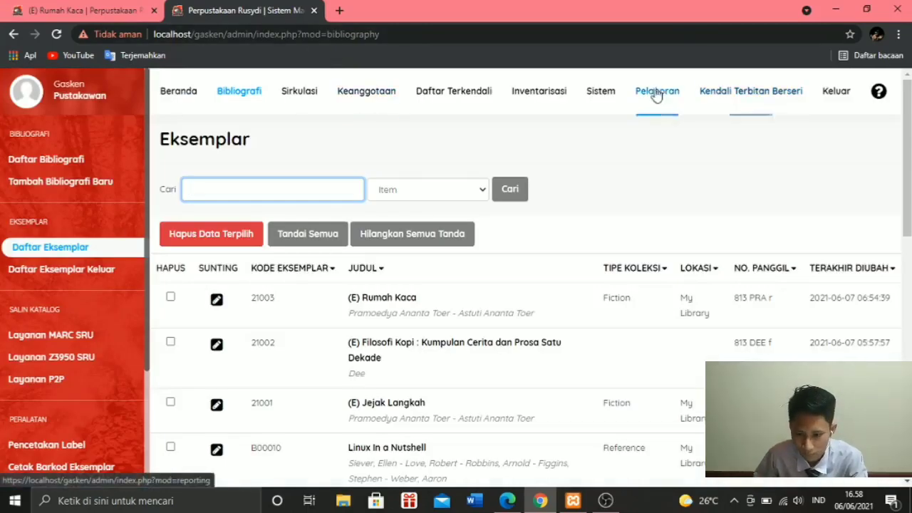
click(593, 92)
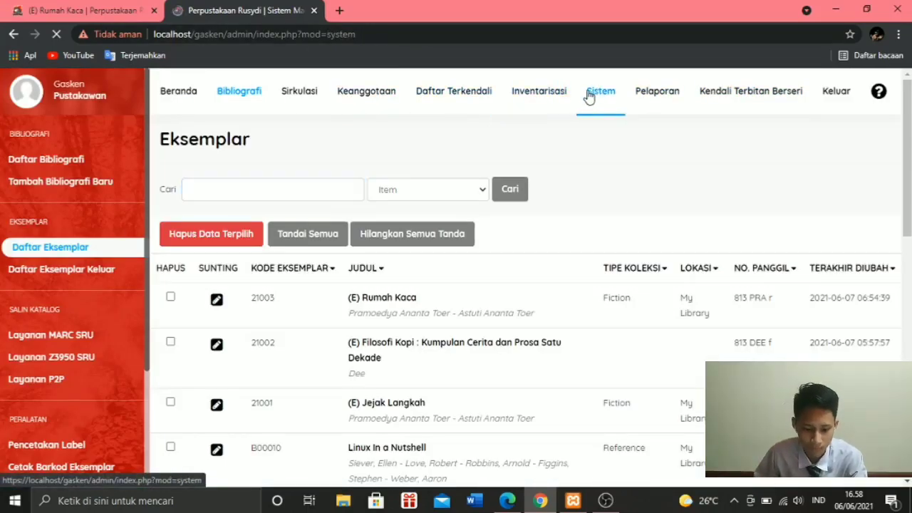
scroll(732, 230, down, 10)
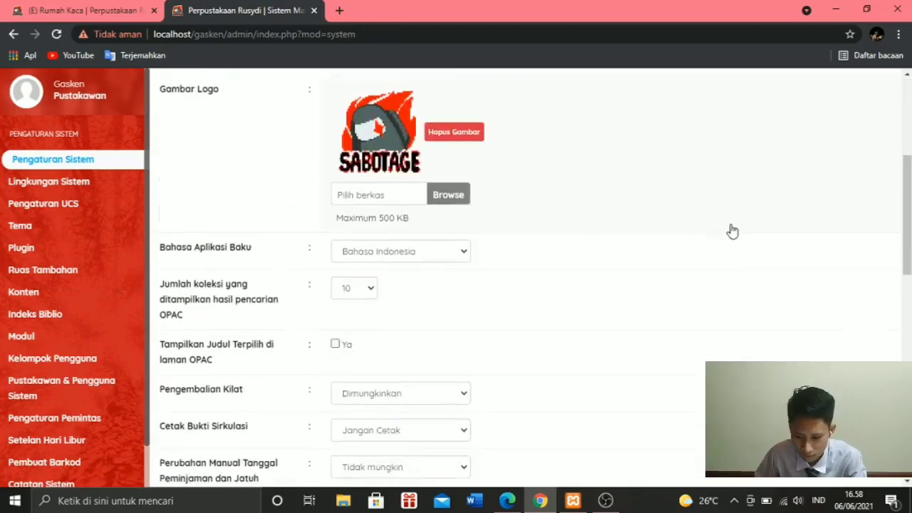
scroll(428, 278, down, 4)
scroll(224, 247, up, 1)
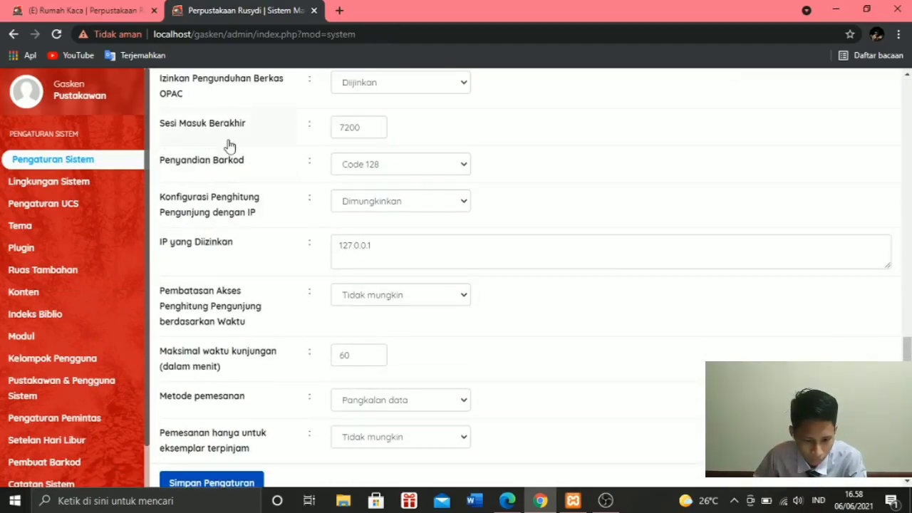
scroll(207, 153, up, 1)
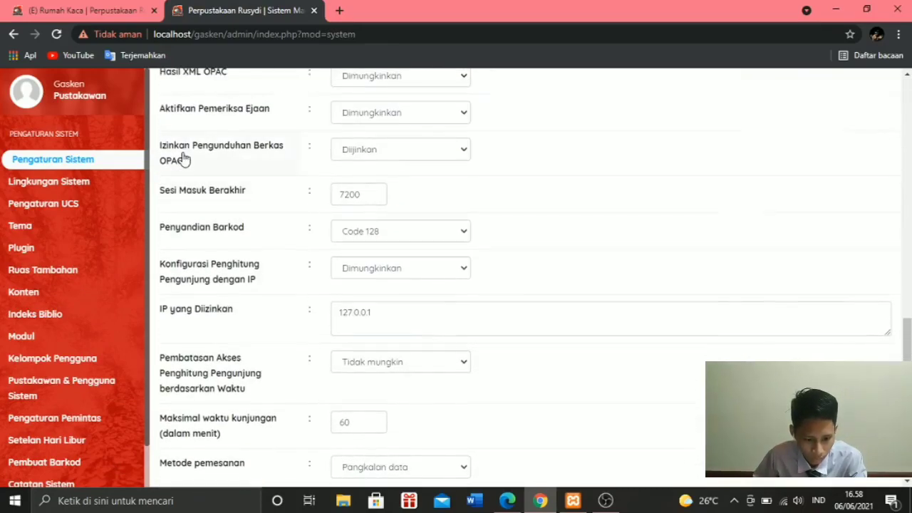
click(461, 152)
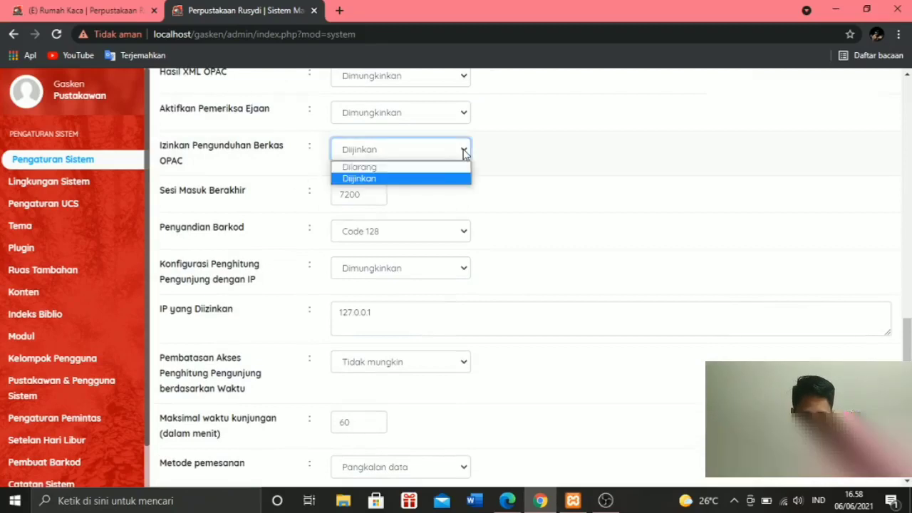
click(385, 168)
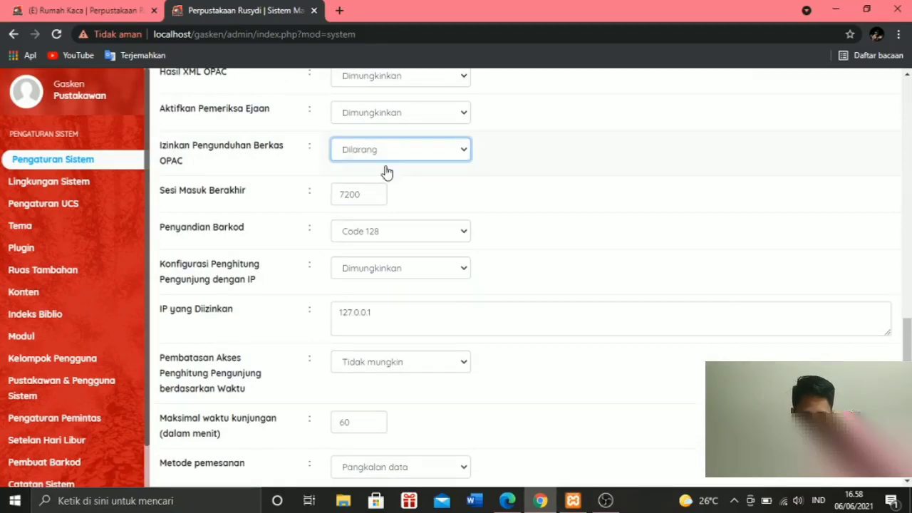
- Save the system settings and reload the (E) Rumah Kaca record in the public catalogue
scroll(385, 171, down, 2)
click(182, 422)
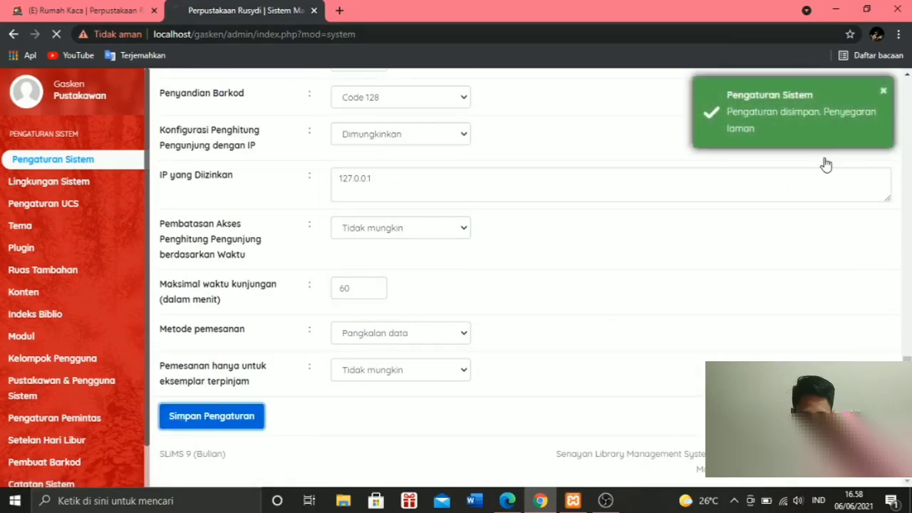
click(73, 8)
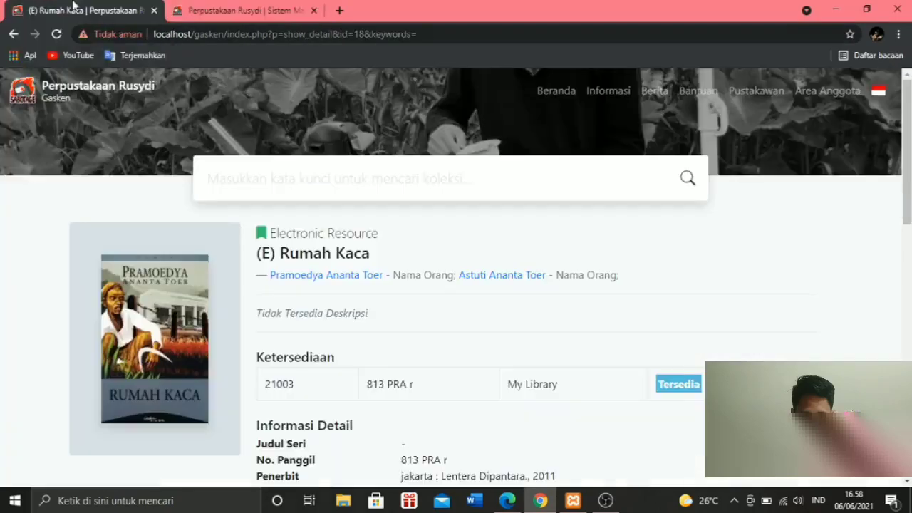
click(57, 35)
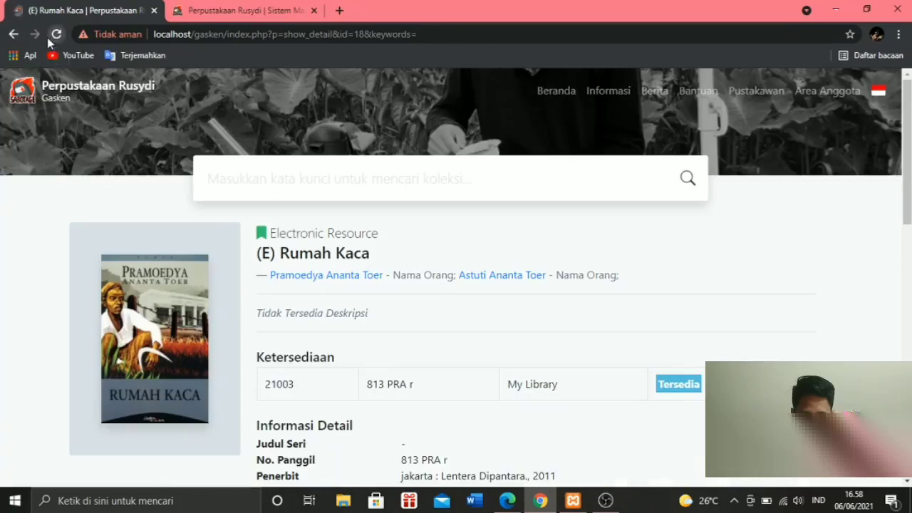
- Open the record's attached "(E) Rumah Kaca" file, skip ahead to page 35, and close the viewer
scroll(240, 203, down, 5)
scroll(240, 202, down, 5)
scroll(285, 149, up, 2)
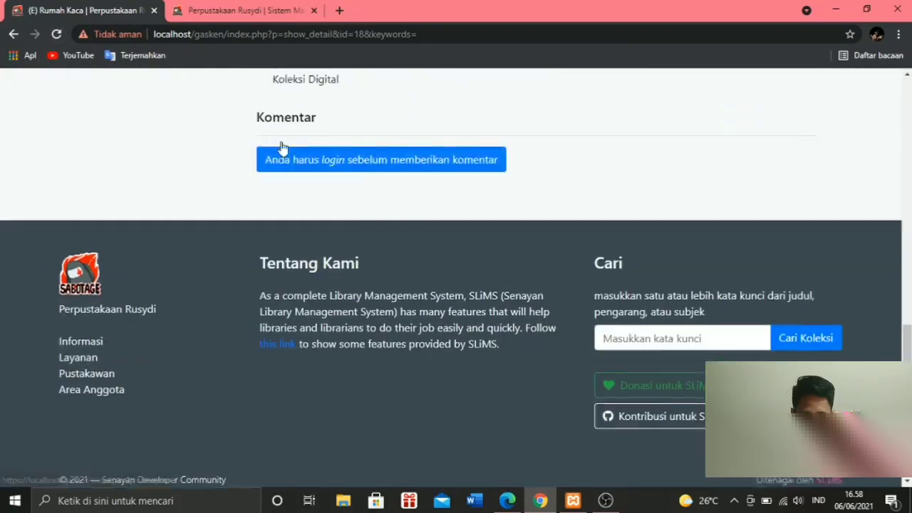
click(294, 184)
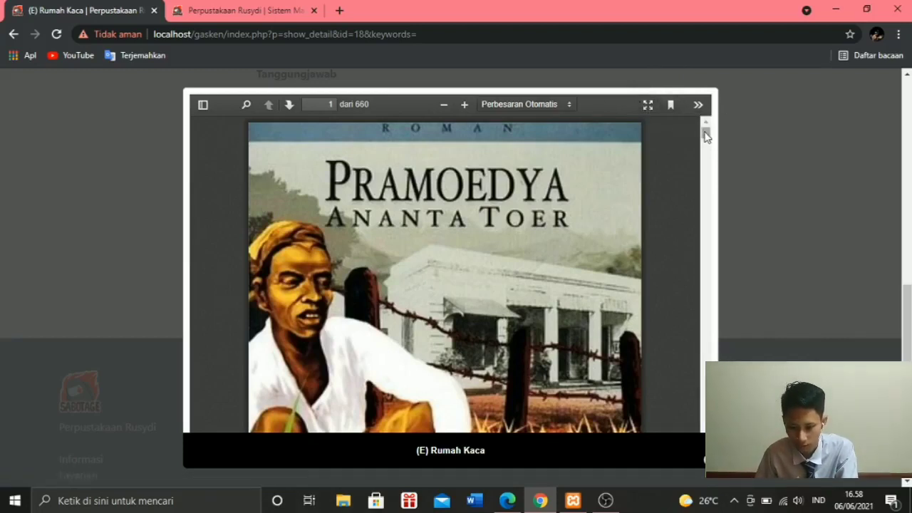
drag(706, 136, 706, 148)
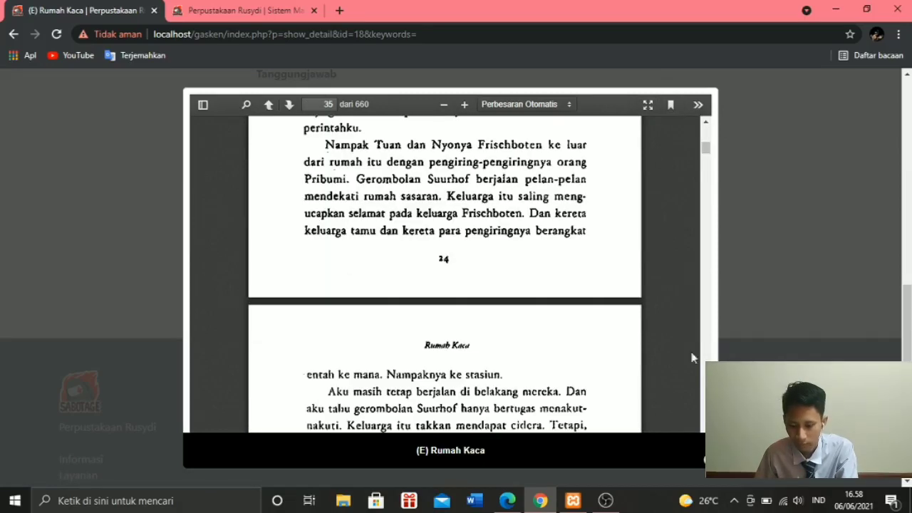
click(841, 326)
scroll(842, 326, up, 10)
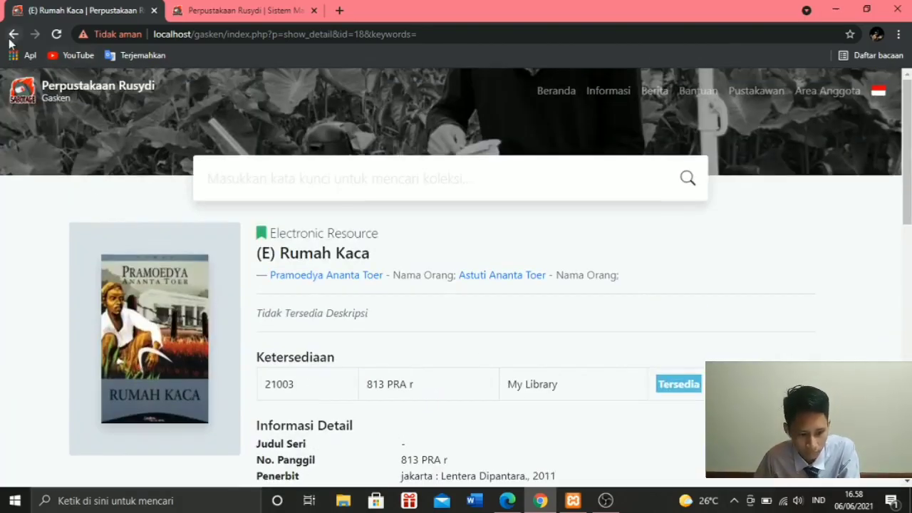
- Open the catalogue's specific search form and look through the available GMD options
click(379, 194)
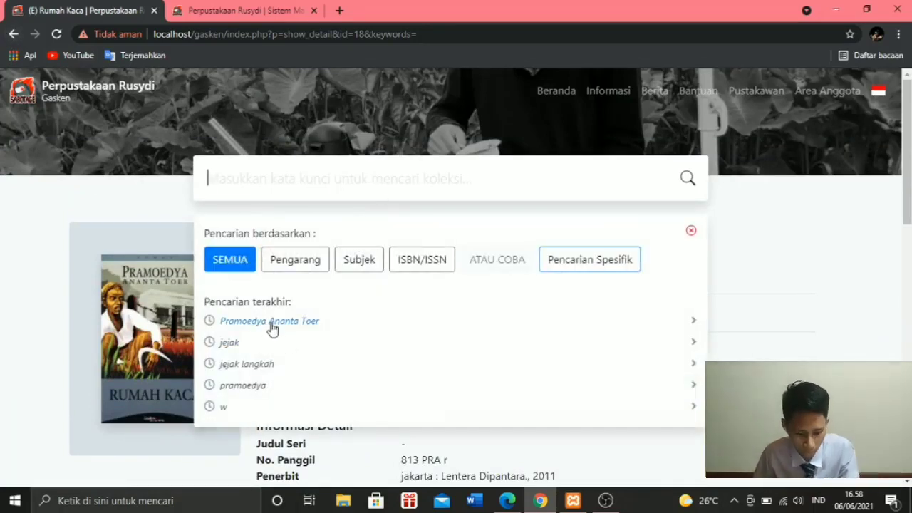
scroll(261, 291, down, 1)
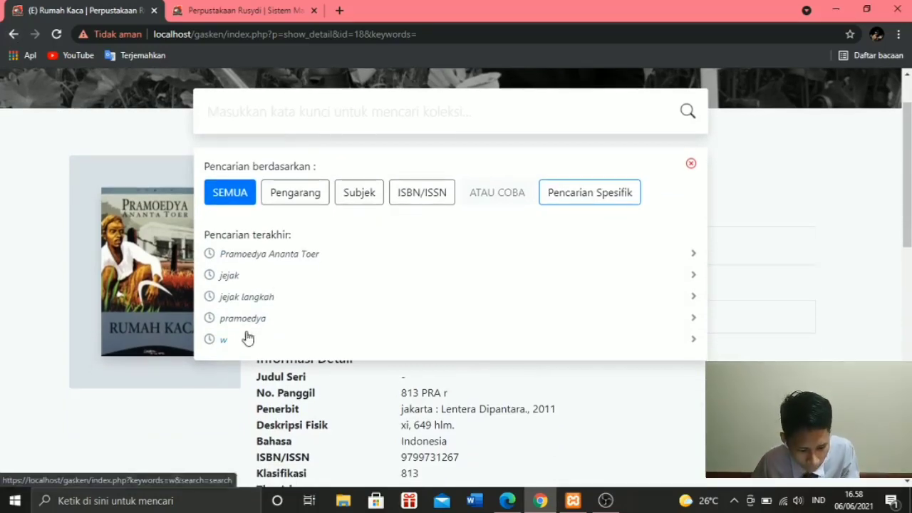
click(584, 199)
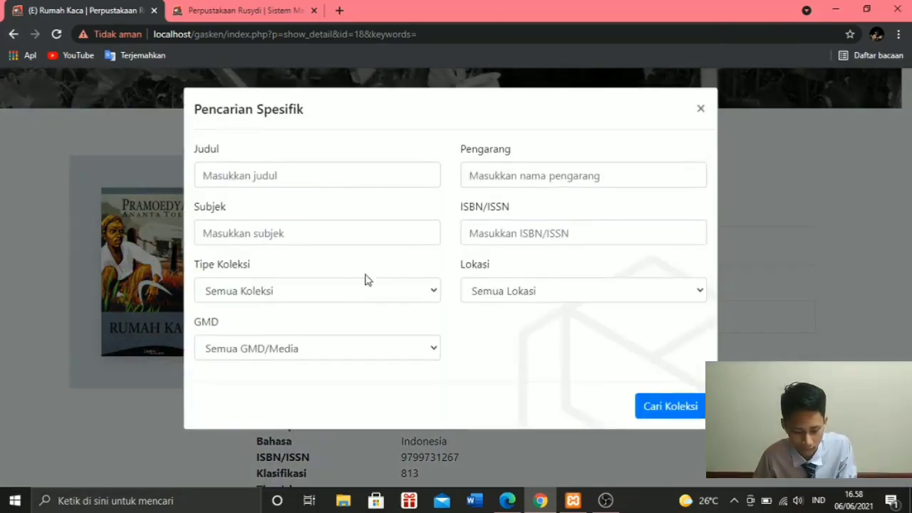
click(434, 350)
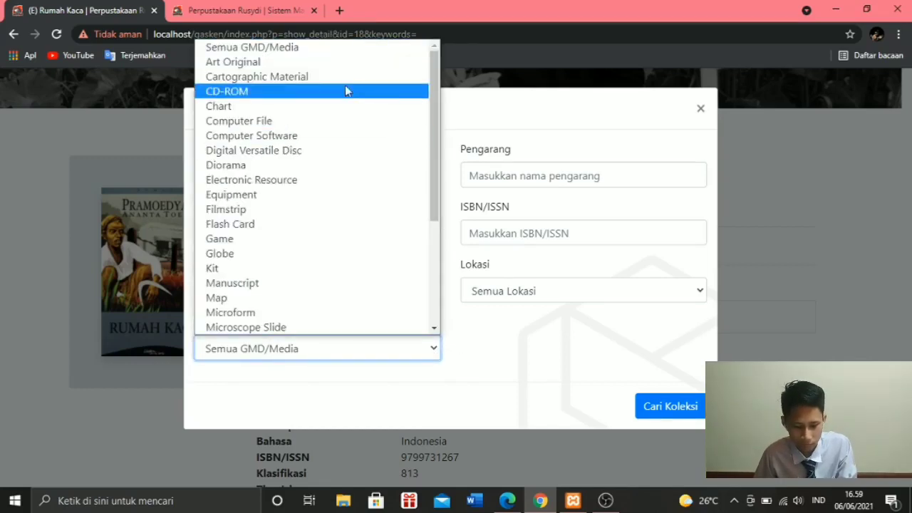
scroll(327, 77, down, 2)
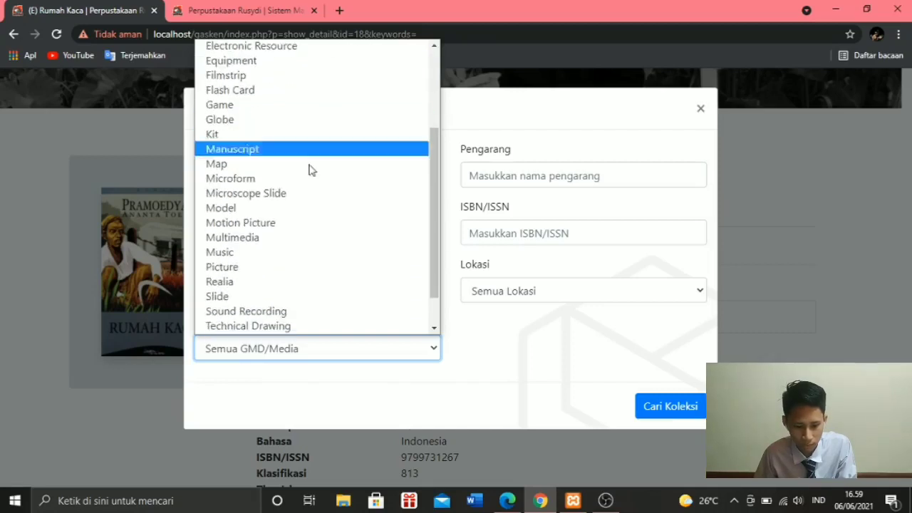
scroll(306, 185, up, 2)
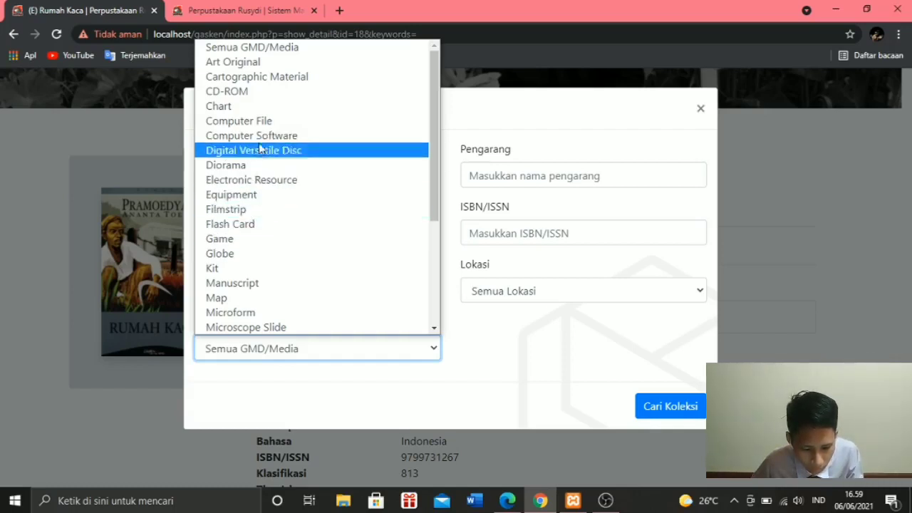
click(323, 408)
- Set the specific search's GMD to Electronic Resource and run the collection search
click(332, 349)
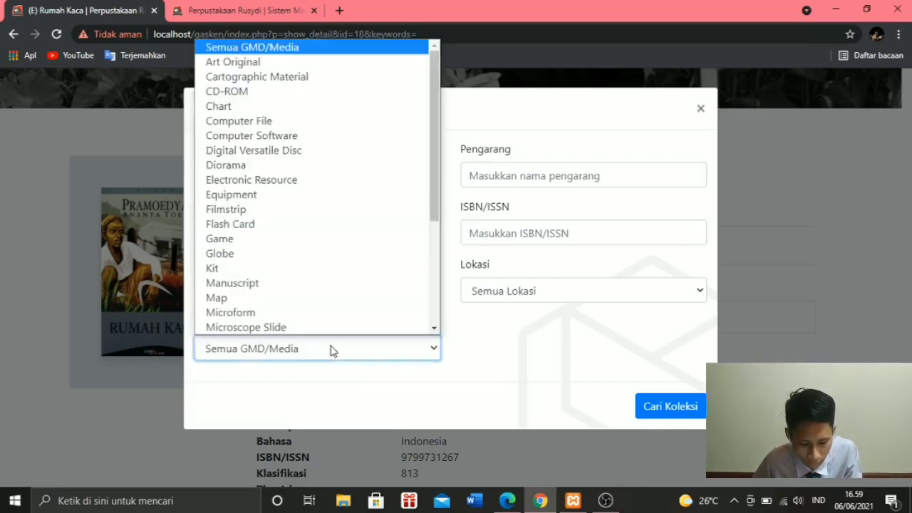
scroll(271, 211, down, 3)
scroll(271, 178, up, 3)
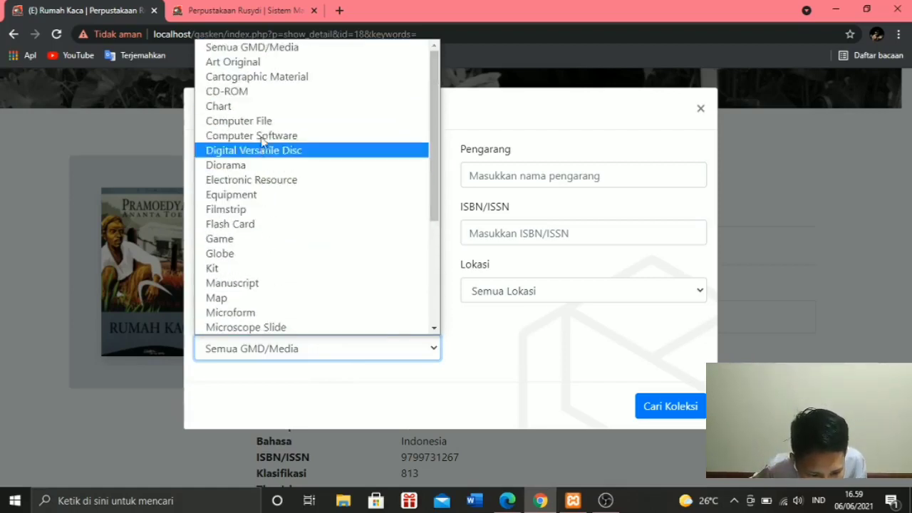
scroll(253, 178, down, 5)
scroll(246, 211, up, 3)
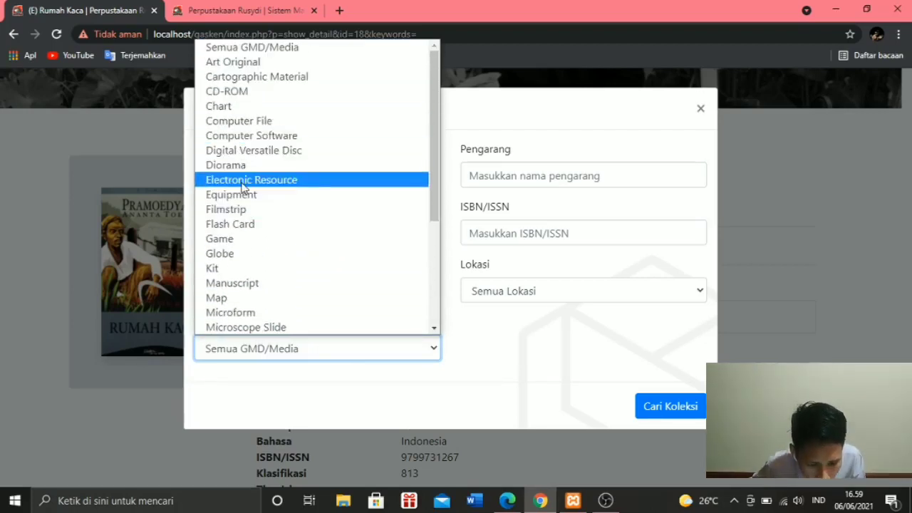
click(241, 180)
click(656, 415)
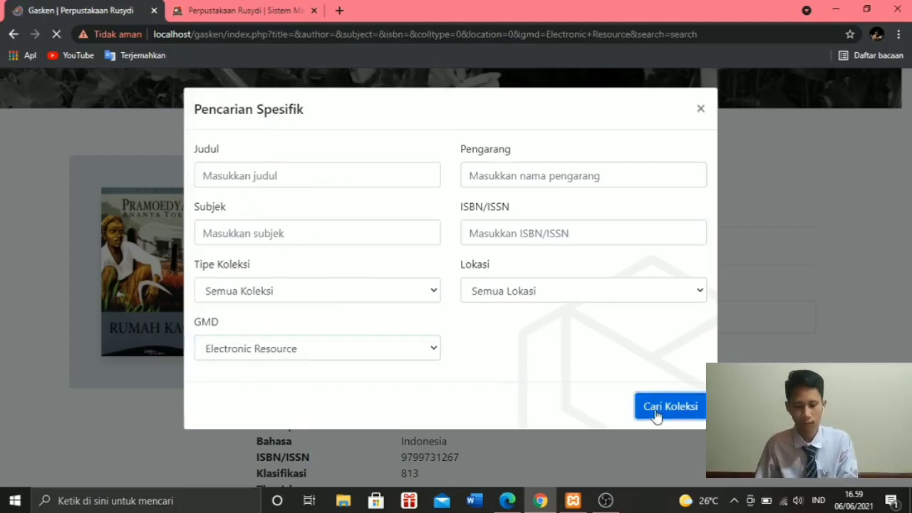
- Look through the search results and open the "(E) Filosofi Kopi" detail record through to its file attachments
scroll(236, 159, down, 2)
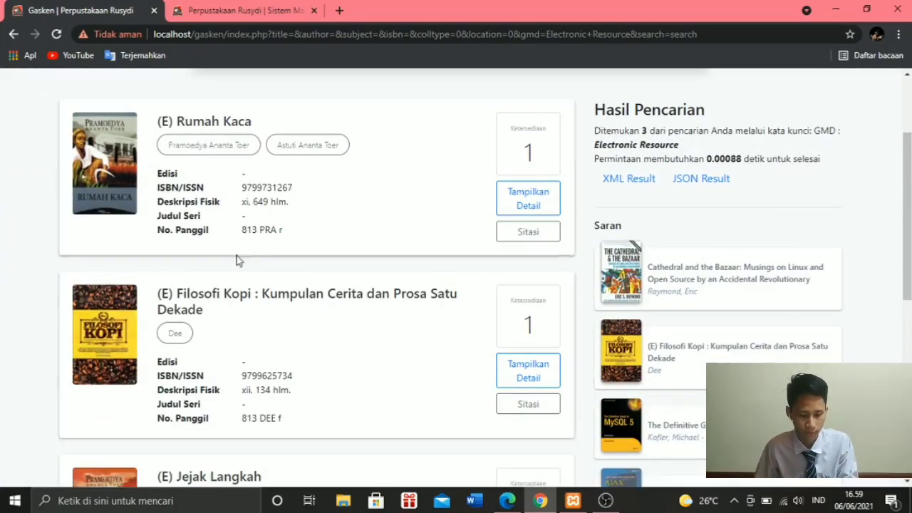
scroll(238, 259, down, 1)
scroll(107, 256, down, 2)
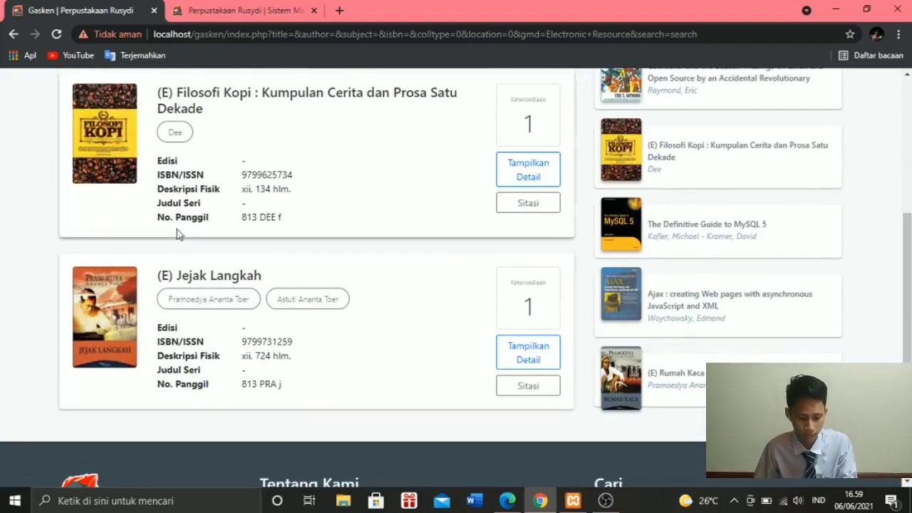
scroll(403, 241, up, 1)
click(527, 242)
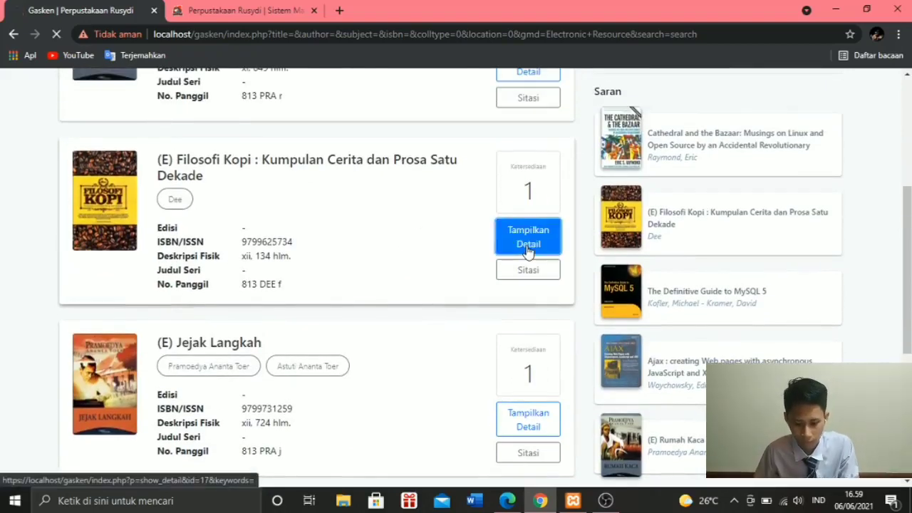
scroll(463, 256, down, 2)
scroll(422, 257, down, 4)
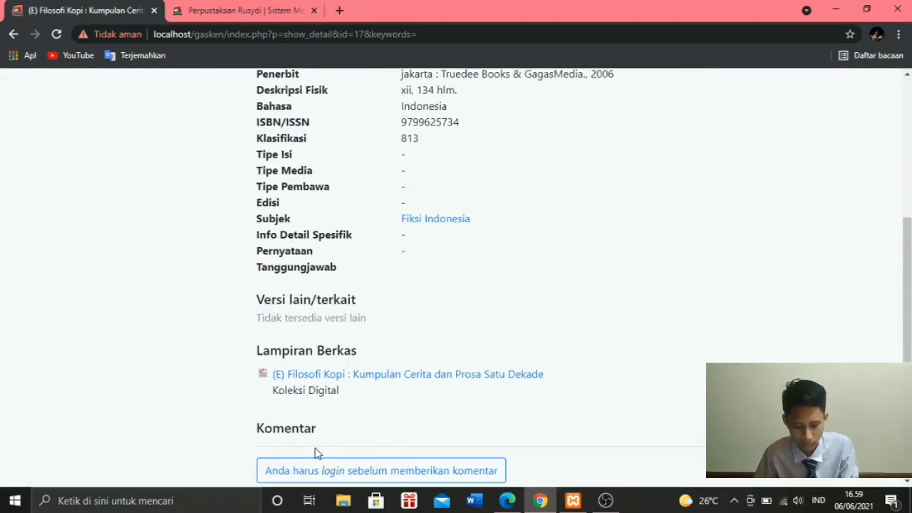
scroll(318, 453, down, 1)
- Open the attached "(E) Filosofi Kopi" file and look through pages around 29 and 30
click(311, 308)
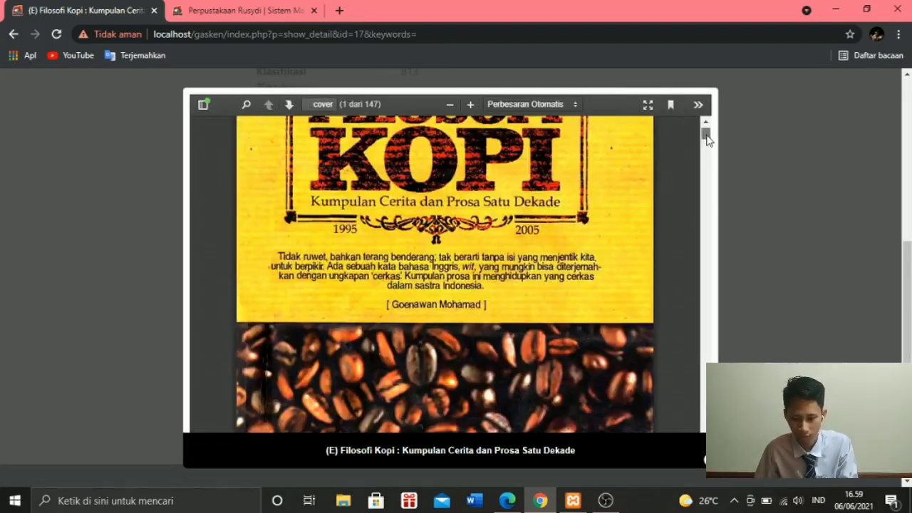
drag(706, 138, 707, 223)
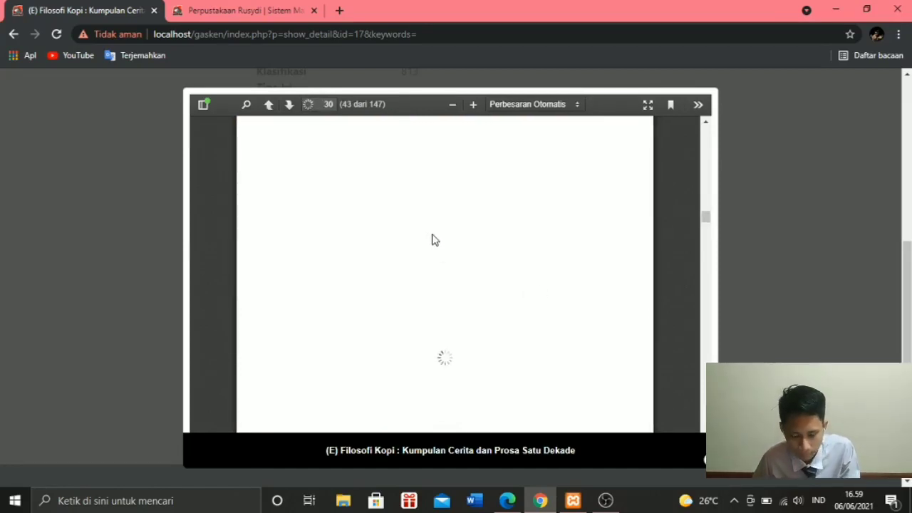
scroll(640, 250, down, 4)
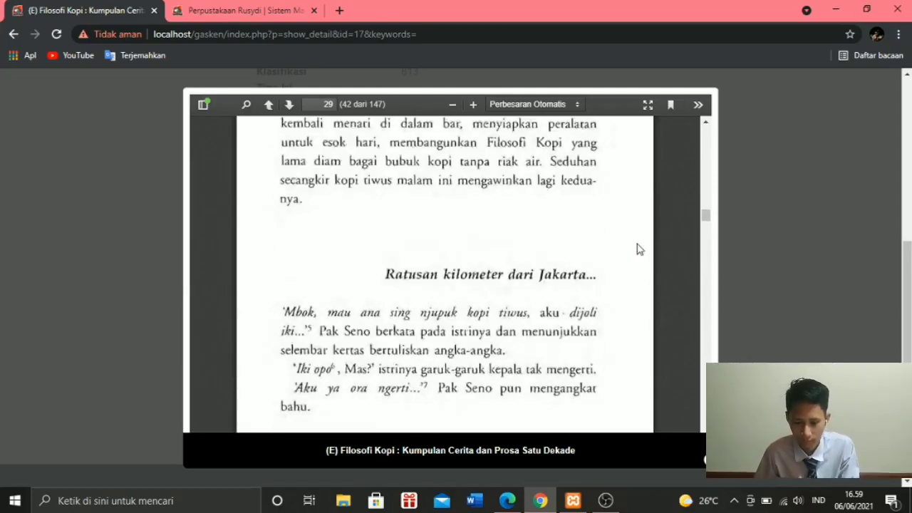